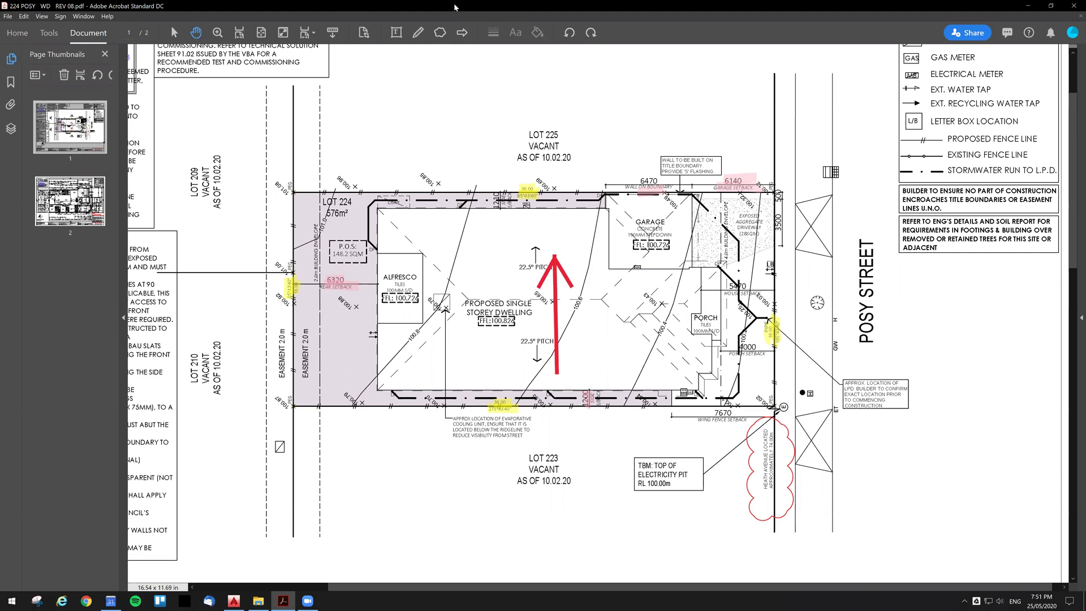
Step: Move the Acrobat site plan window aside to reveal the 7843 - ROCKBANK - LOT 224 job folder
drag(455, 6, 0, 7)
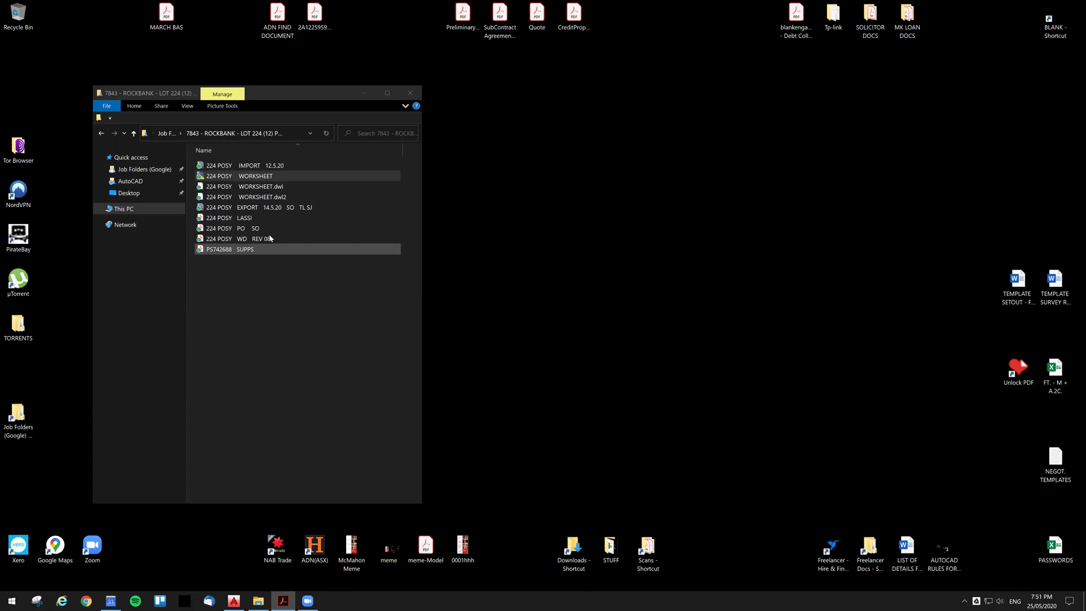
Step: Bring 224 POSY WORKSHEET.dwg back up in AutoCAD and look around its 1:250 sheets
click(229, 601)
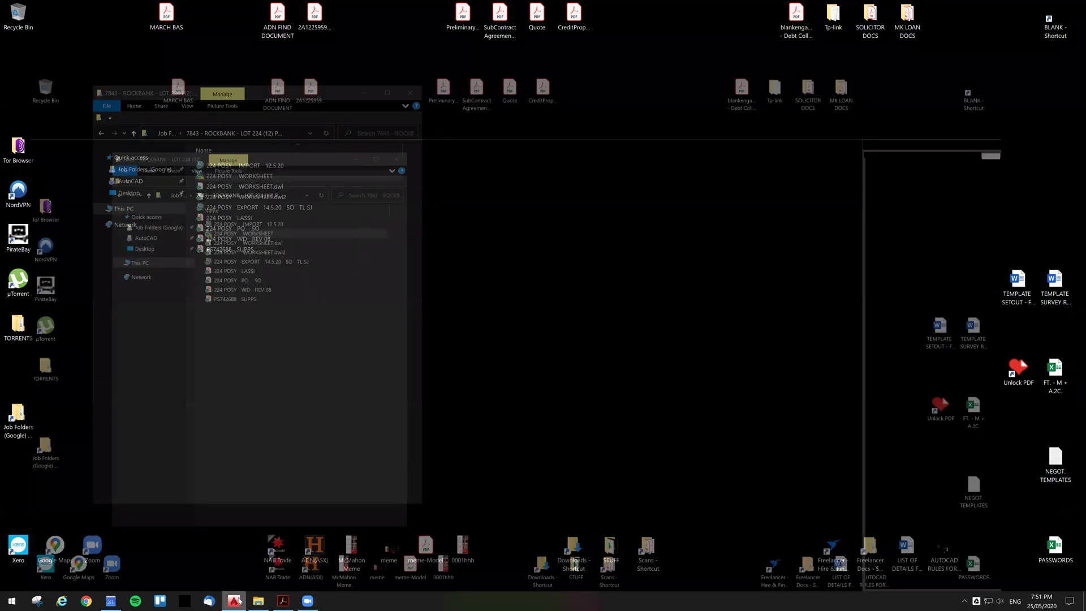
mouse_move(379, 306)
middle_down()
mouse_move(434, 267)
mouse_move(392, 294)
mouse_move(435, 321)
middle_up()
scroll(402, 235, down, 6)
scroll(403, 245, up, 6)
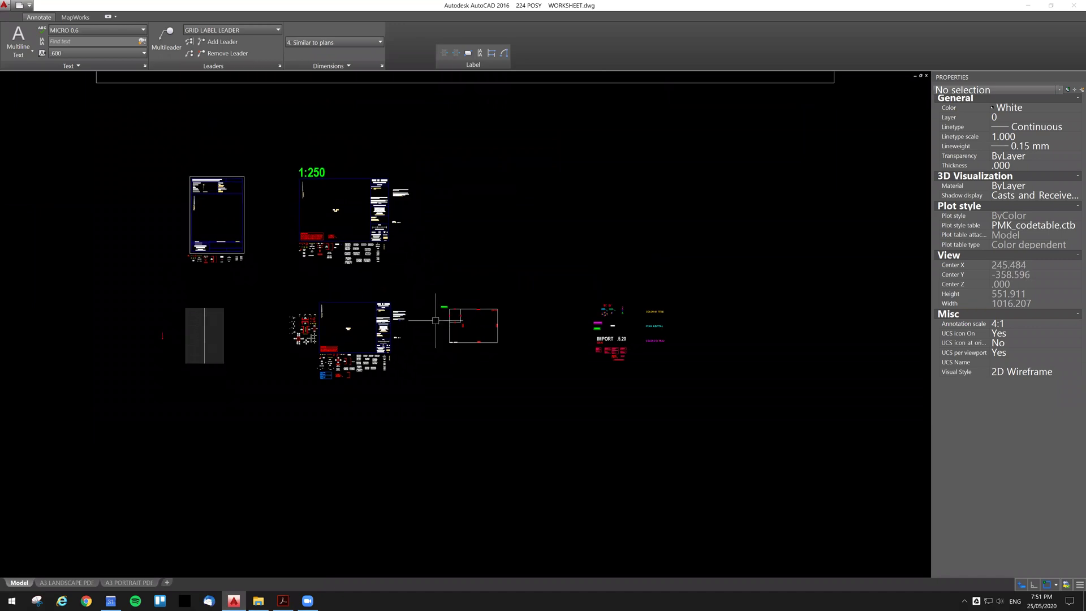
Step: Erase the old sheets on the left of the worksheet
click(416, 418)
click(113, 146)
key(Delete)
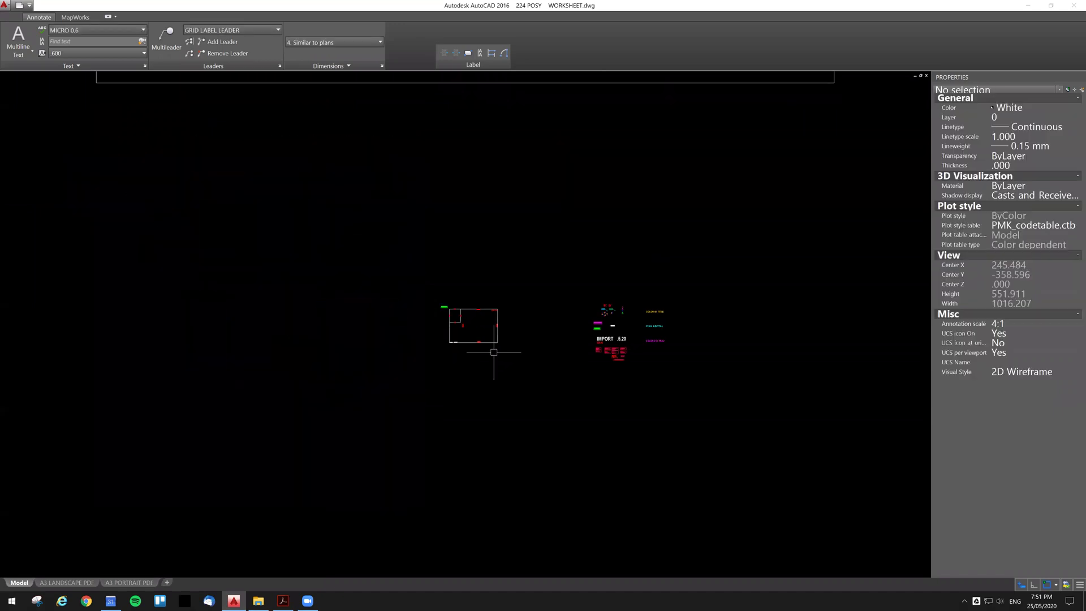
scroll(487, 333, up, 4)
scroll(444, 290, up, 2)
Step: Erase all the STREET labels and the FFL SETOUT label
click(440, 228)
click(518, 402)
key(Delete)
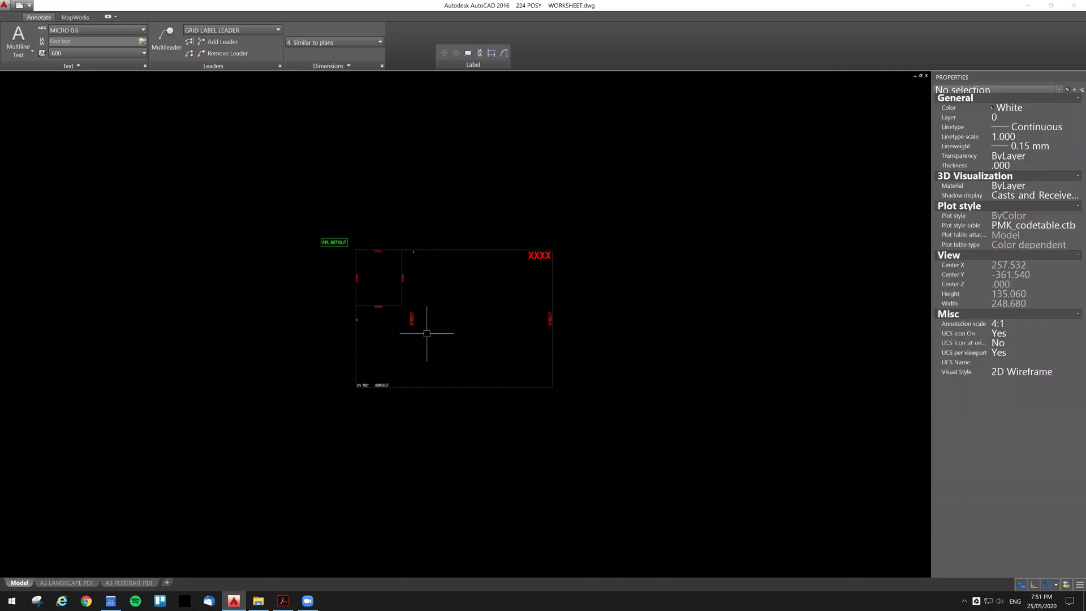
scroll(427, 332, up, 2)
click(405, 313)
key(Delete)
click(308, 178)
click(365, 300)
key(Delete)
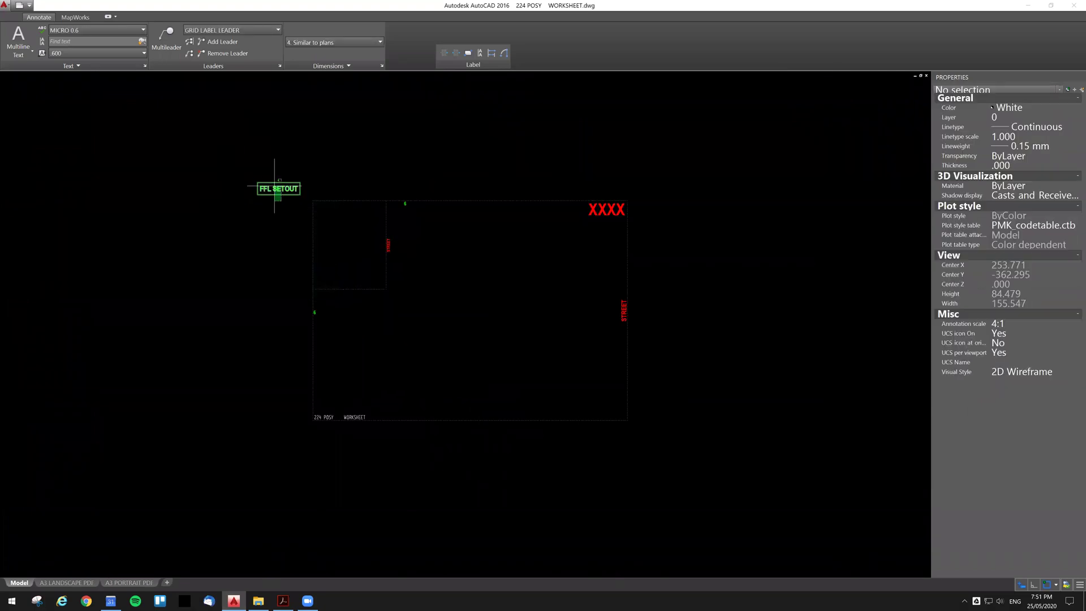
click(276, 189)
key(Delete)
middle_drag(601, 220, 467, 202)
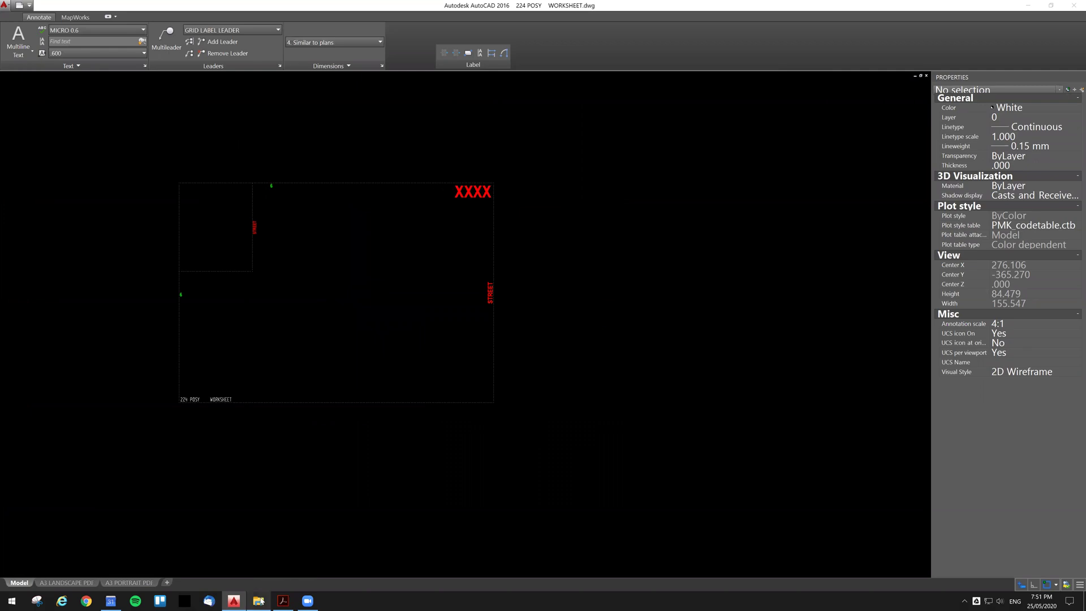
Step: Replace the XXXX placeholder text with job number 7843
click(261, 600)
click(260, 601)
click(463, 193)
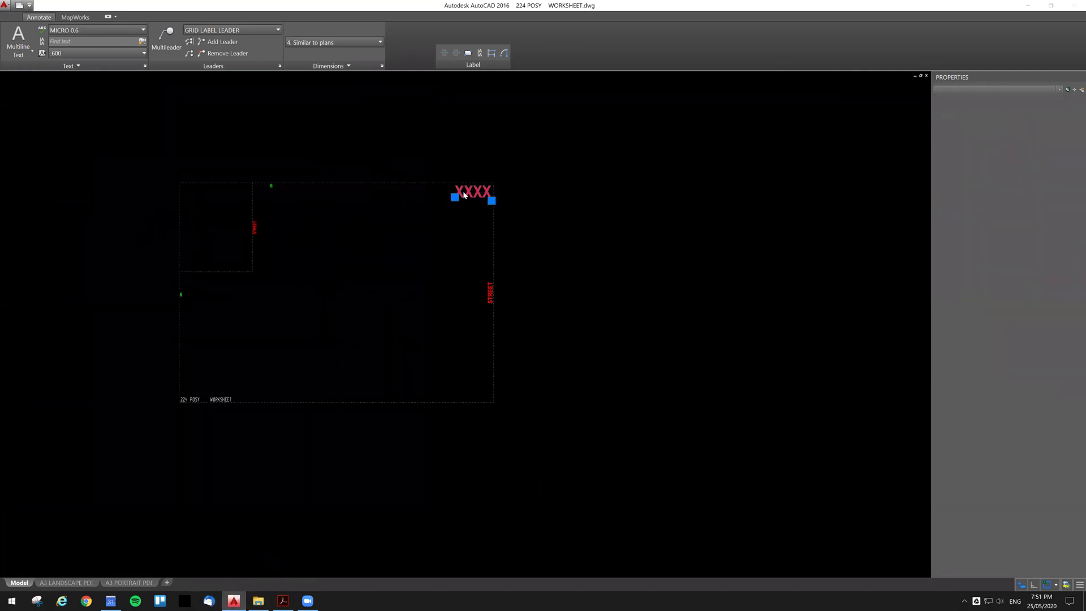
double_click(464, 193)
text(7843)
key(Return)
Step: Draw a 36 by 16 box with LINE in the empty space beside the IMPORT block
scroll(483, 230, down, 4)
middle_drag(615, 253, 244, 261)
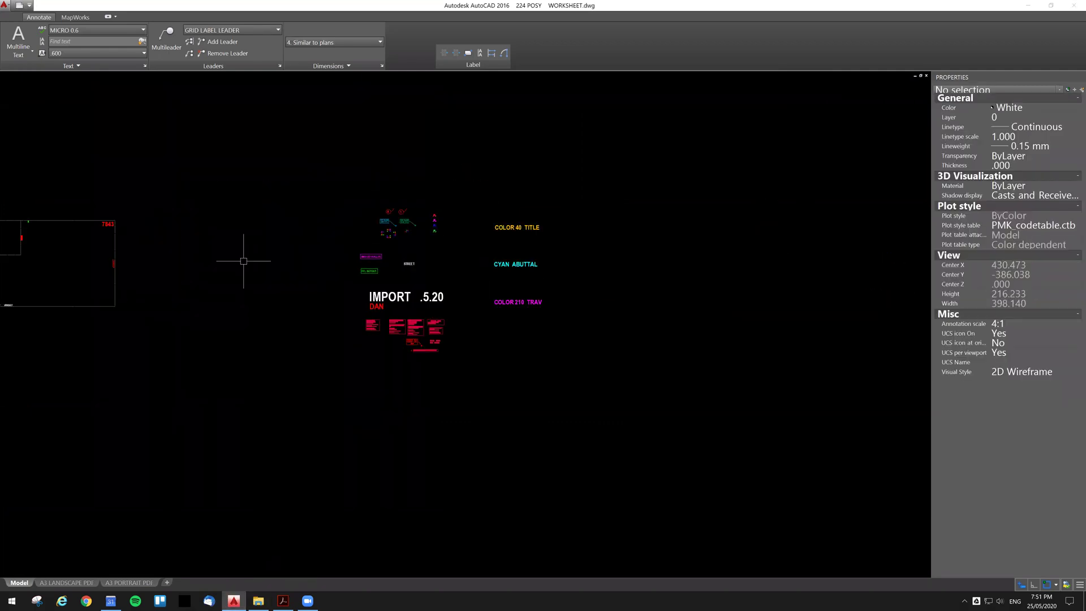
middle_drag(642, 274, 334, 240)
text(l)
key(Return)
click(369, 245)
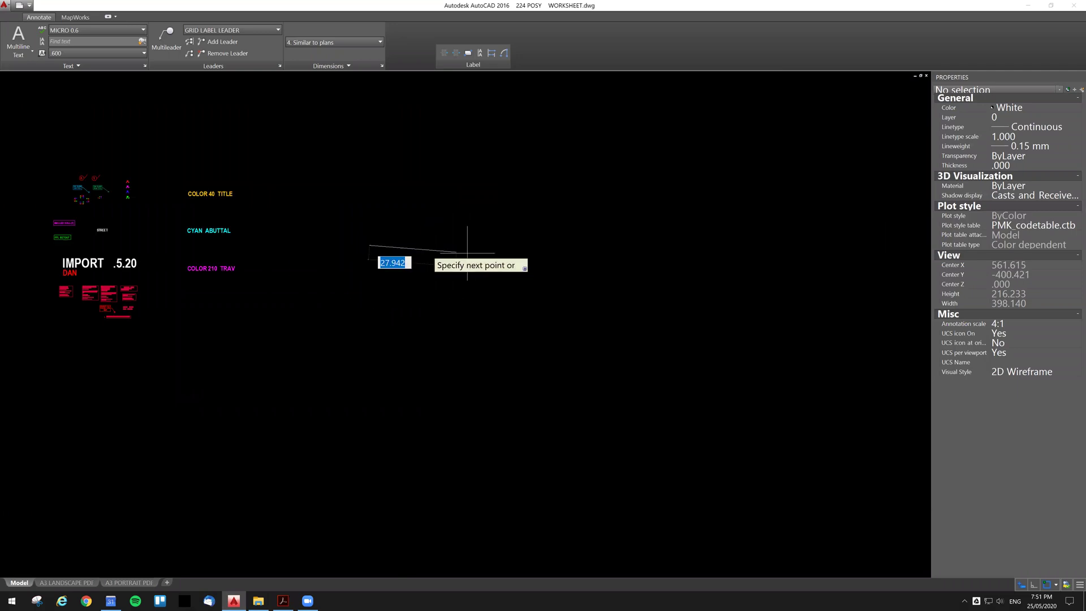
key(F8)
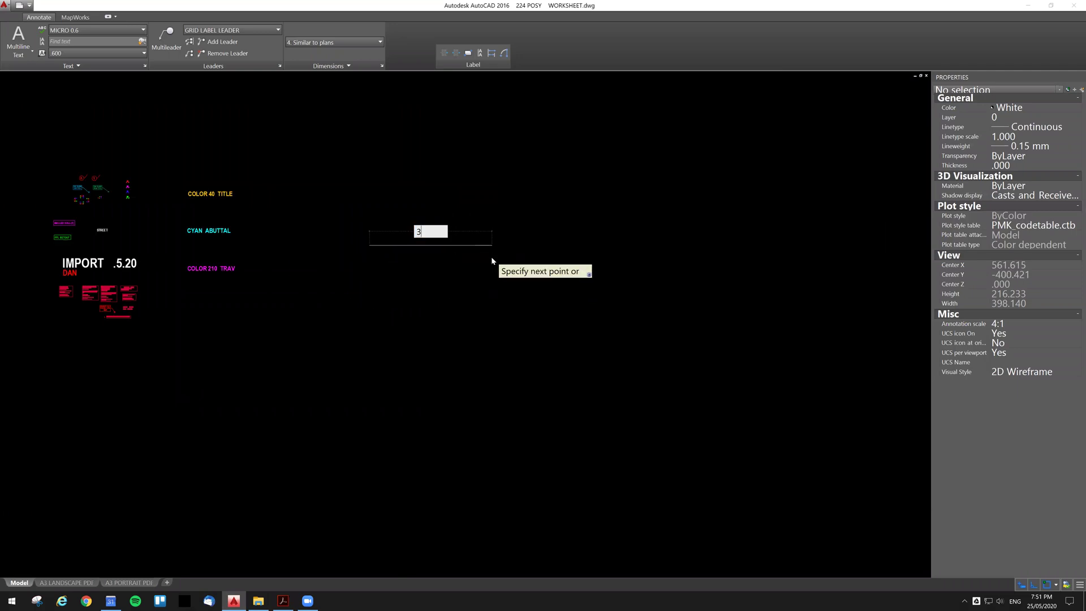
click(454, 245)
click(453, 283)
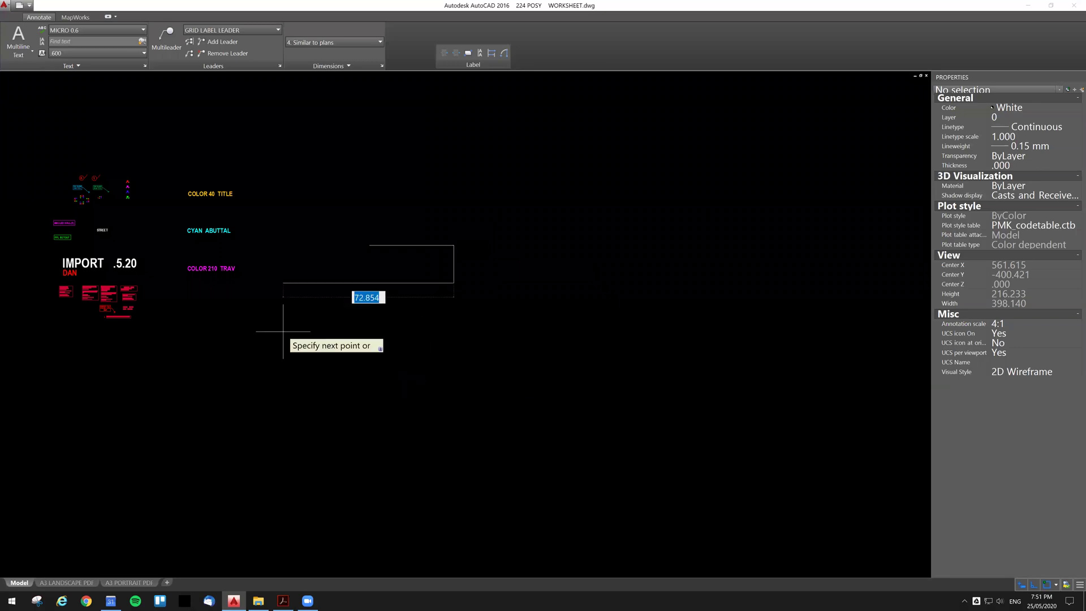
key(Return)
text(16)
key(Return)
key(Escape)
Step: Copy the box's right edge, placing one copy above and one below the box
click(484, 266)
click(416, 253)
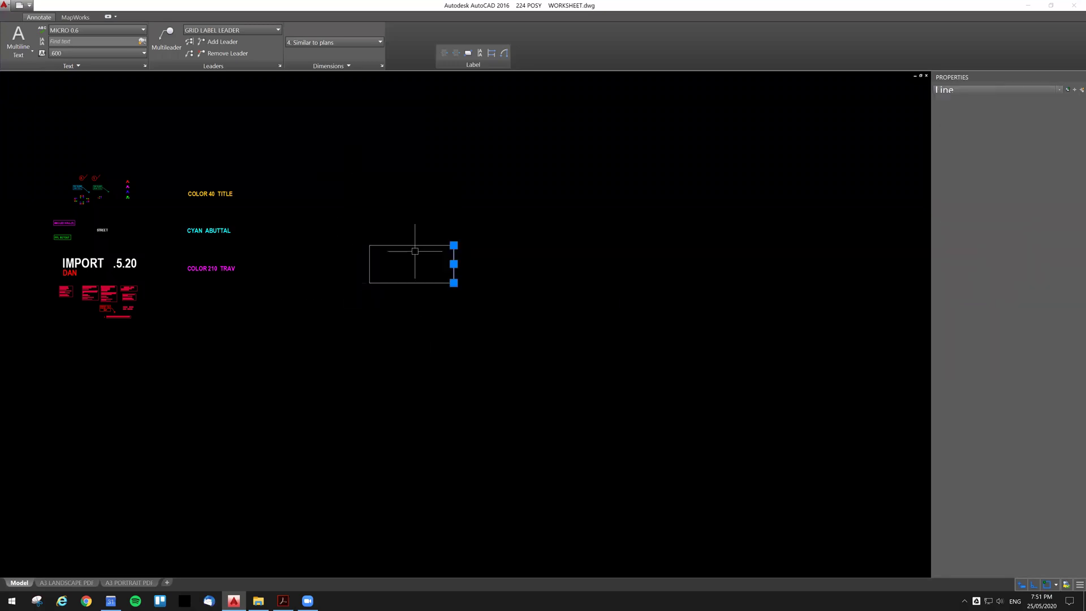
key(ctrl+c)
key(ctrl+v)
click(454, 245)
key(ctrl+v)
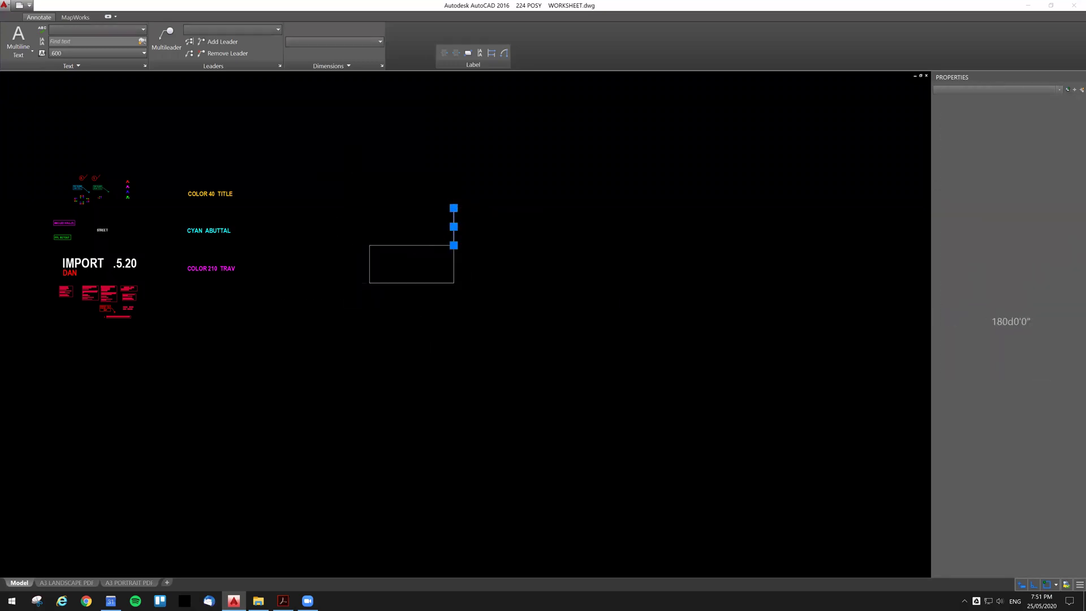
click(454, 282)
Step: Match the box lines to COLOR 40 TITLE orange and the vertical lines to CYAN ABUTTAL
click(261, 205)
click(185, 183)
text(ma)
key(Return)
click(481, 311)
click(315, 170)
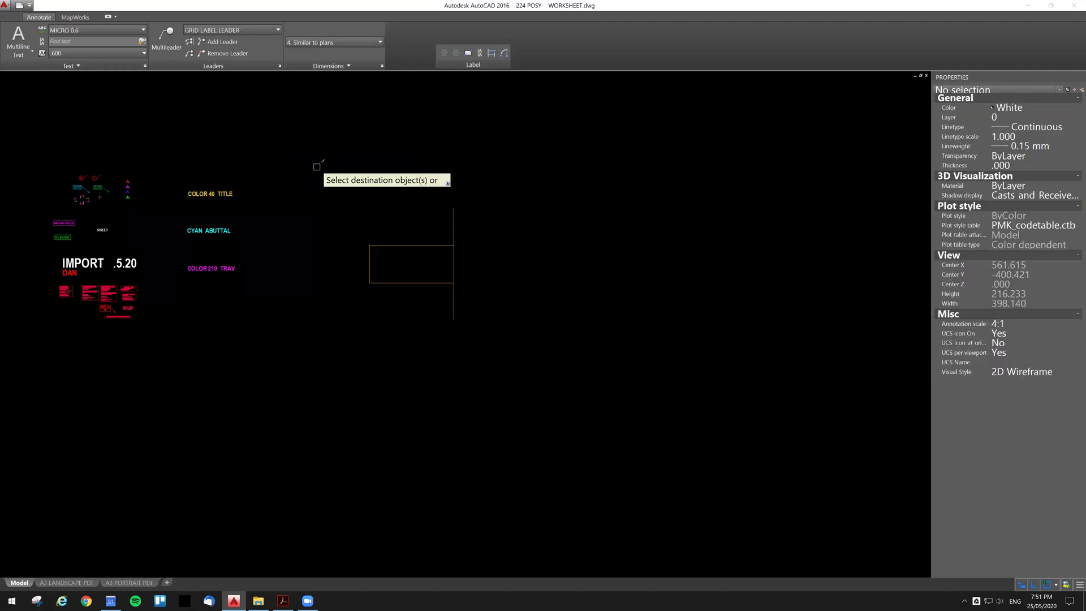
click(253, 234)
click(189, 220)
text(ma)
key(Return)
Step: Select all the new linework and begin moving it from a base point
click(445, 210)
click(497, 320)
click(327, 162)
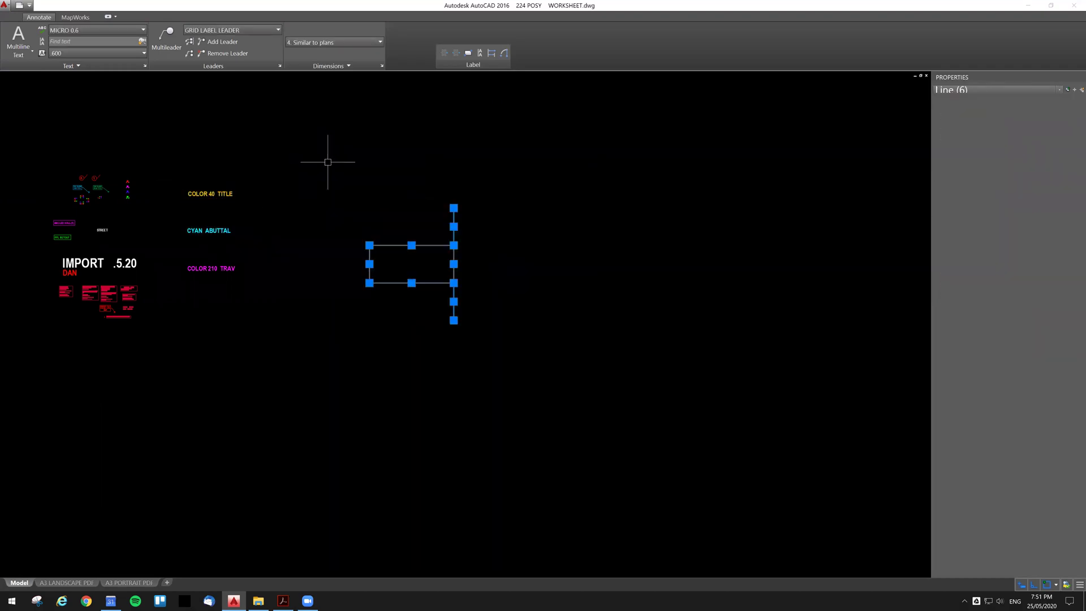
text(m)
click(446, 167)
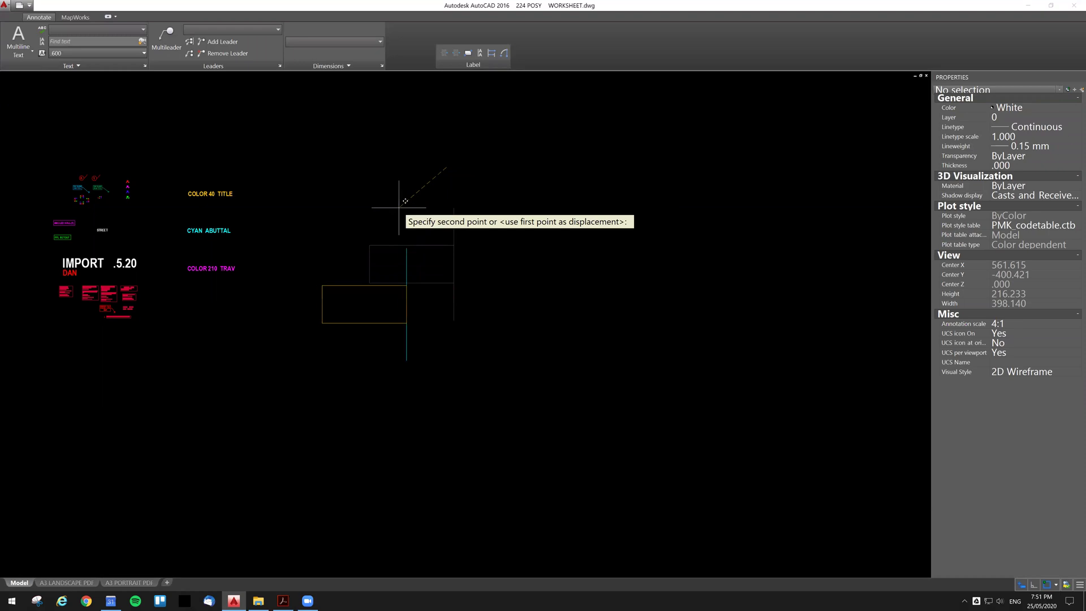
Step: Drop the moved linework in place at the lower left
click(400, 209)
middle_drag(144, 293, 453, 284)
middle_drag(249, 313, 341, 304)
Step: Attach page 2 of the 224 POSY WD REV 08 PDF as an underlay from the job folder
click(260, 601)
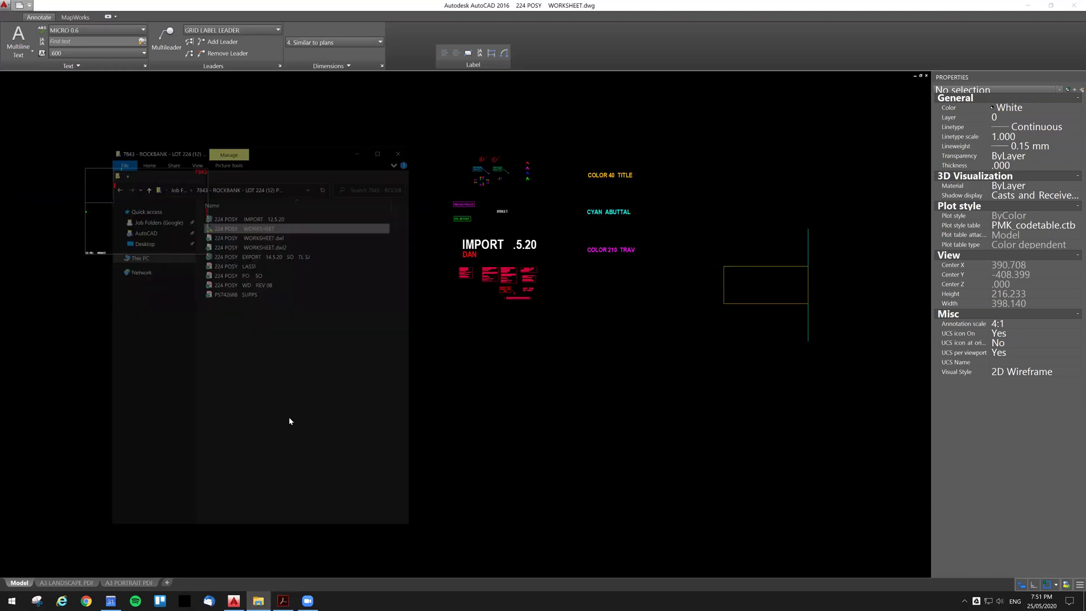
drag(241, 240, 528, 355)
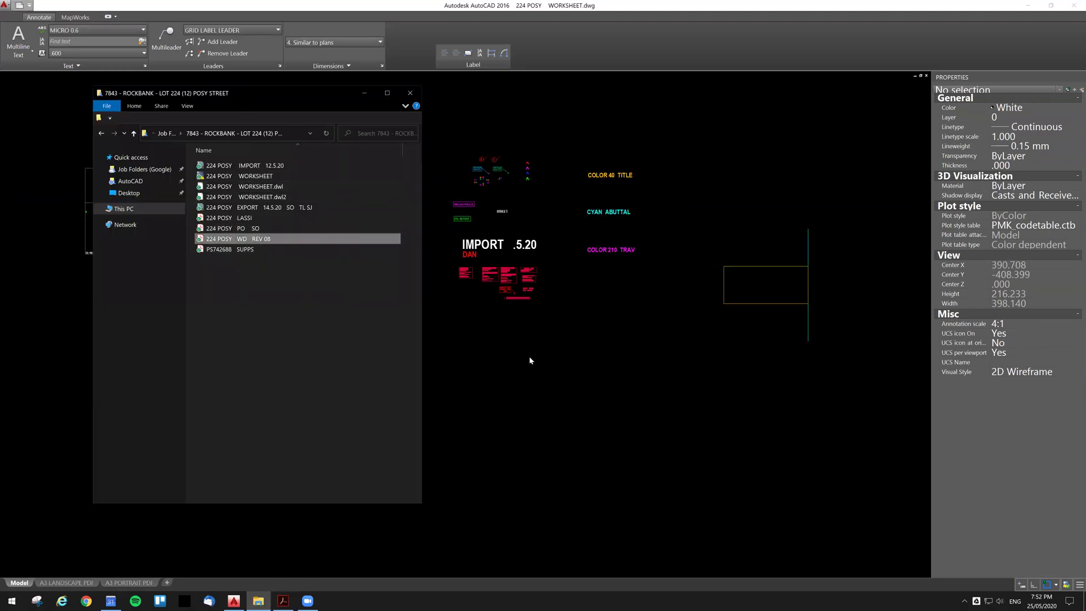
key(Return)
click(320, 269)
key(Return)
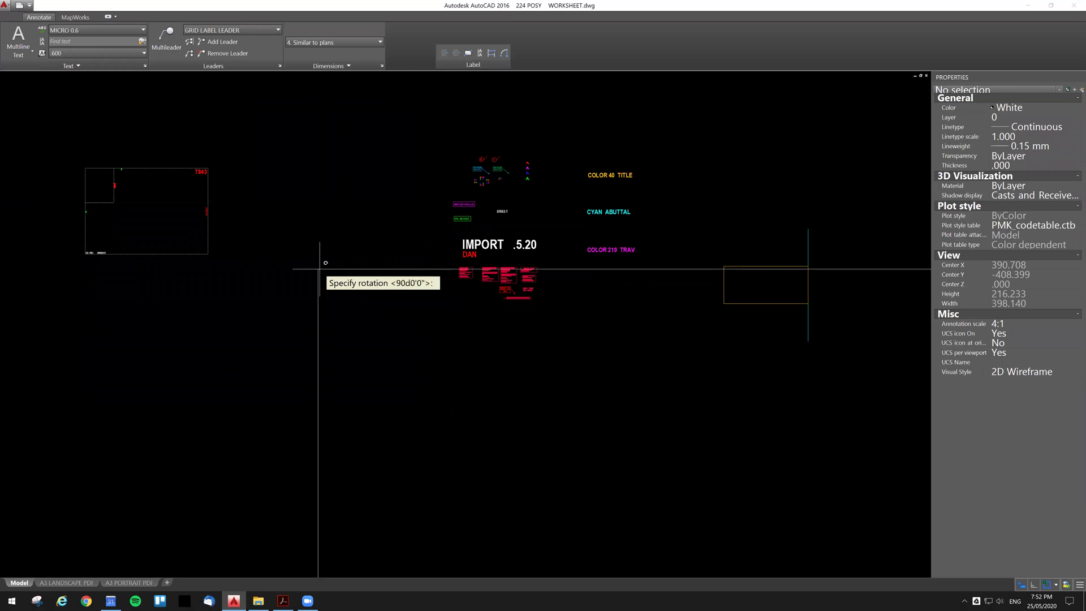
key(Return)
Step: Scale the PDF underlay down by a factor of 0.01
click(376, 298)
click(324, 232)
middle_drag(324, 226, 327, 228)
text(sc)
key(Return)
click(344, 257)
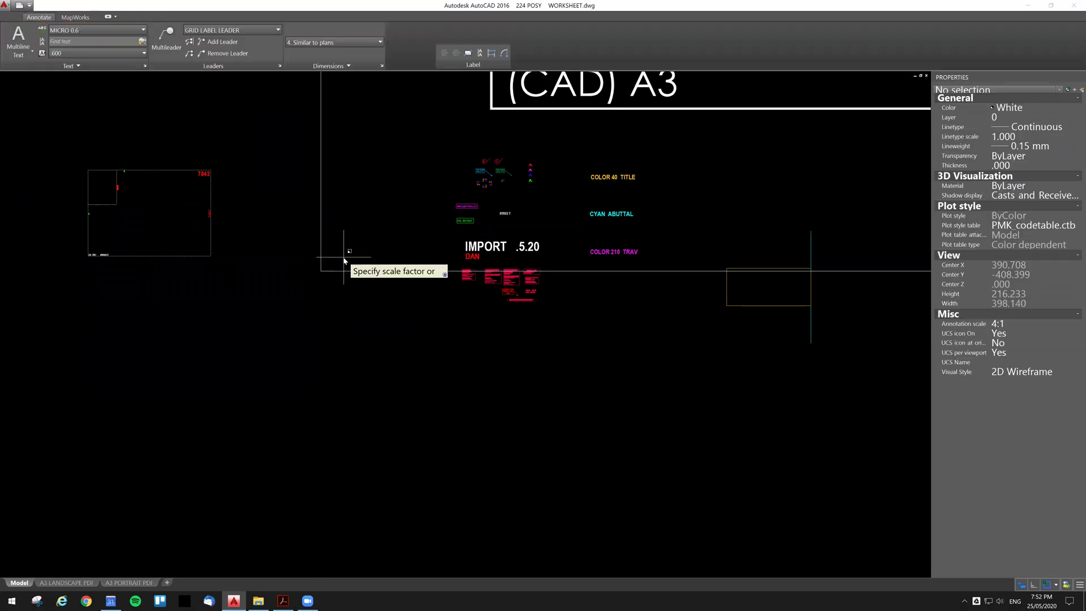
key(Return)
Step: Move the shrunken underlay to sit beside the IMPORT block
click(362, 287)
click(321, 197)
text(m)
key(Return)
click(399, 318)
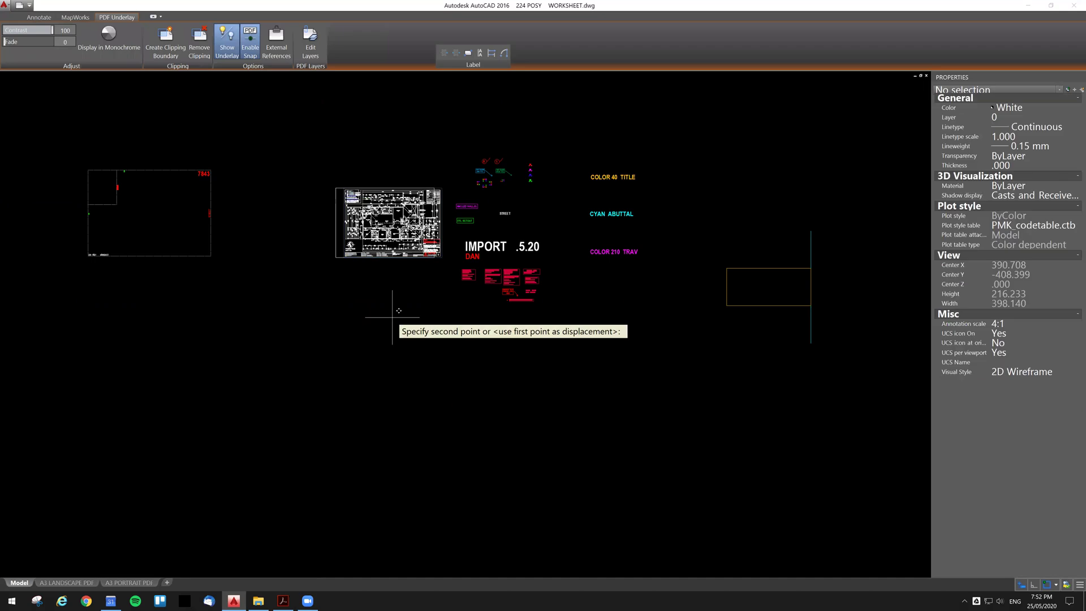
click(387, 314)
Step: Fade the PDF underlay to 50 as a monochrome floor plan
click(365, 253)
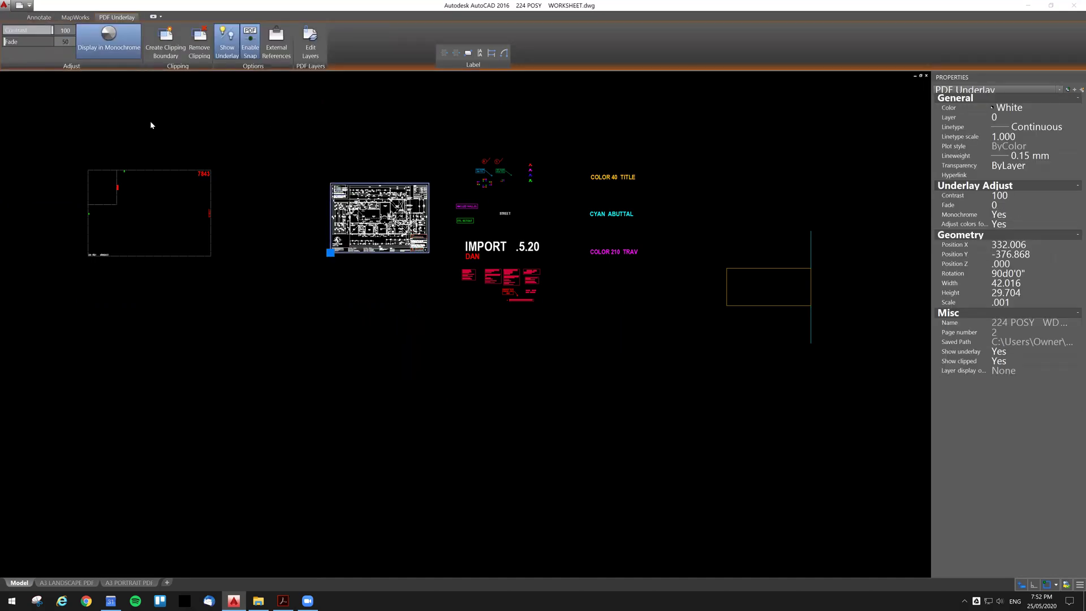
key(Return)
scroll(358, 203, up, 5)
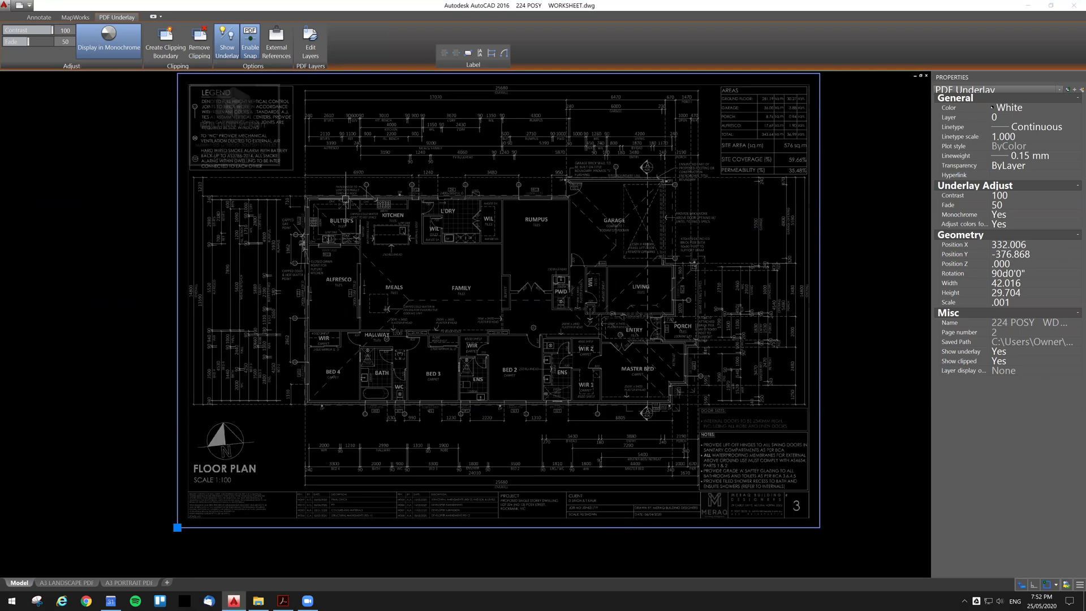
Step: Start a polyline at the floor plan's wall corner and draw a 1.21 segment
key(Return)
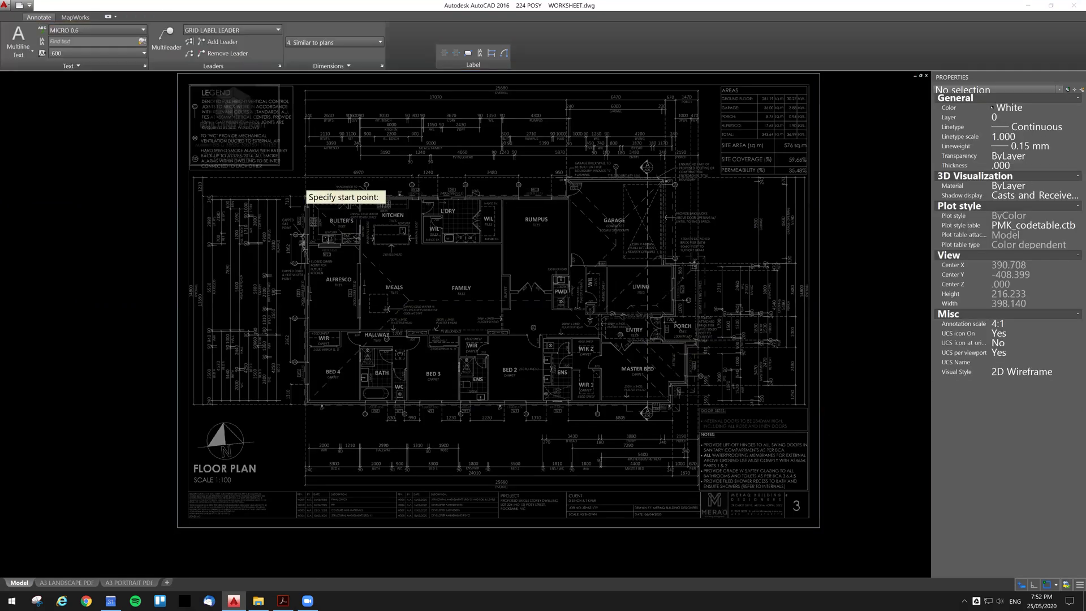
scroll(306, 192, up, 4)
scroll(318, 210, up, 2)
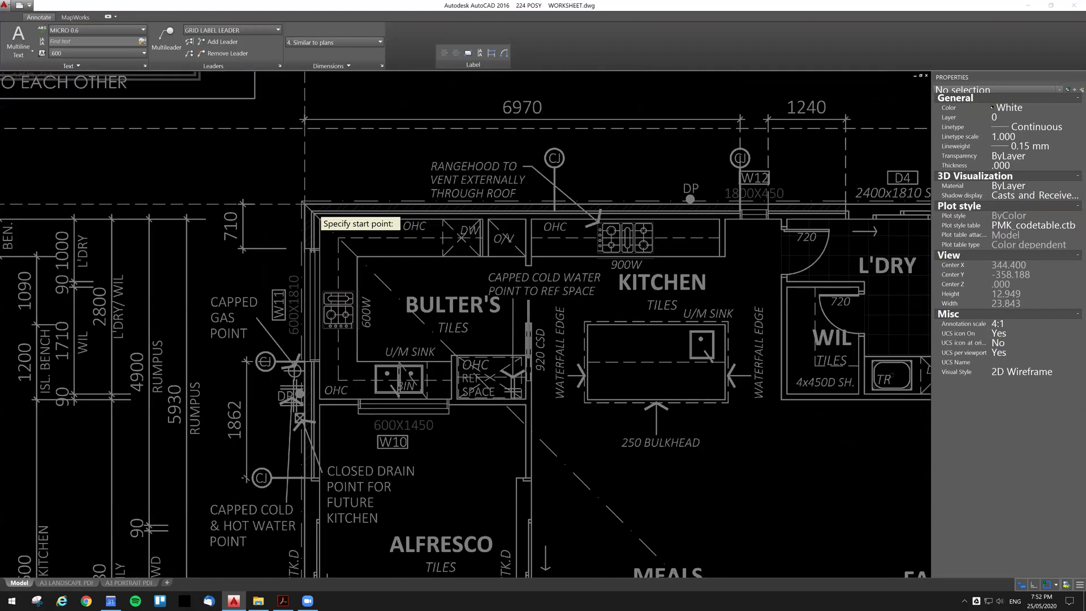
scroll(314, 206, up, 8)
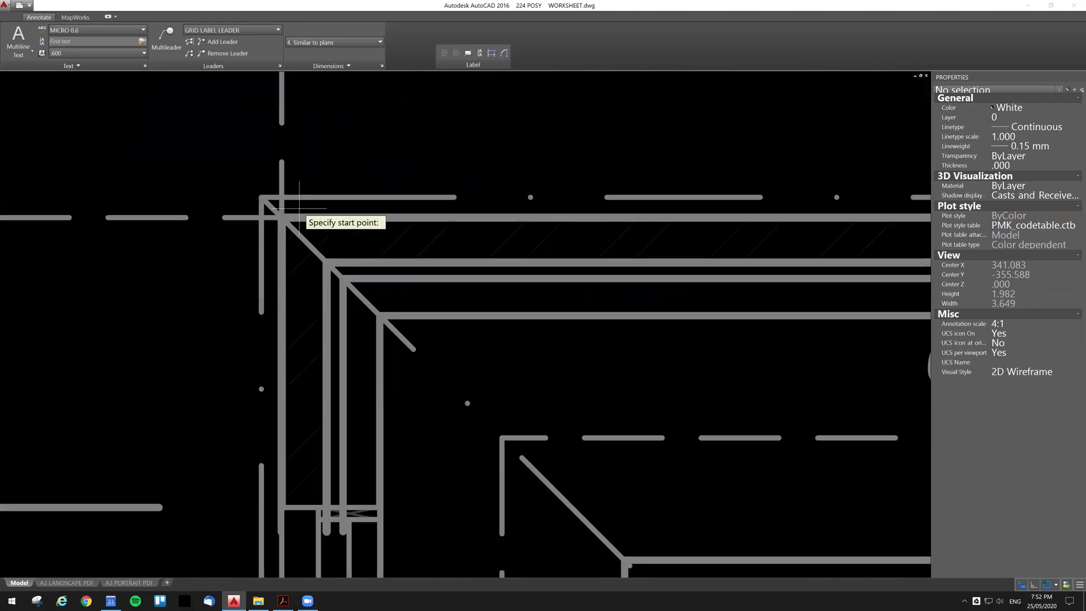
click(282, 217)
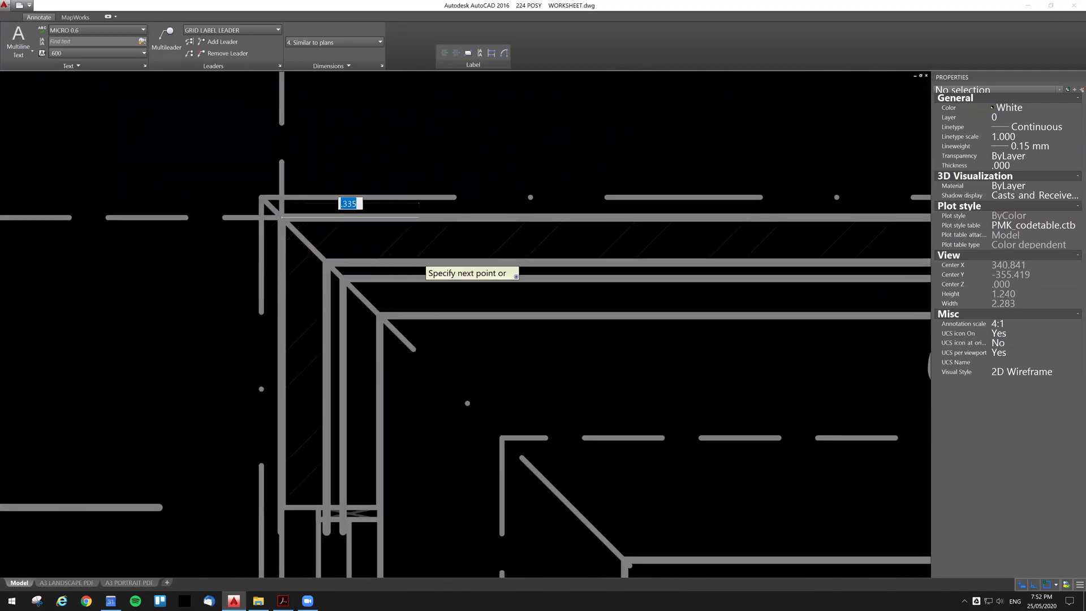
scroll(424, 272, down, 5)
scroll(707, 313, down, 2)
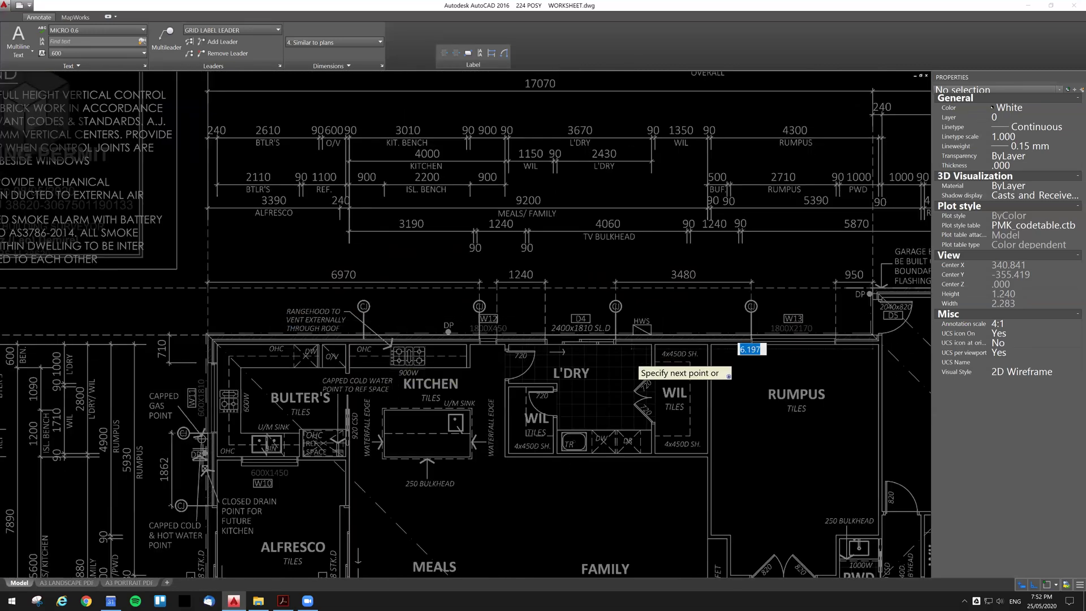
scroll(631, 356, down, 2)
text(1.21)
key(Return)
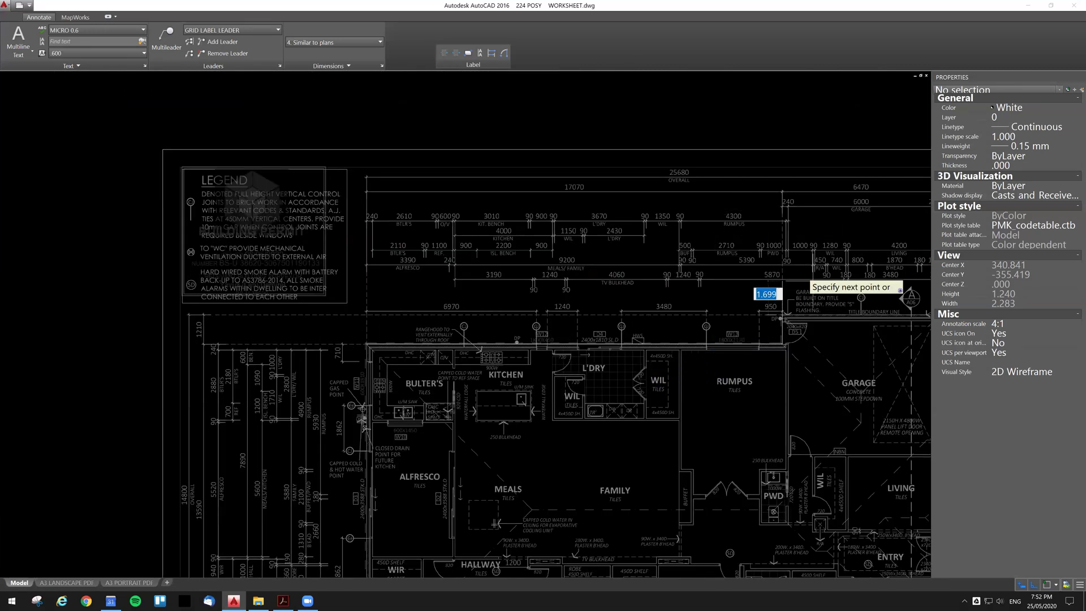
Step: Trace past the garage with vertices at the wall corners and segments 0.6, 3.48 and 1.5
middle_drag(866, 297, 598, 269)
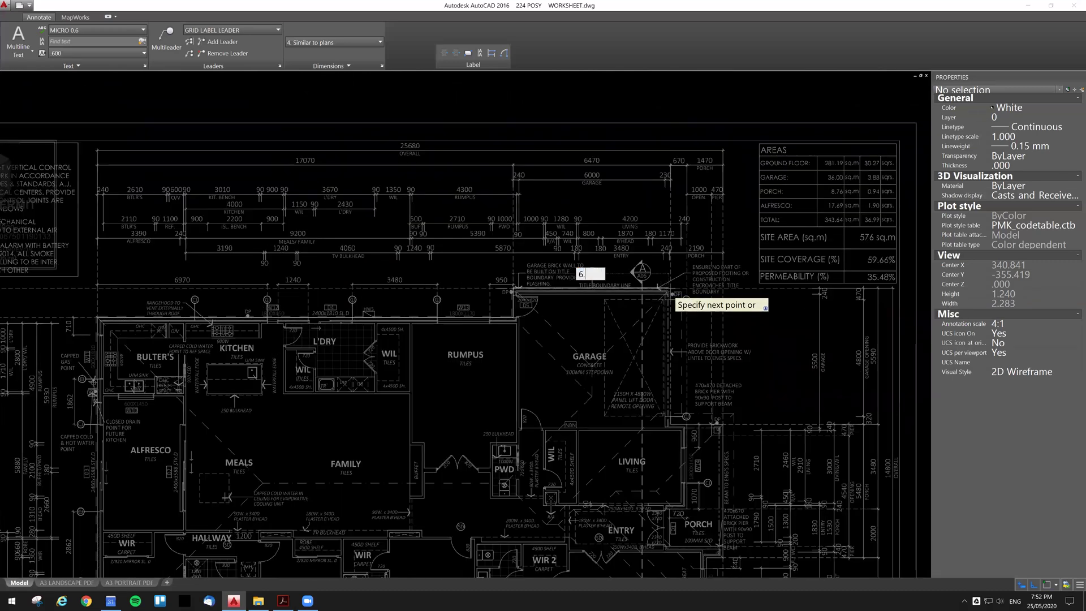
click(672, 294)
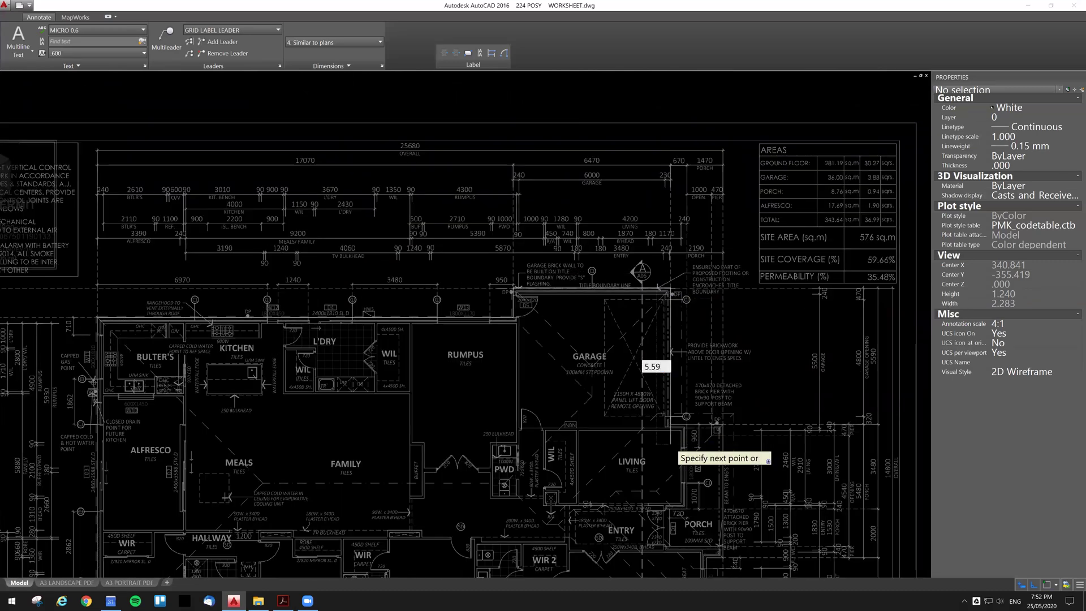
click(672, 438)
text(.6)
key(Return)
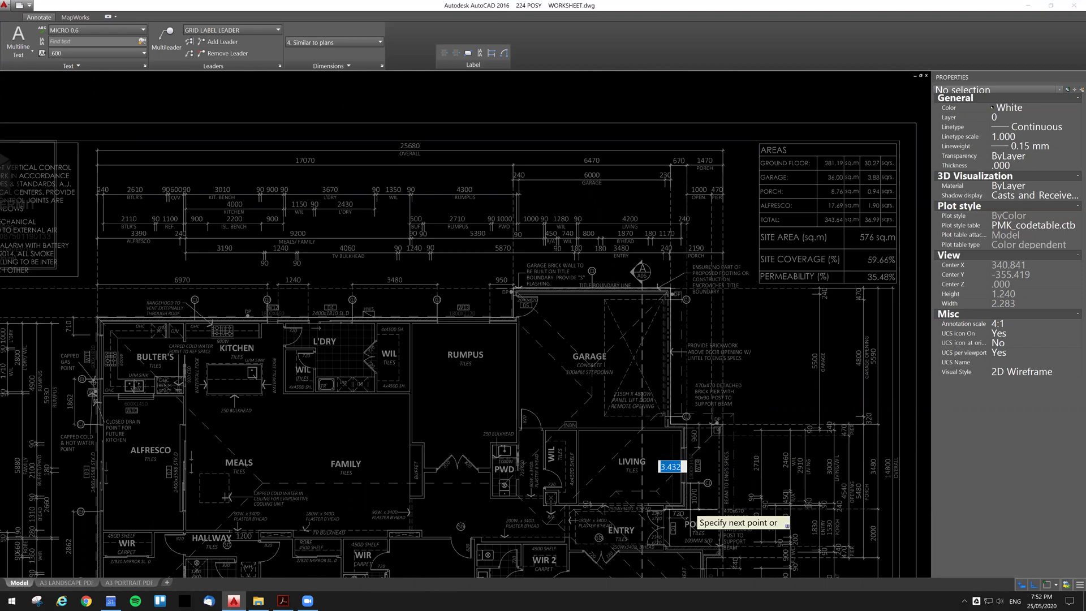
middle_drag(730, 497, 617, 297)
text(3)
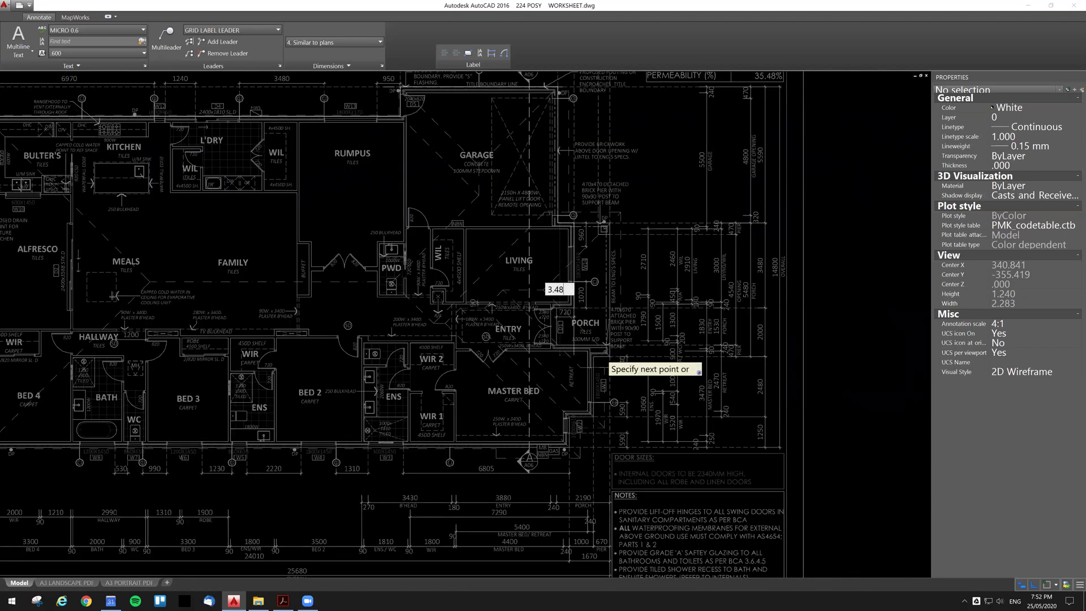
text(.48)
key(Return)
key(Return)
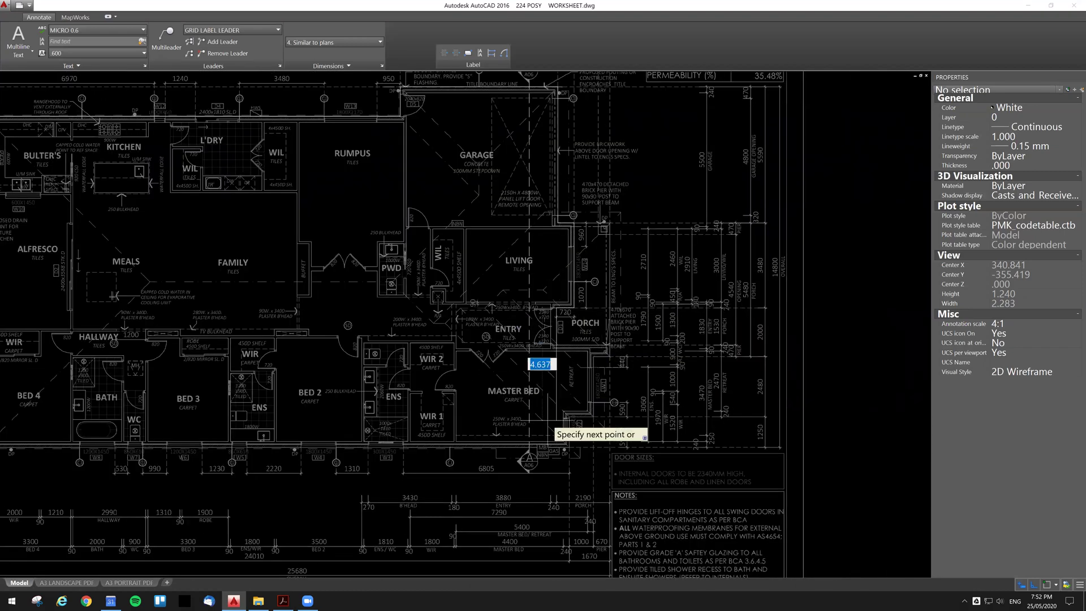
text(1.5)
key(Return)
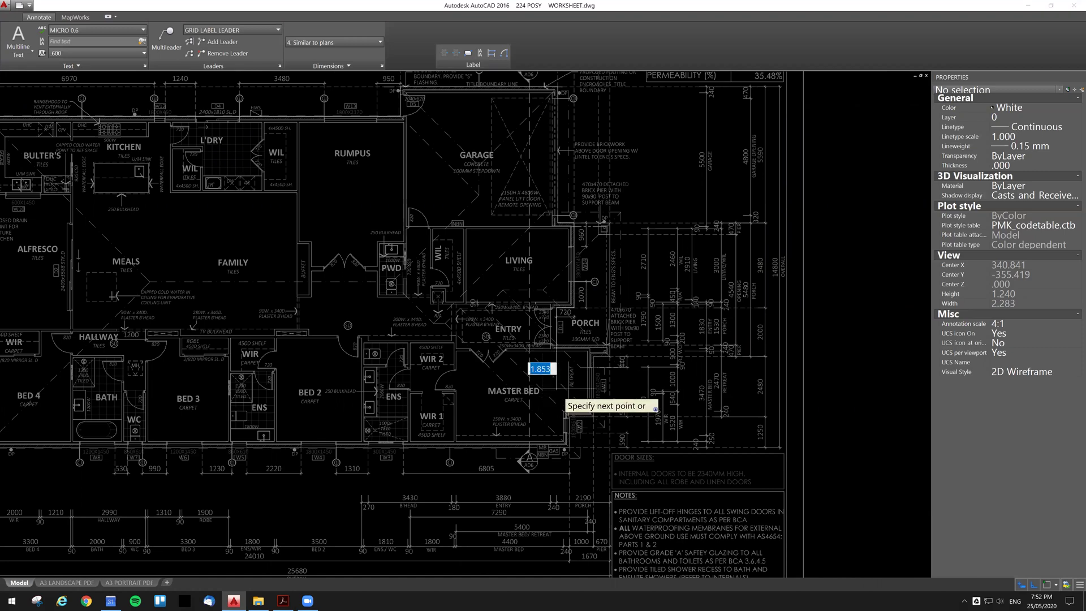
Step: Continue the polyline around the porch with 2.48 and 1.2 segments
middle_drag(581, 392, 561, 328)
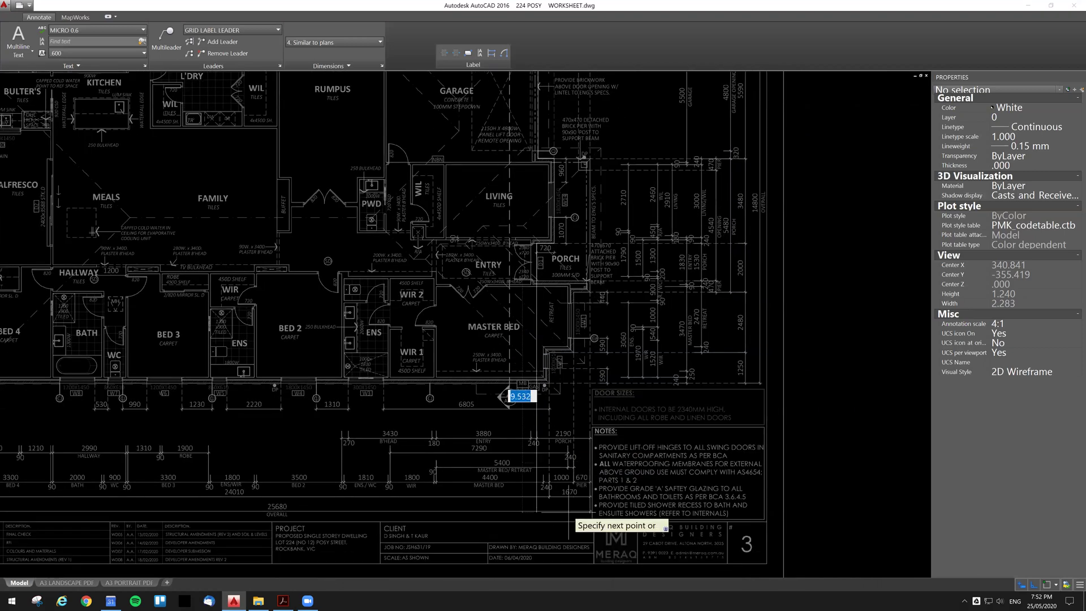
scroll(558, 394, up, 10)
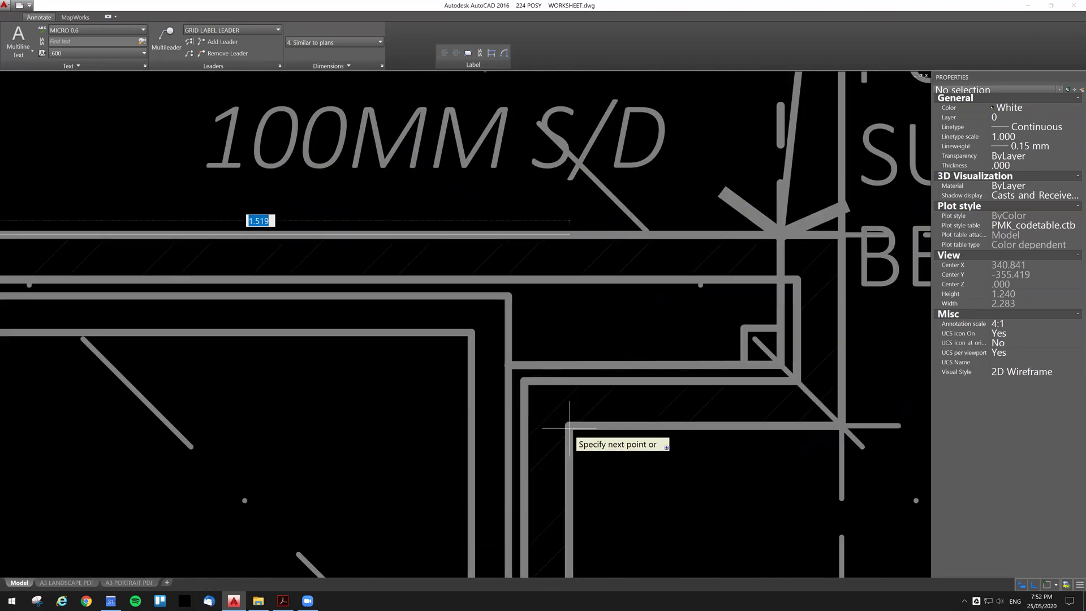
scroll(574, 507, down, 8)
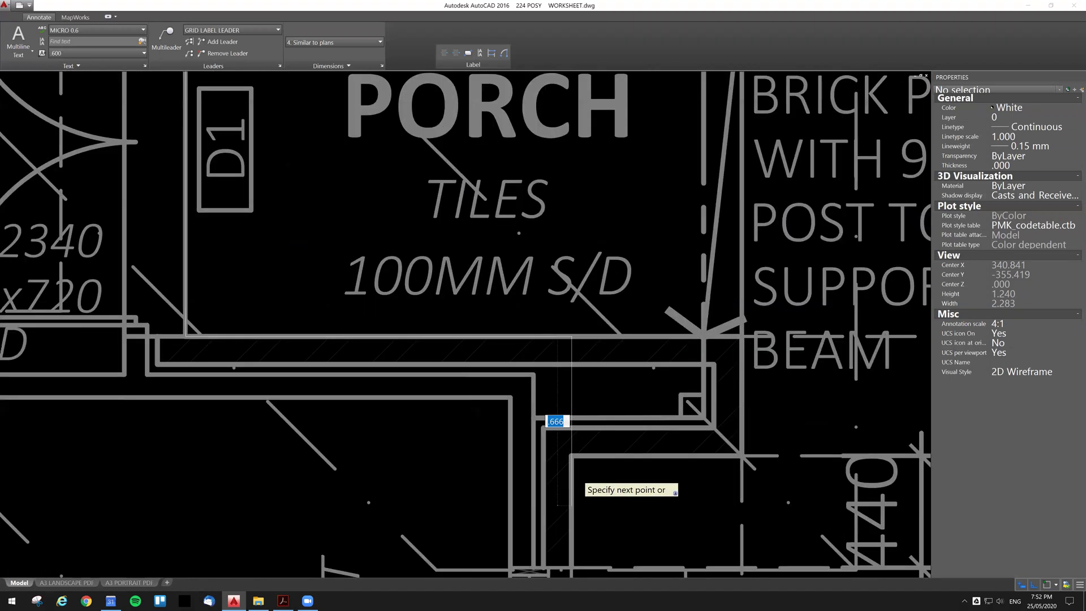
scroll(535, 571, up, 8)
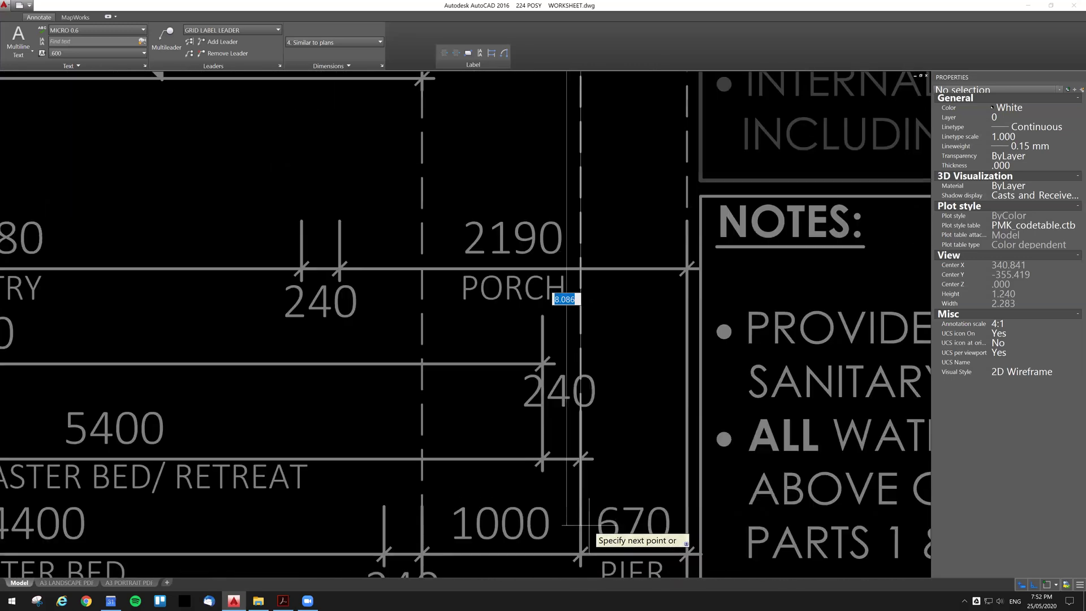
scroll(606, 455, down, 10)
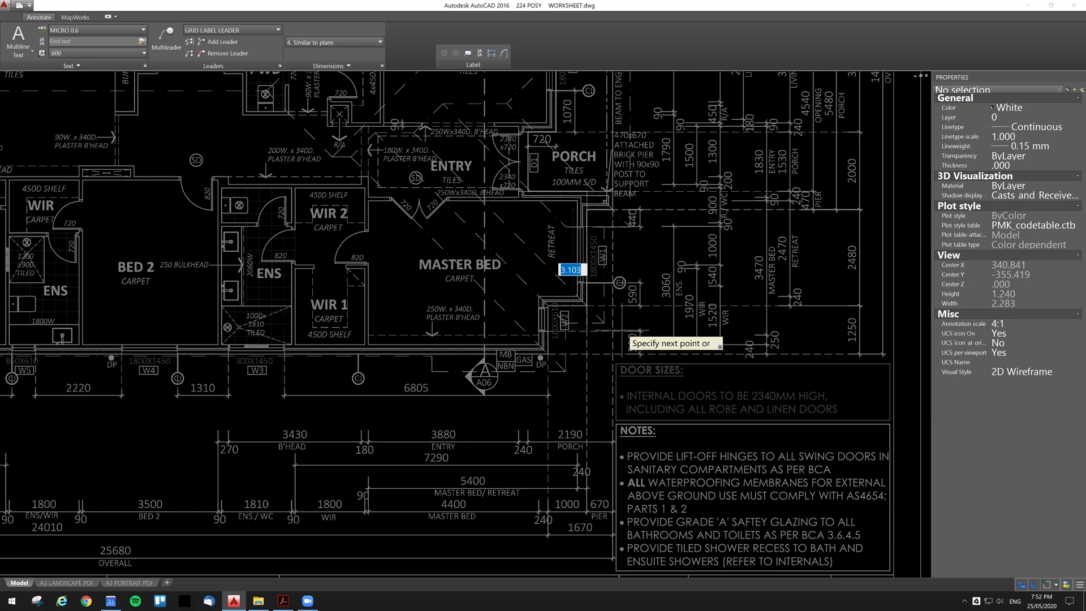
text(2.48)
key(Return)
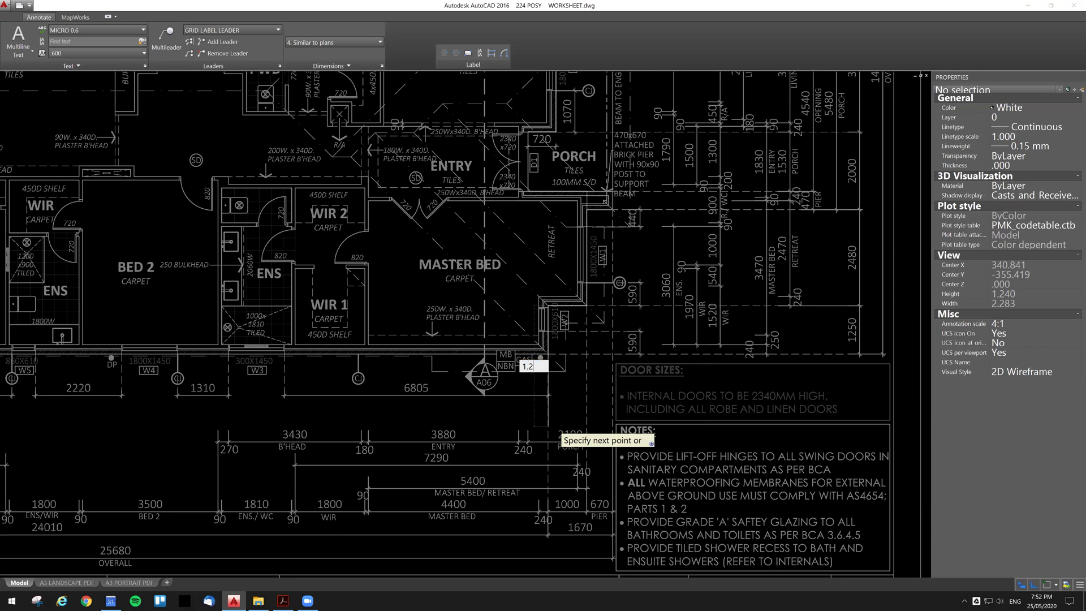
text(1.2)
key(Return)
Step: Run a 24 segment along the bottom wall, then bring the left side into view
middle_drag(276, 410, 593, 312)
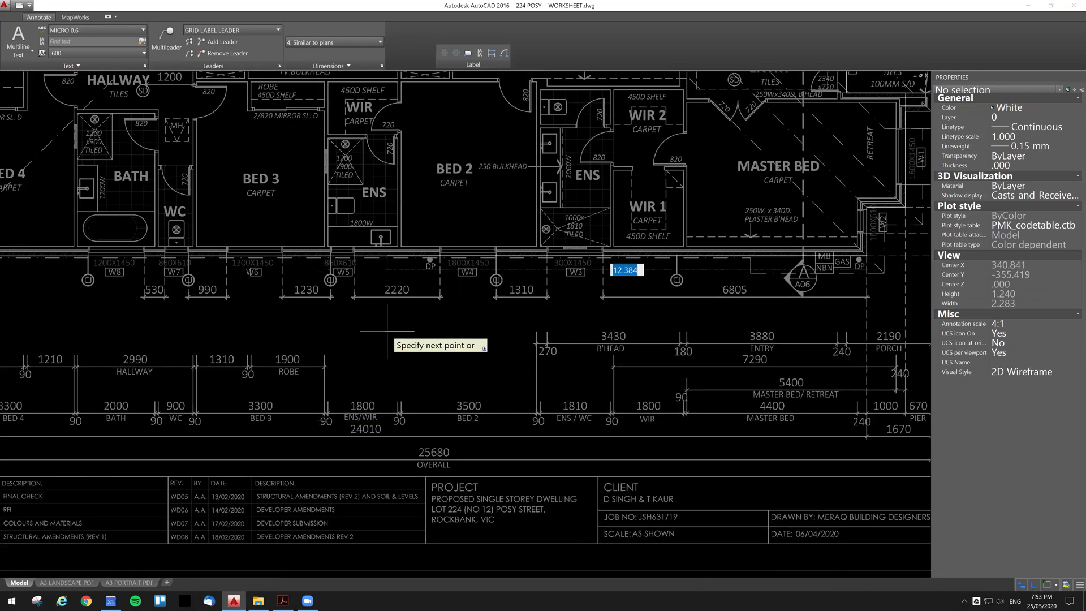
text(24.)
key(Return)
scroll(243, 364, down, 3)
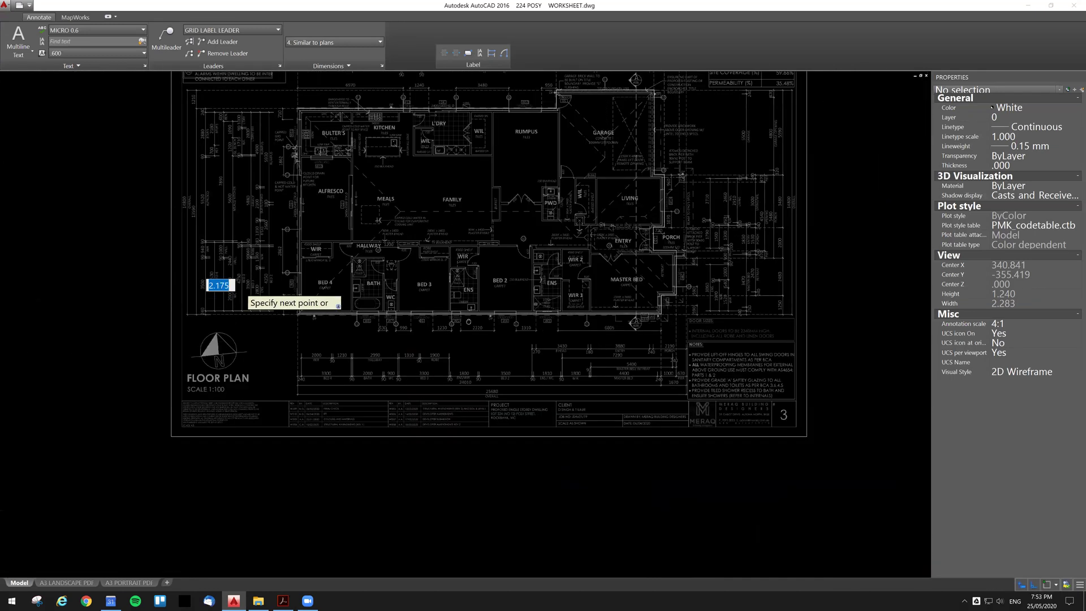
scroll(488, 284, up, 4)
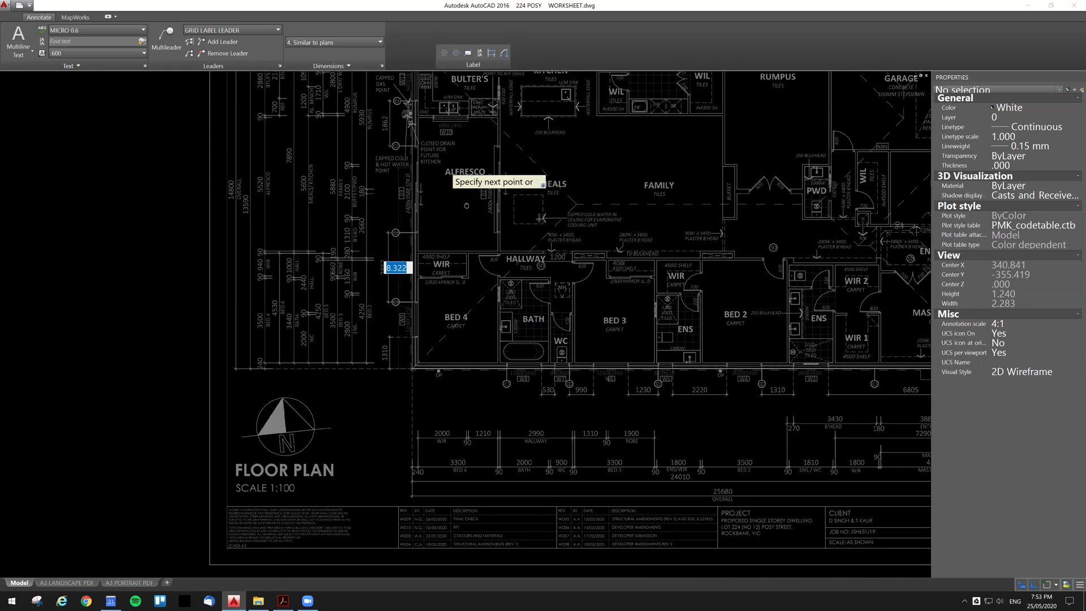
middle_drag(447, 165, 468, 203)
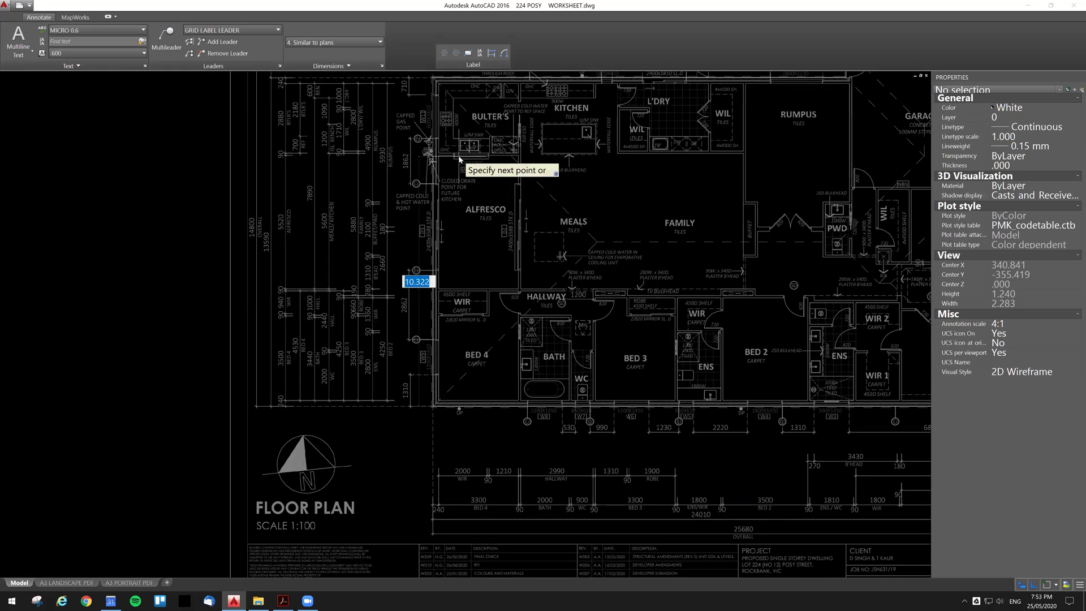
scroll(430, 150, up, 6)
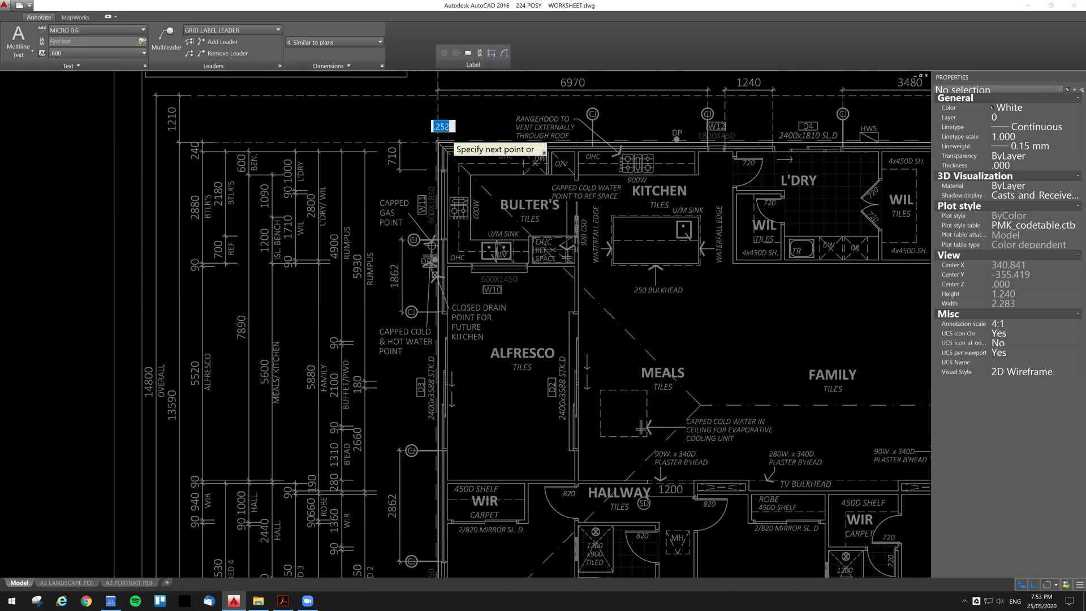
Step: Change the traced house outline polyline's colour to Blue
click(451, 148)
scroll(447, 153, up, 4)
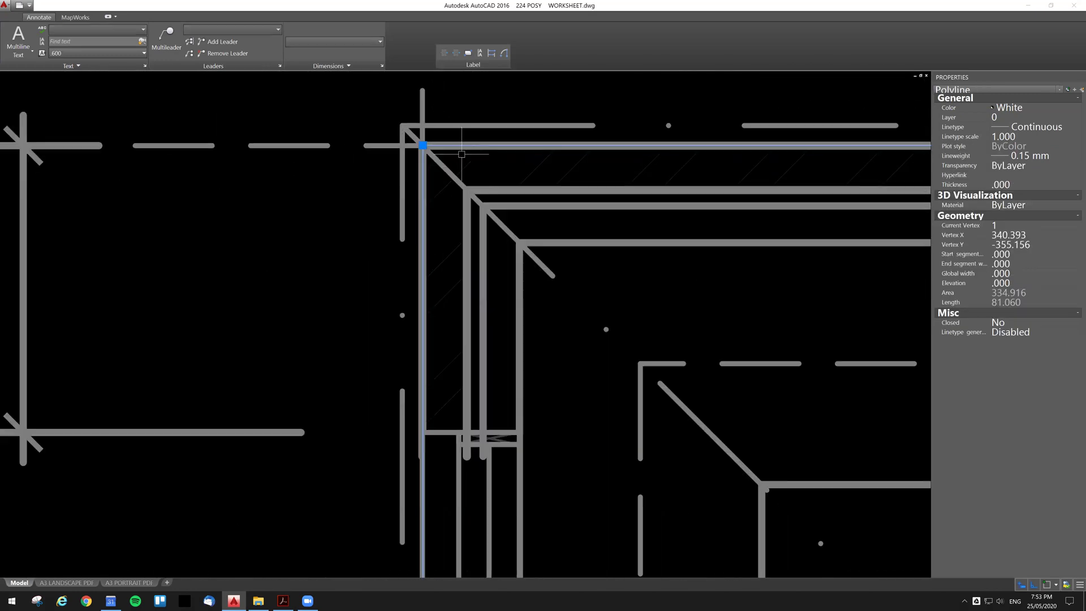
scroll(500, 165, down, 4)
click(1002, 107)
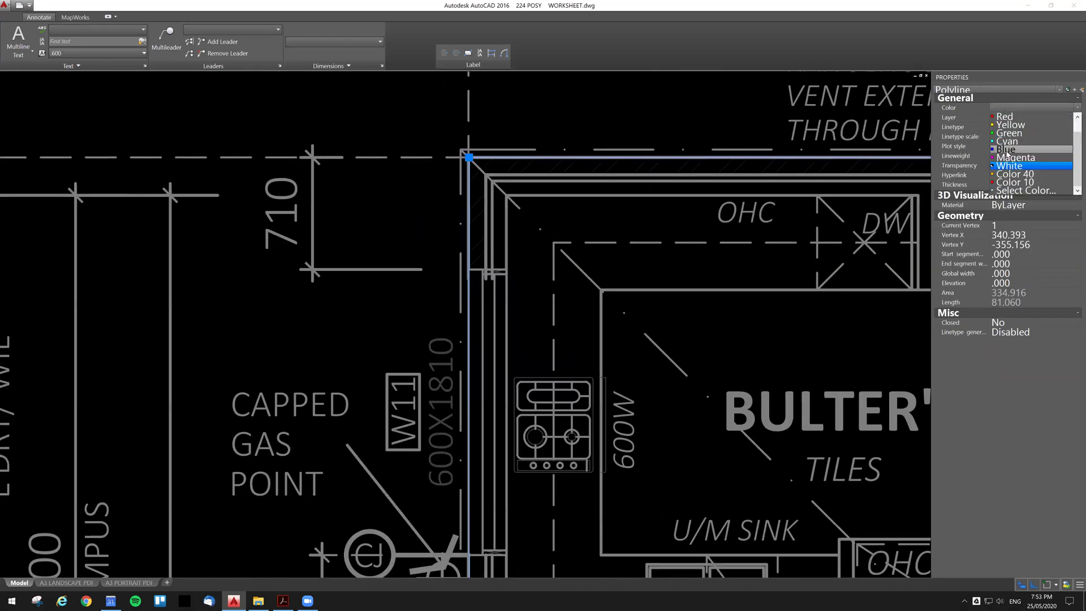
click(1006, 149)
Step: Copy the blue house outline and paste it beside the STREET lot
scroll(594, 283, down, 5)
key(ctrl+c)
key(ctrl+v)
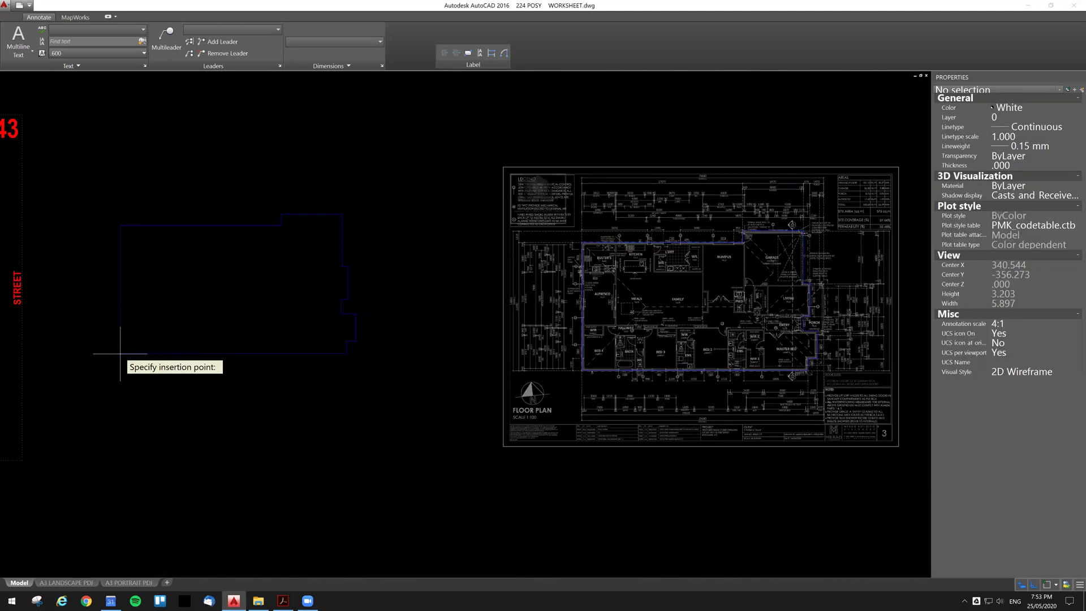
click(119, 354)
Step: Draw two boundary lines, a top line and a left line near STREET
click(303, 215)
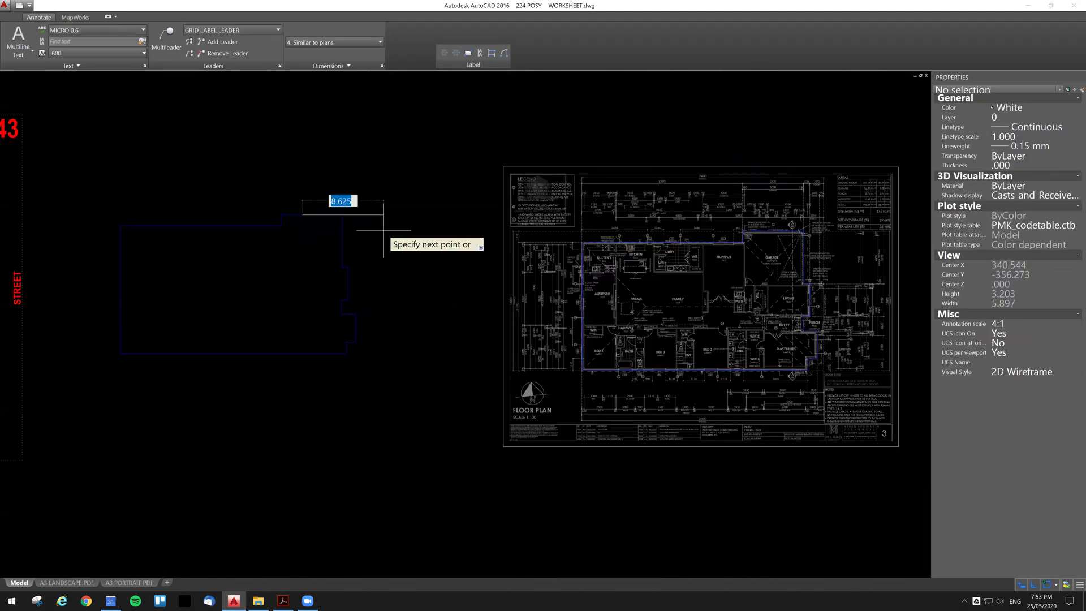
click(383, 214)
key(space)
key(space)
click(120, 251)
click(141, 384)
key(space)
Step: Fillet the vertical and horizontal boundary lines into a corner
middle_drag(120, 339, 284, 325)
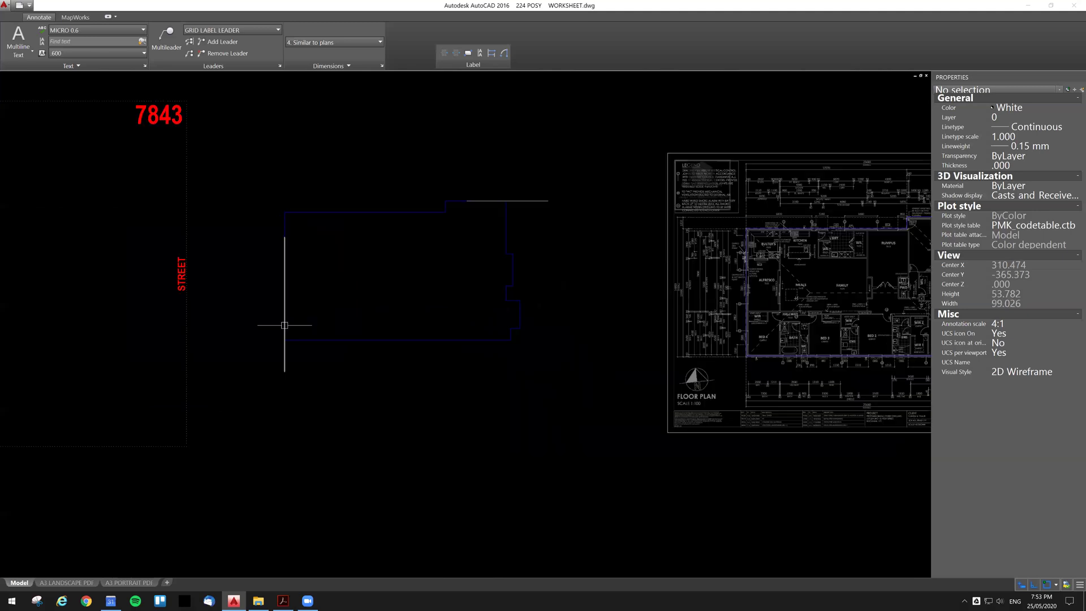
text(f)
key(space)
click(284, 300)
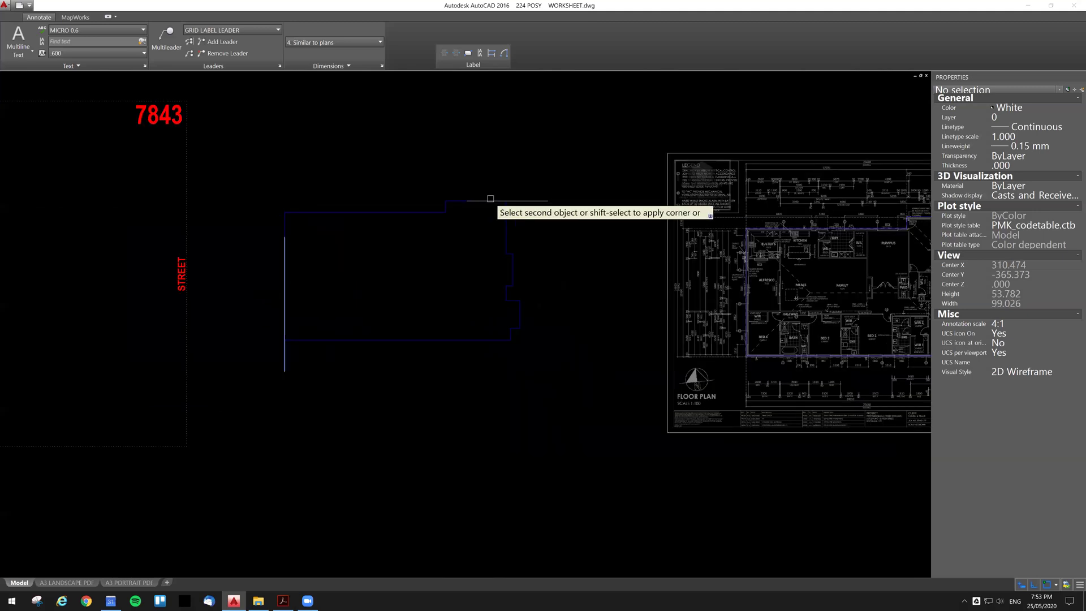
click(490, 201)
Step: Match the two new lines to the red street boundary's properties with MATCHPROP
click(186, 176)
text(ma)
key(space)
click(296, 205)
click(264, 187)
key(space)
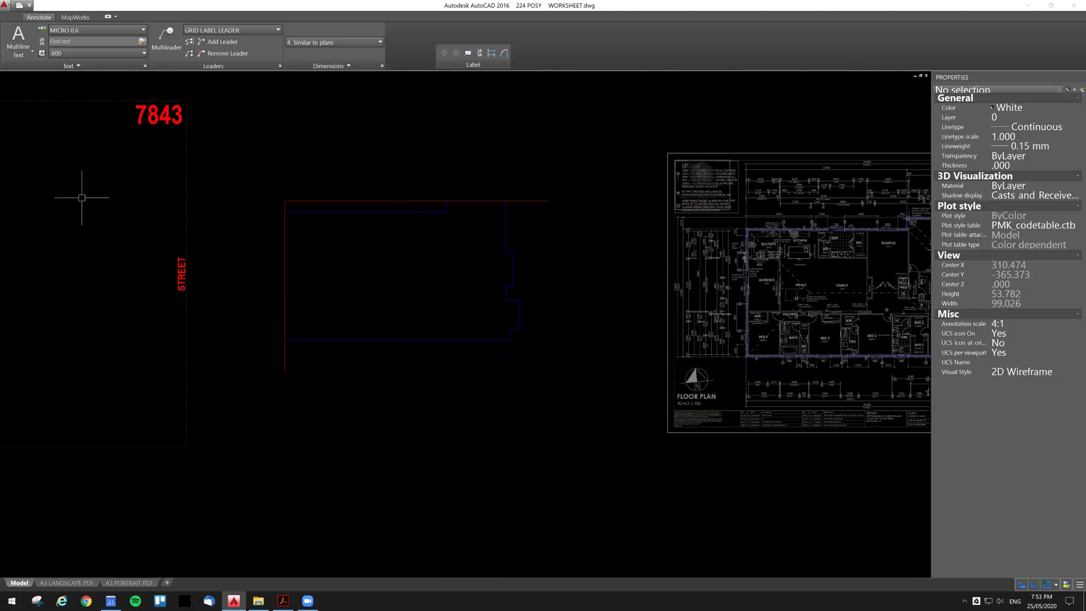
middle_drag(305, 213, 345, 219)
Step: Make 3. Chainage Dim the current style and place a 1.20 aligned dimension
click(339, 46)
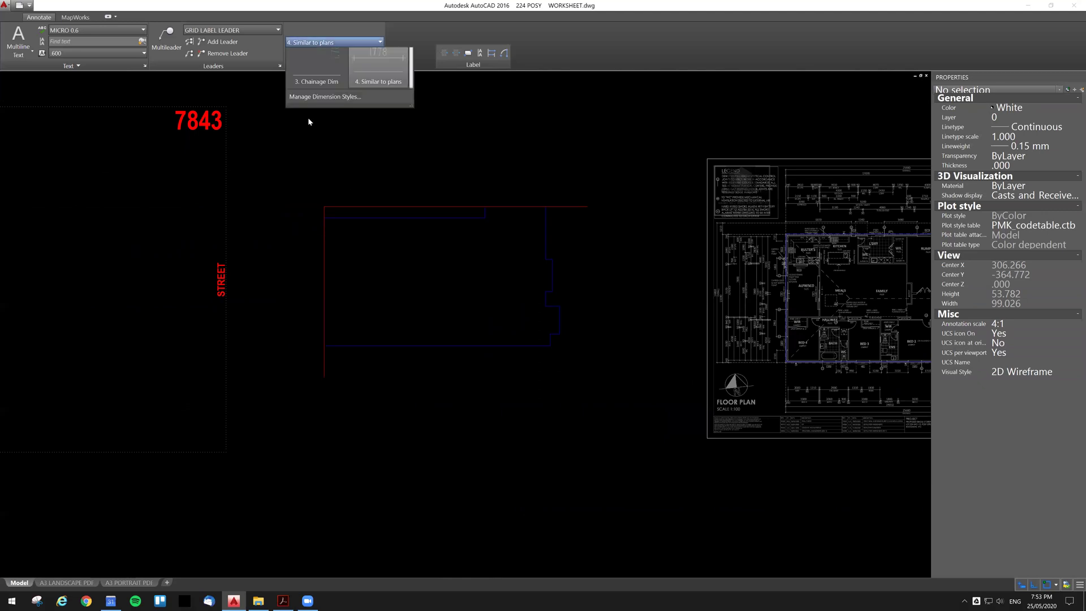
click(310, 122)
text(dal)
key(space)
click(402, 206)
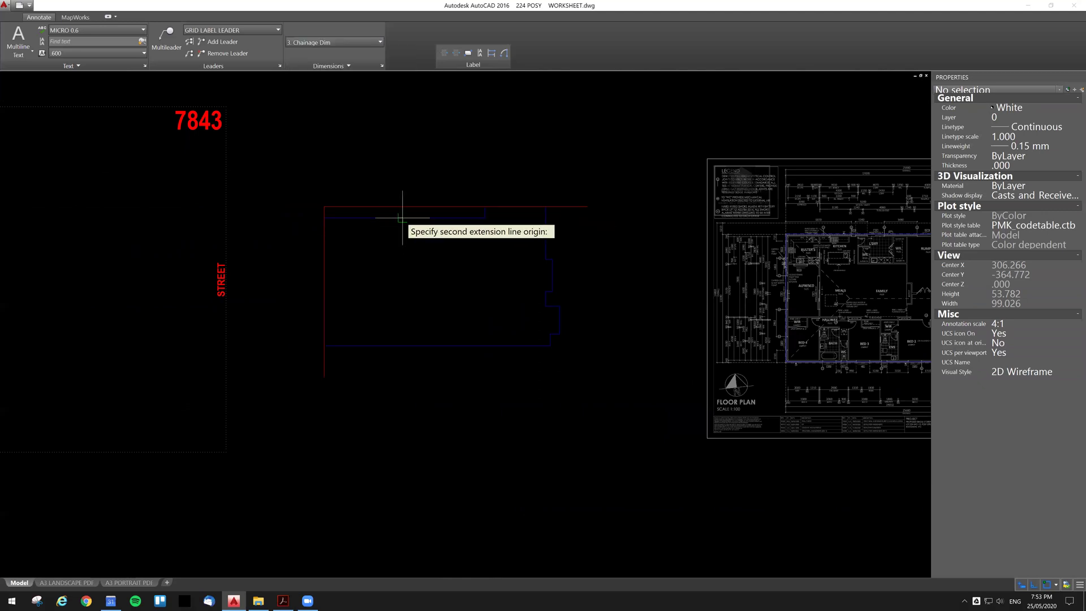
click(402, 218)
click(288, 243)
Step: Continue the side chainage with a 13.55 dimension
click(492, 53)
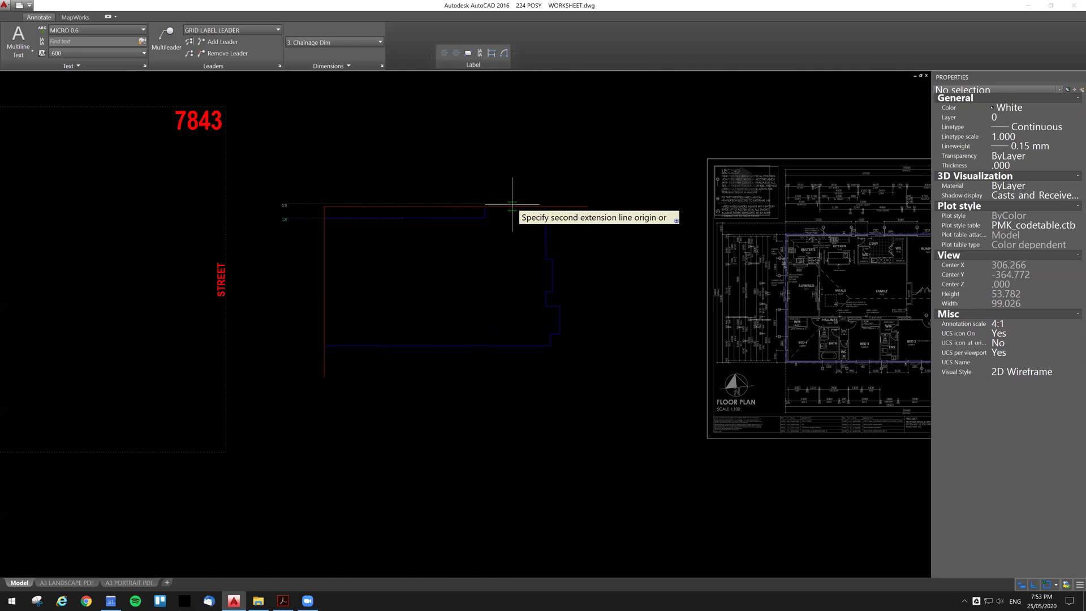
scroll(556, 312, up, 4)
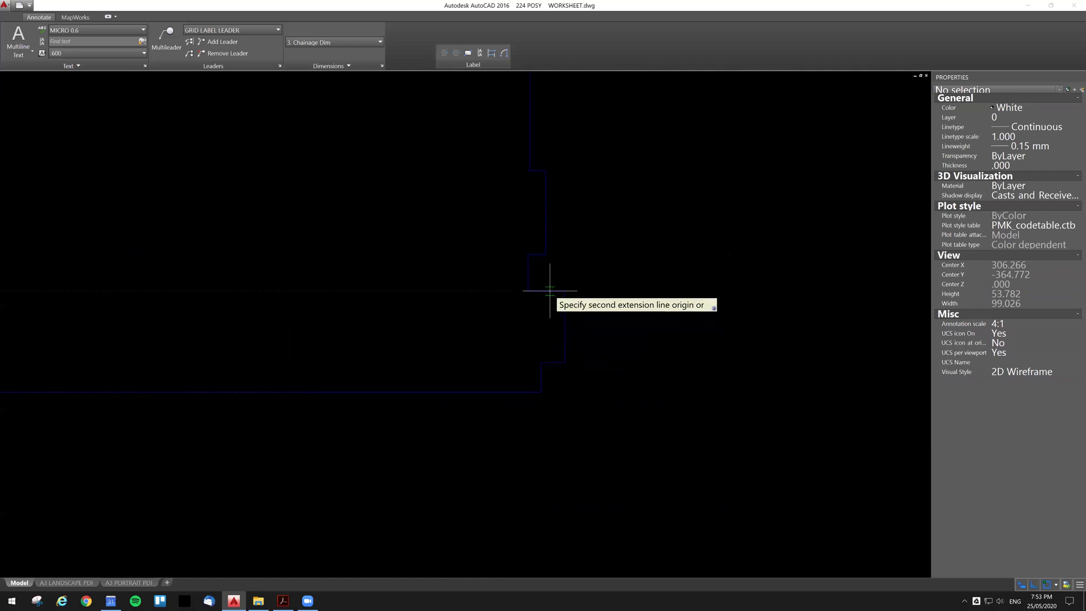
scroll(539, 199, down, 4)
scroll(539, 199, up, 4)
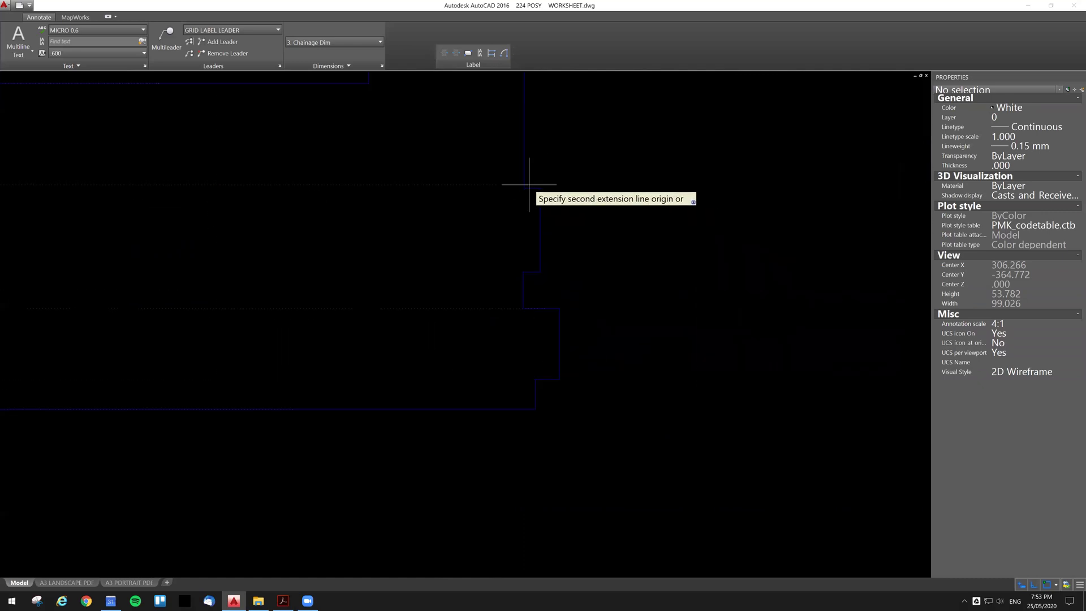
scroll(525, 332, down, 4)
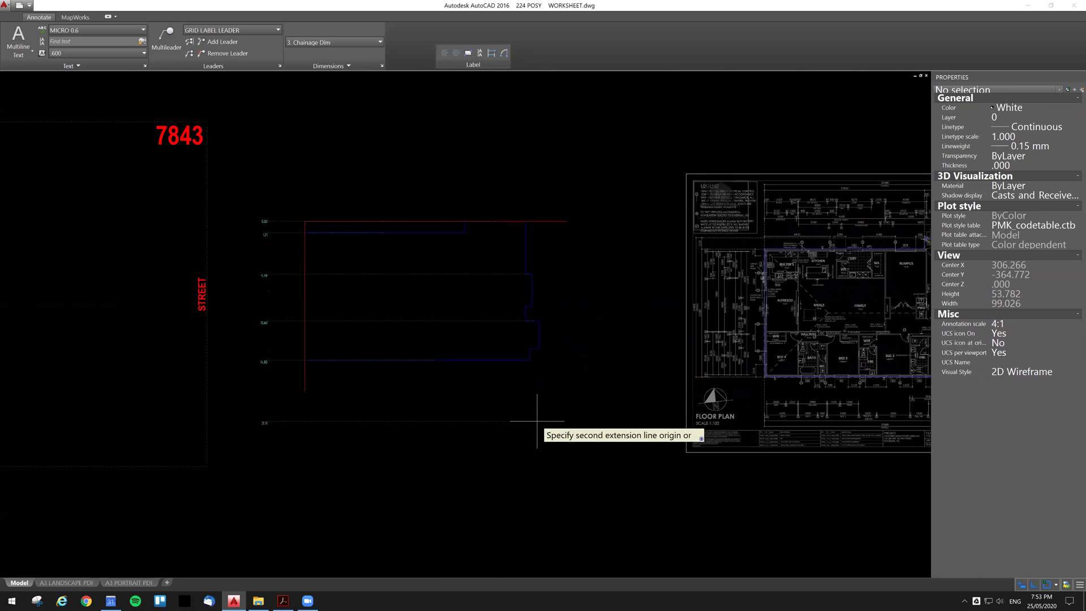
scroll(540, 348, up, 2)
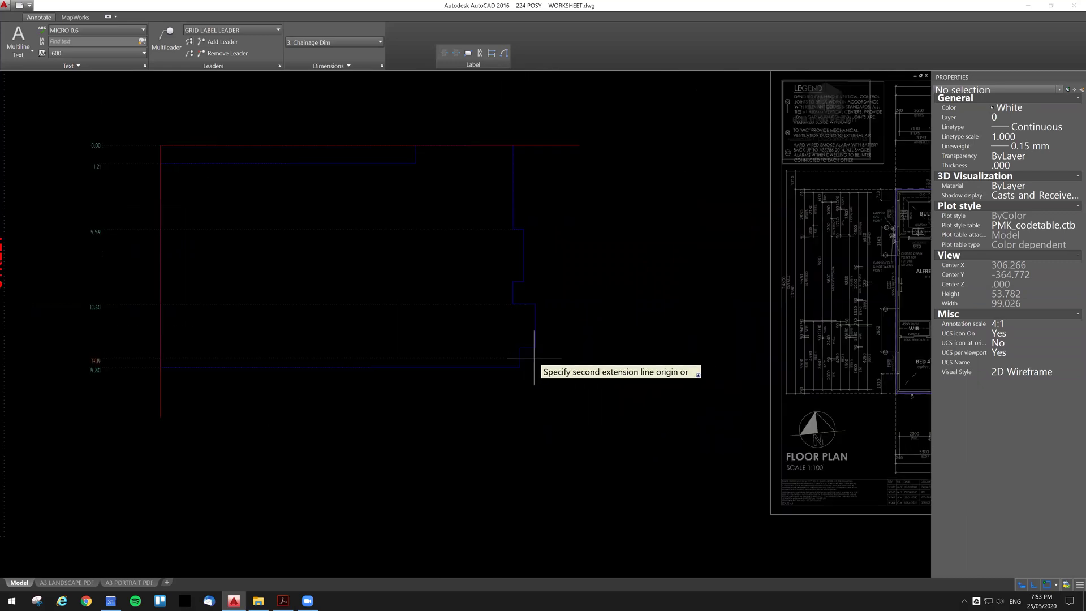
click(527, 347)
key(Escape)
Step: Add a linear dimension from the red boundary line to the outline's right edge
text(dli)
key(space)
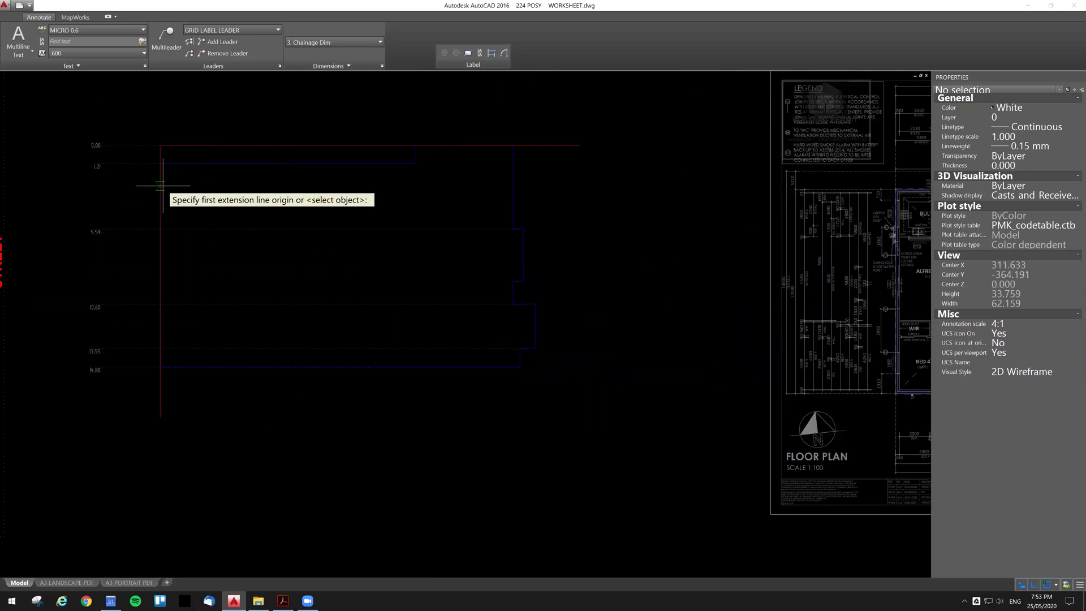
click(161, 185)
click(513, 186)
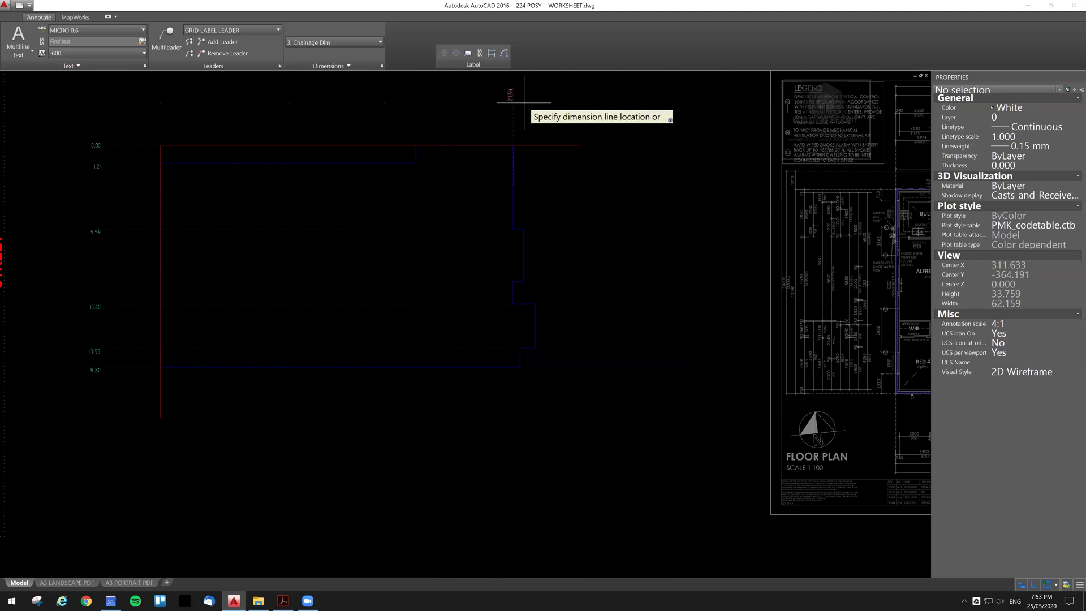
key(Escape)
key(space)
click(161, 334)
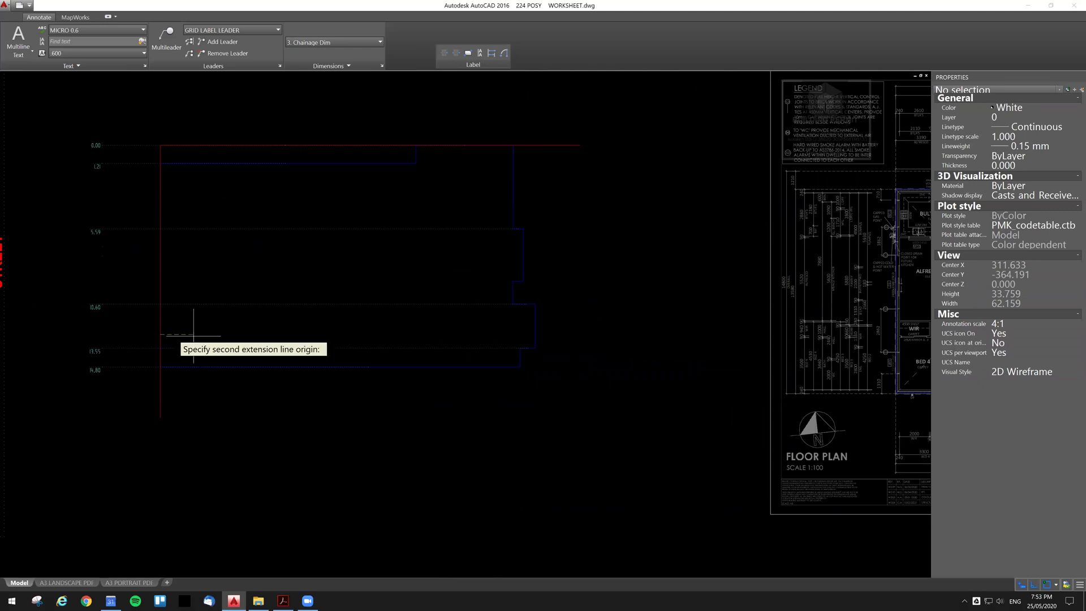
click(535, 326)
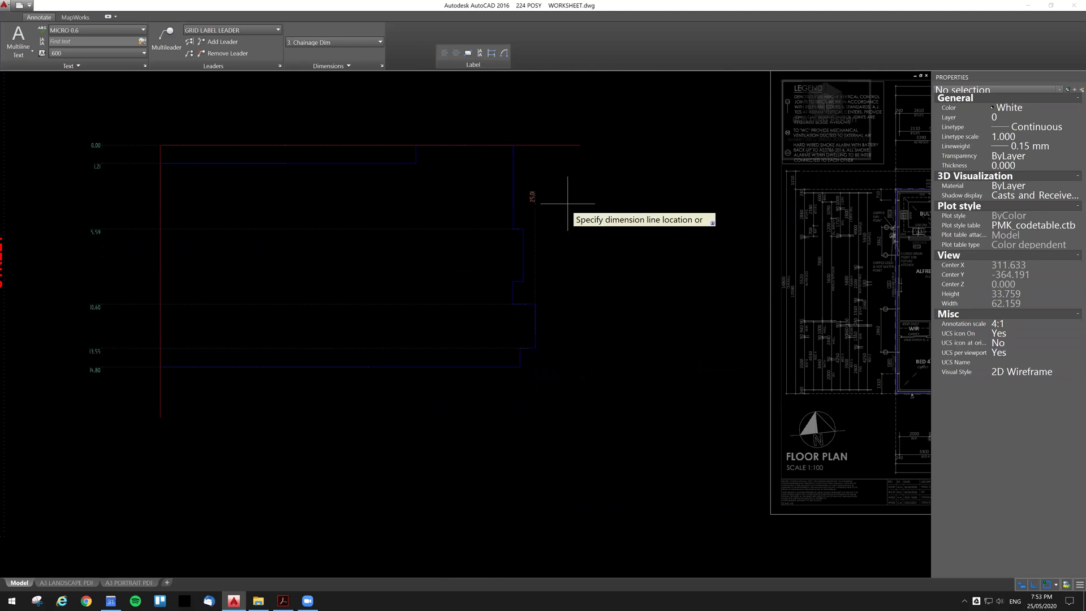
Step: Continue the chainage along the top edge (17.07, 23.49, 24.21, 25.01)
click(490, 57)
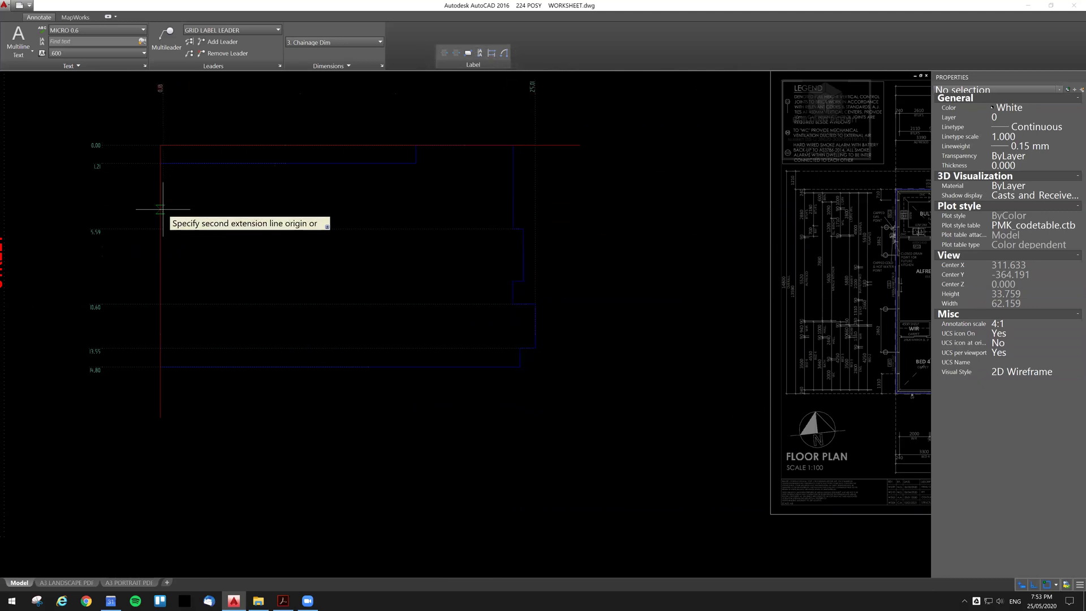
scroll(509, 255, up, 3)
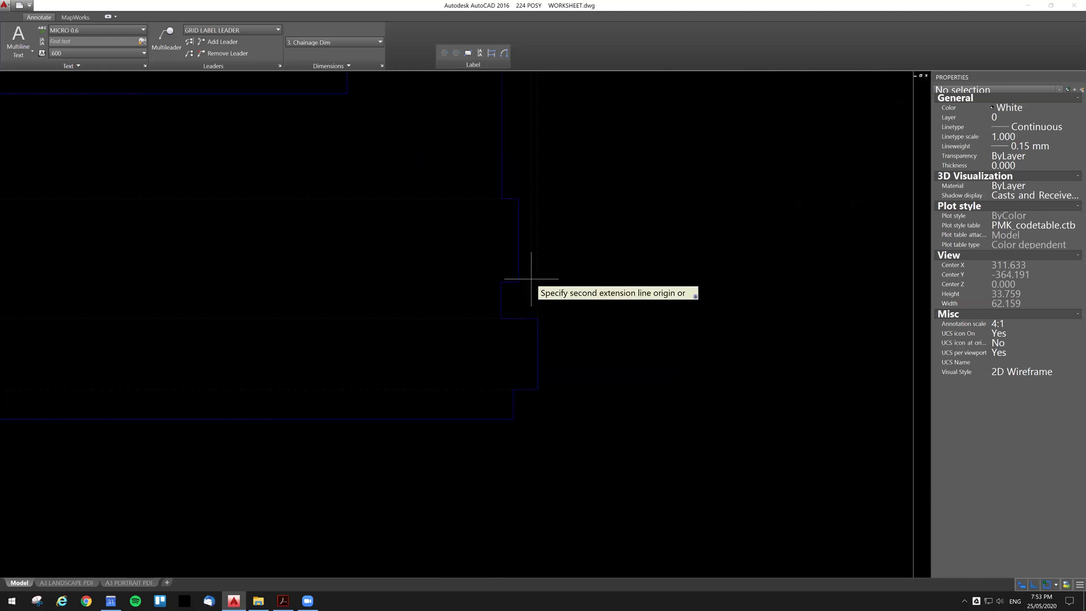
scroll(516, 225, down, 3)
scroll(547, 234, up, 3)
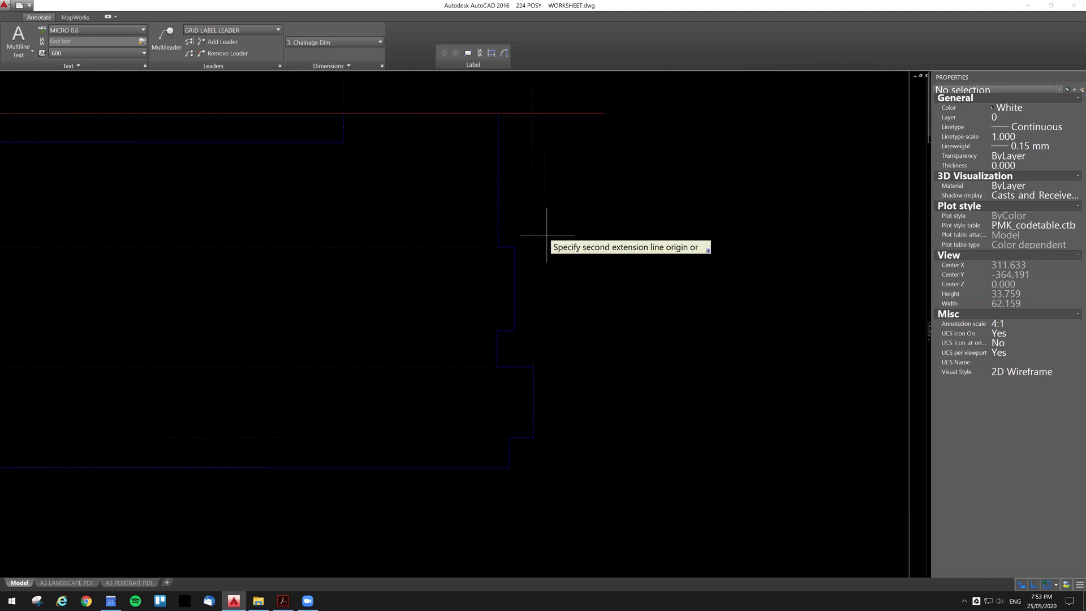
scroll(605, 299, down, 3)
scroll(575, 286, up, 3)
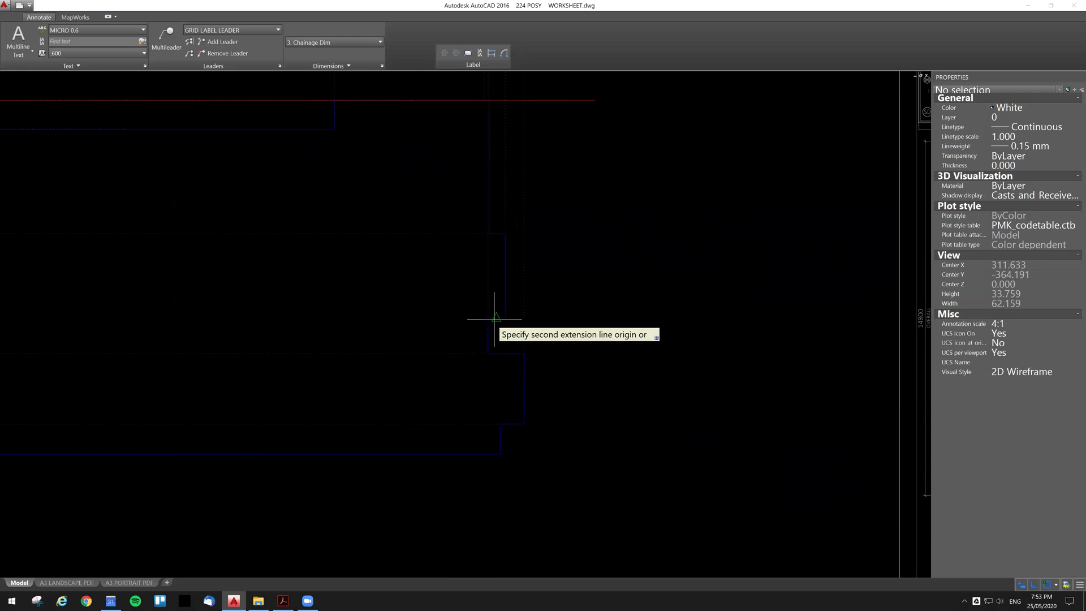
scroll(492, 315, down, 2)
scroll(481, 172, up, 6)
key(Escape)
Step: Grip-stretch the 23.49 dimension further down
click(505, 164)
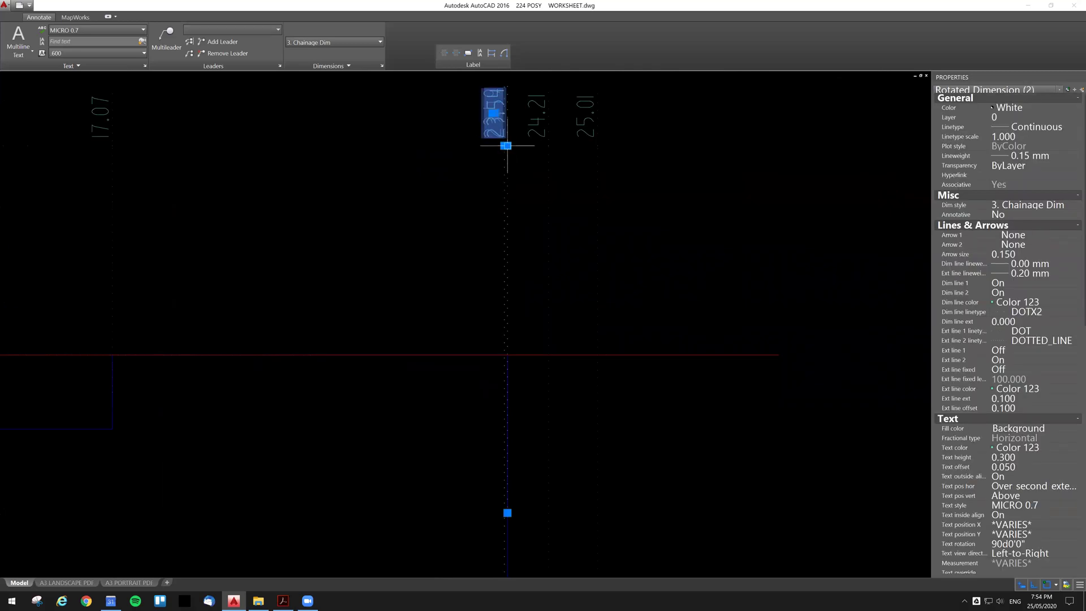
click(504, 145)
click(506, 249)
key(Escape)
scroll(523, 233, down, 3)
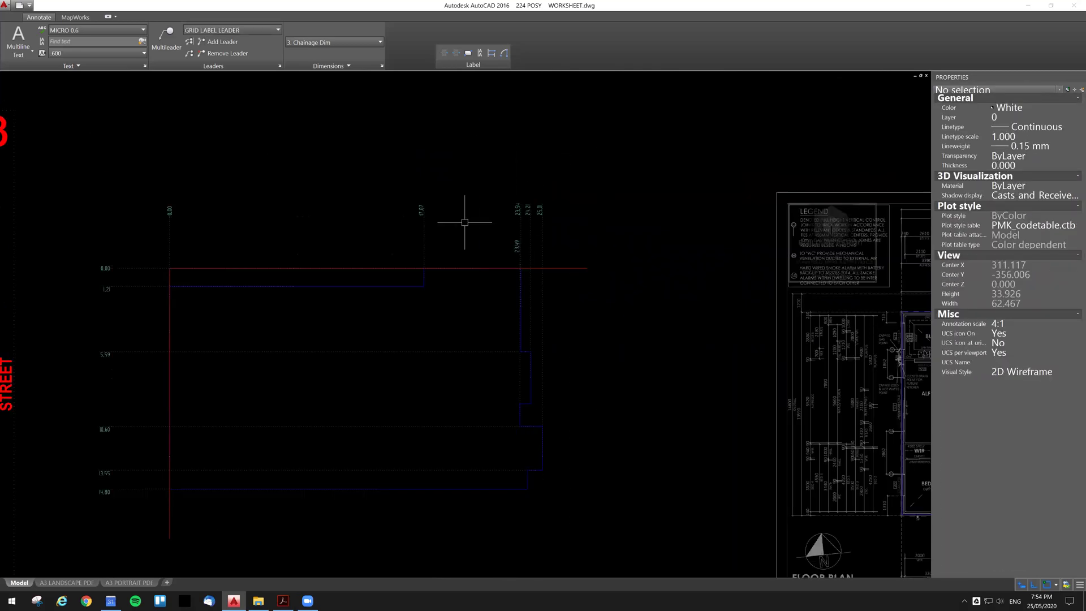
scroll(385, 226, down, 2)
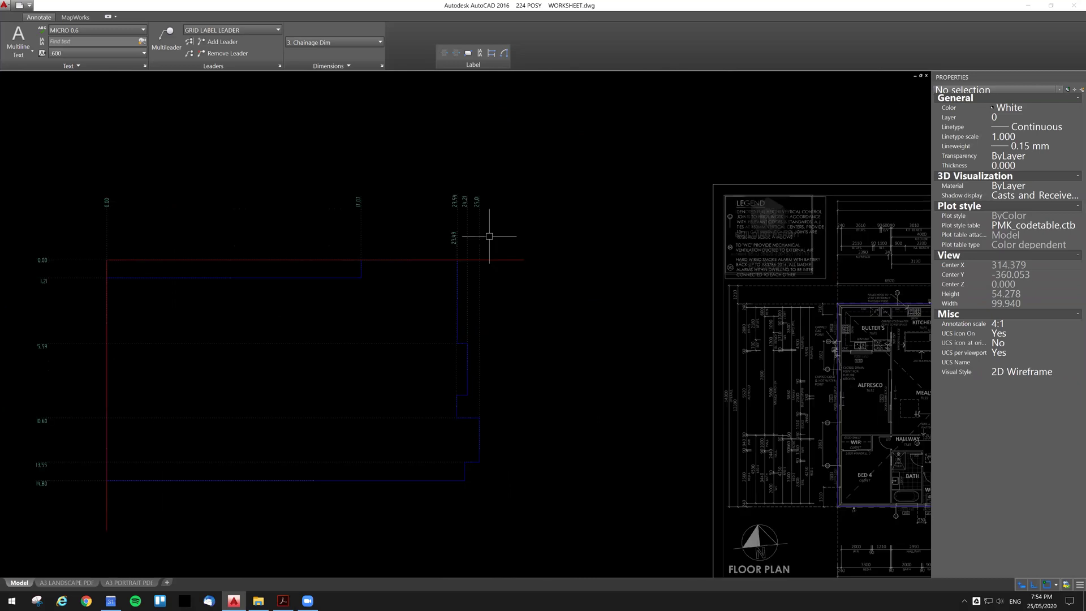
middle_drag(780, 317, 445, 271)
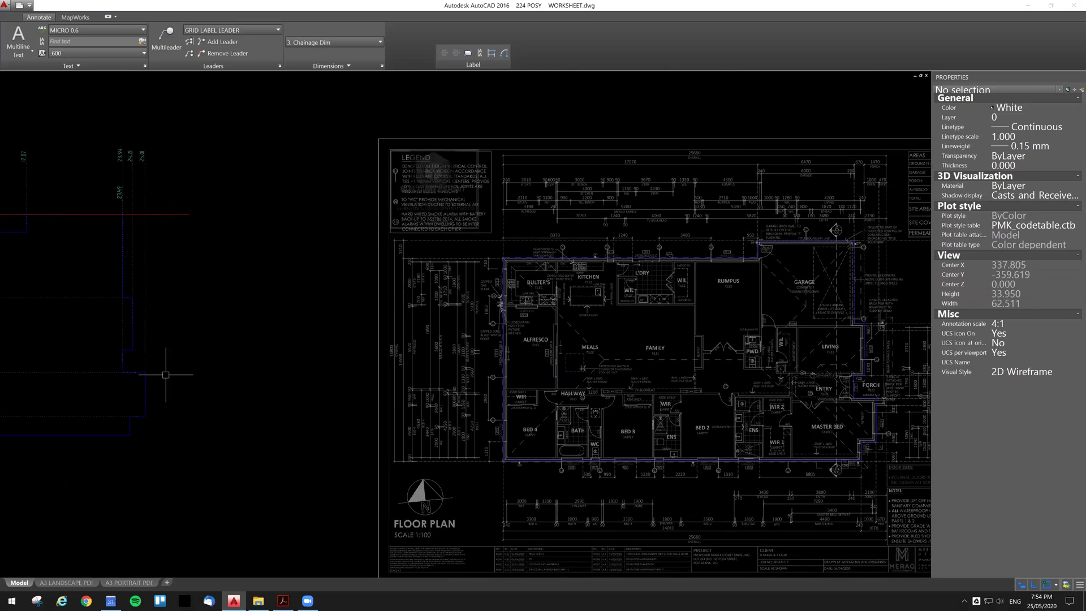
middle_drag(173, 391, 170, 390)
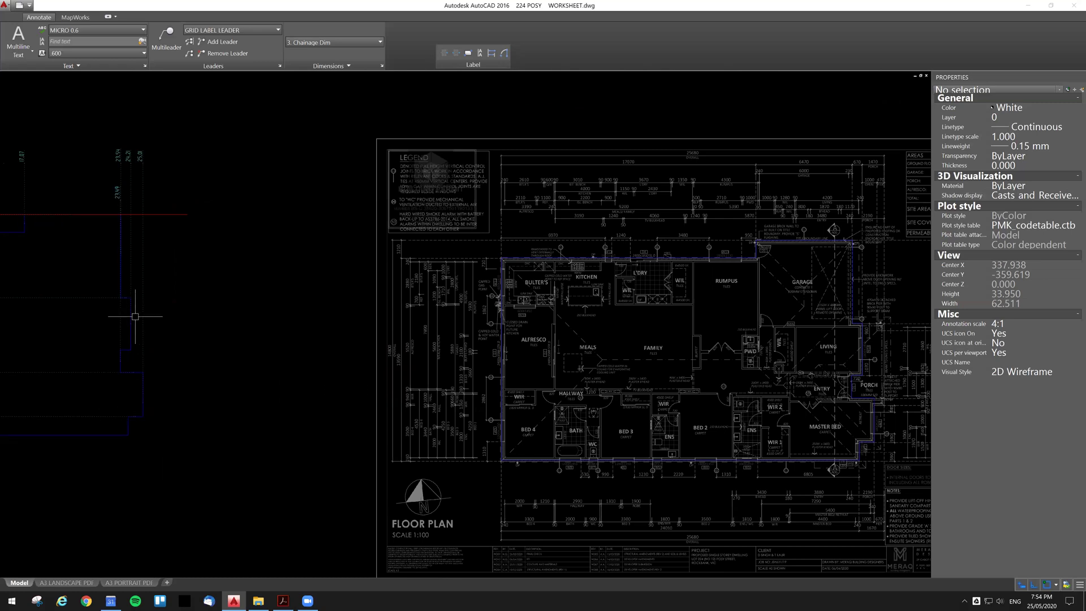
scroll(107, 242, up, 2)
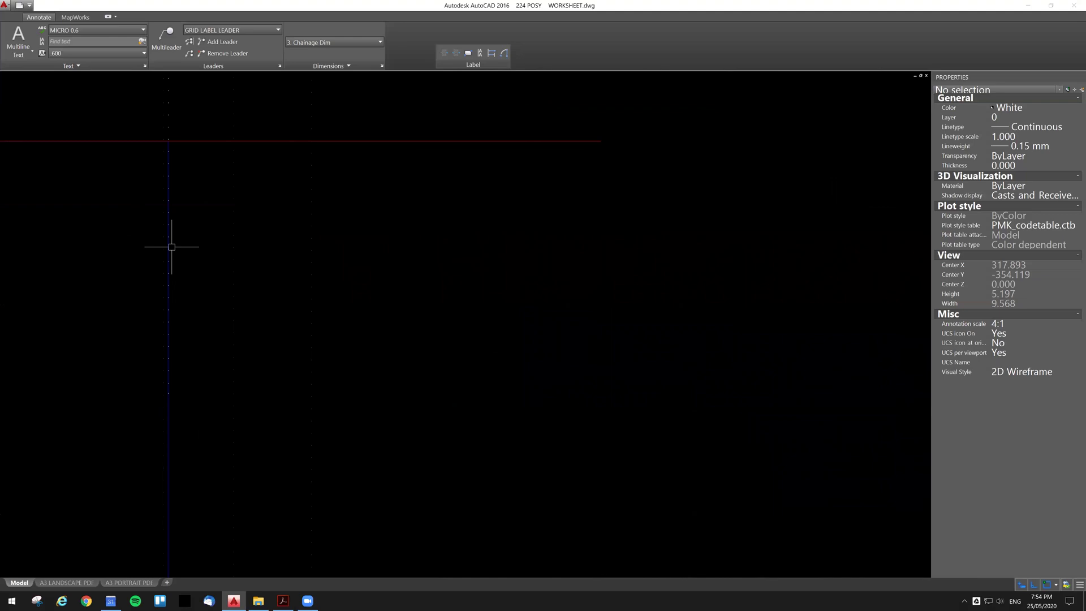
Step: Append MBED to the 25.01 dimension and LIV to the 24.21 dimension
double_click(216, 156)
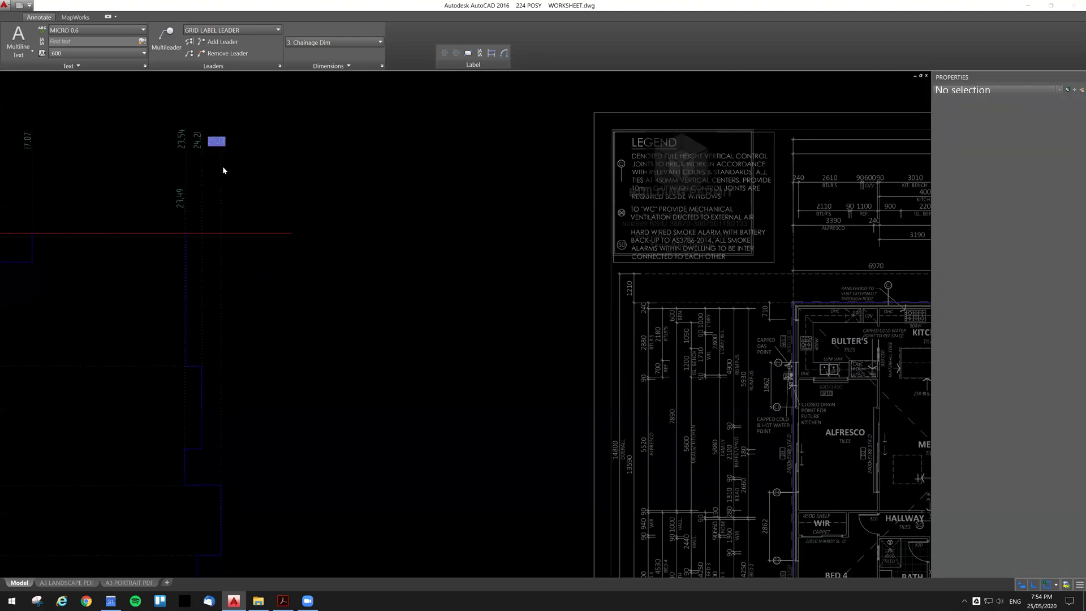
text(MBED)
click(222, 172)
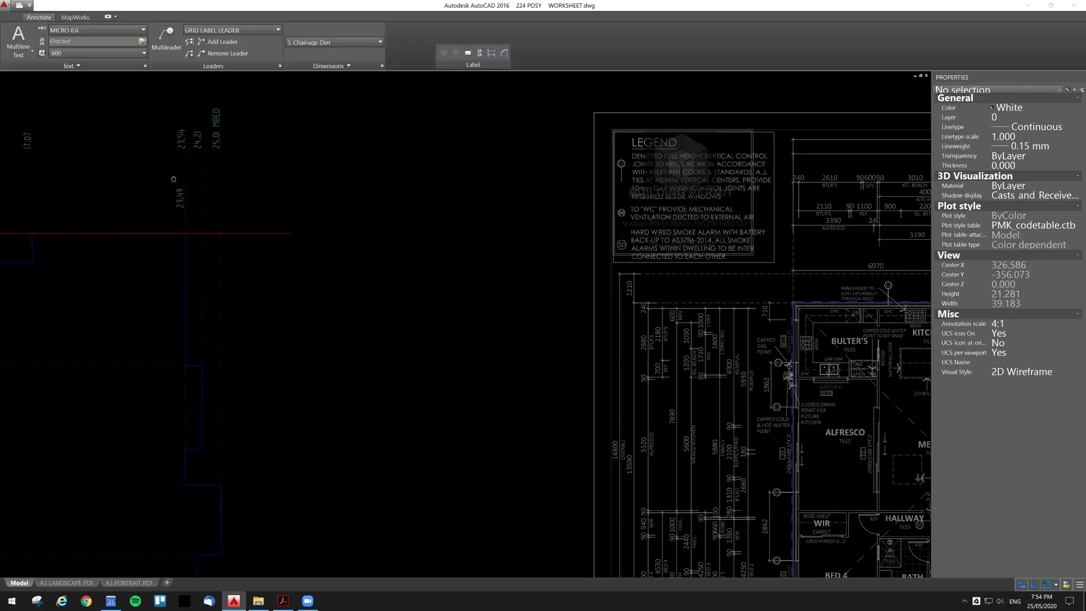
middle_drag(174, 177, 332, 206)
click(358, 195)
double_click(357, 195)
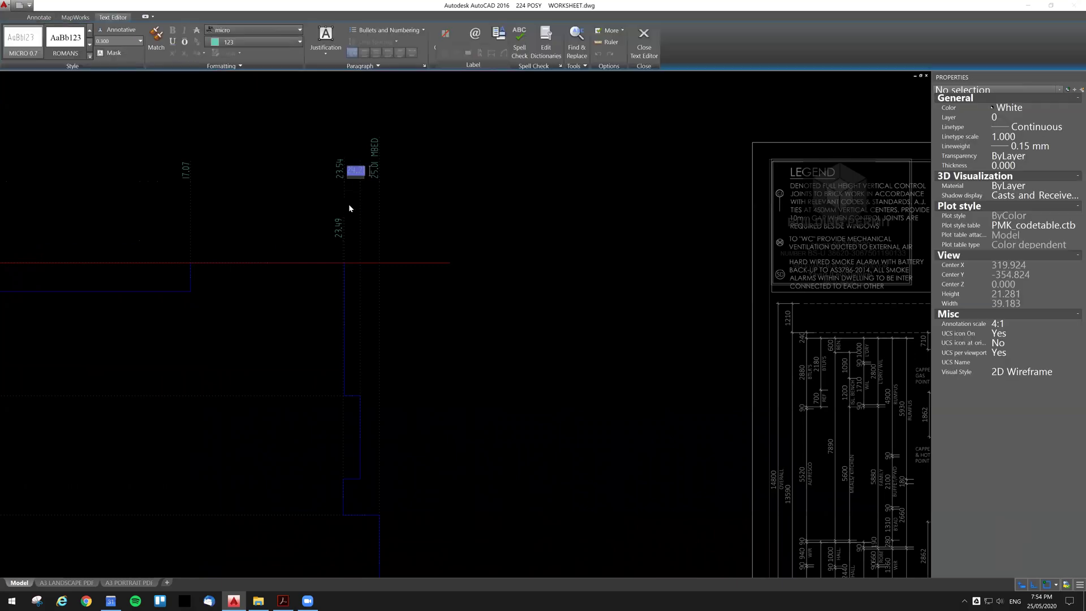
click(348, 208)
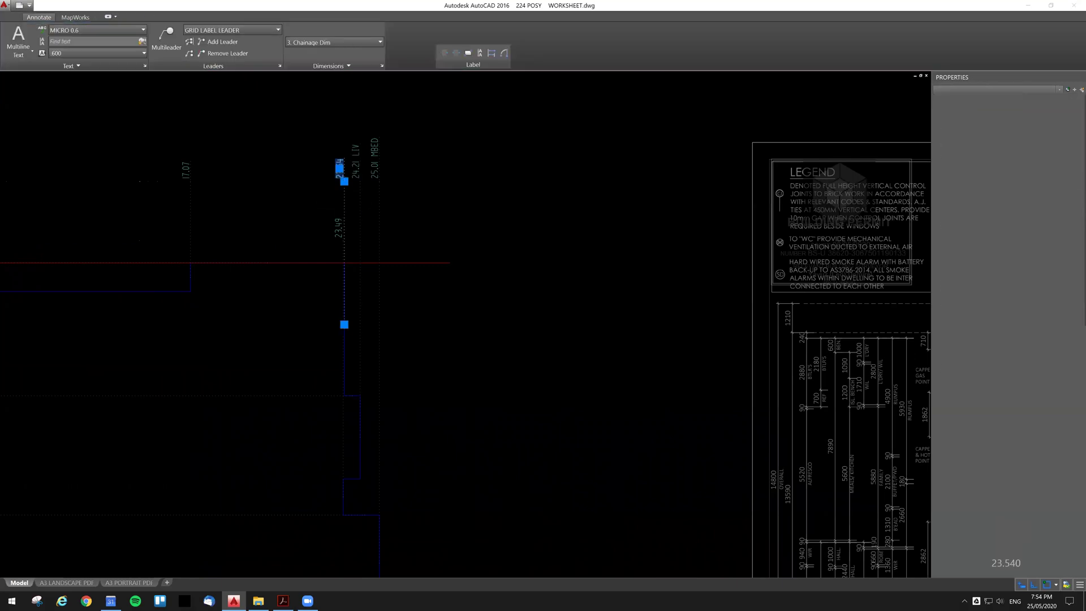
Step: Label the 23.54 dimension GAR and open the 23.49 dimension's text for ENT
double_click(345, 200)
click(335, 209)
click(334, 224)
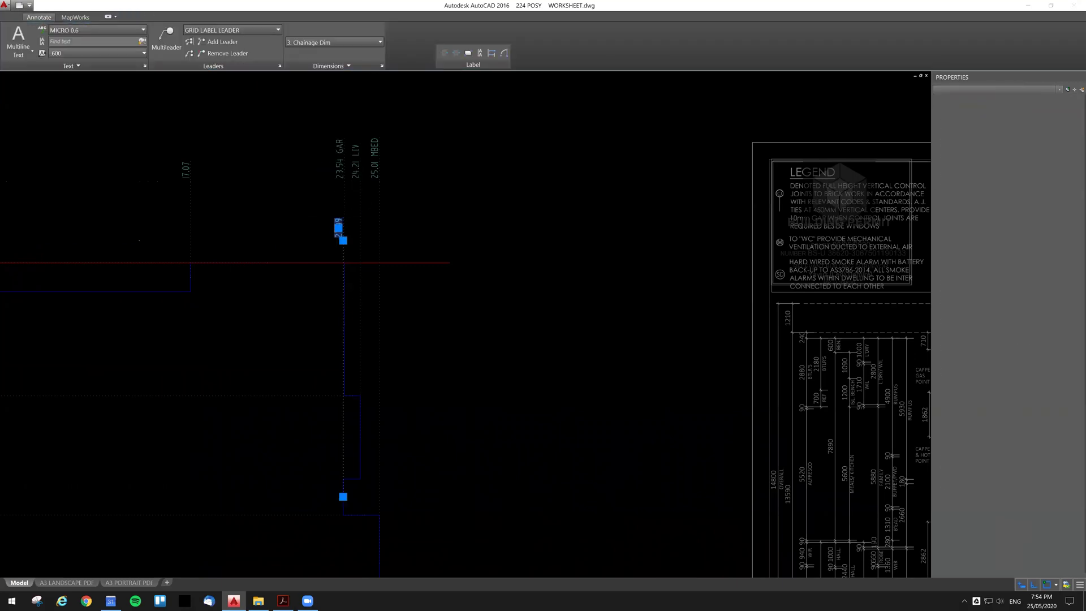
double_click(335, 224)
Step: Finish the ENT label and inspect the 23.49 ENT dimension's properties
click(414, 202)
scroll(414, 203, down, 6)
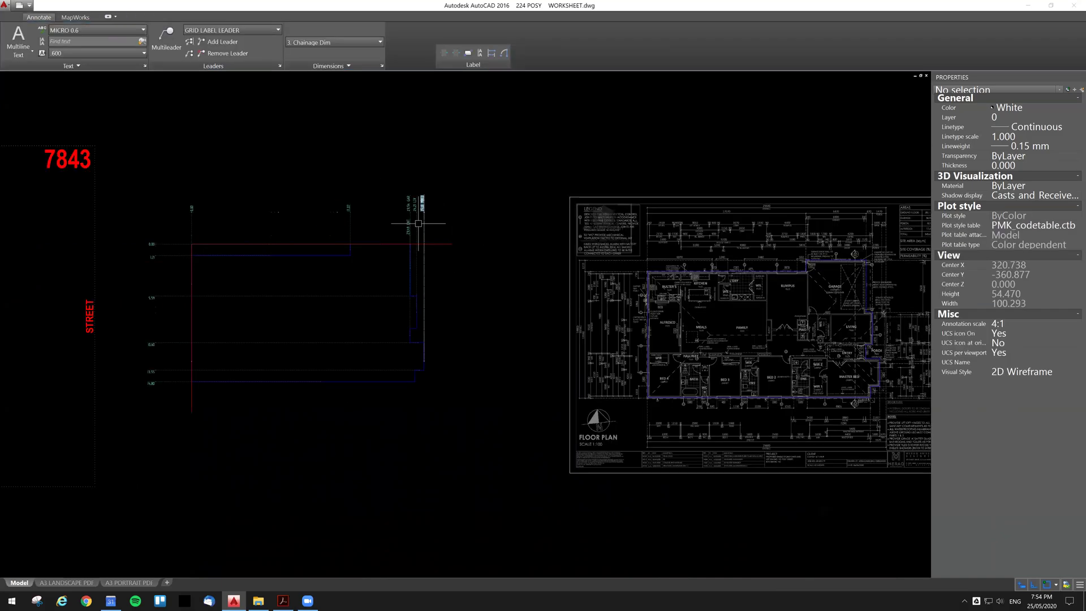
scroll(438, 227, up, 6)
click(393, 233)
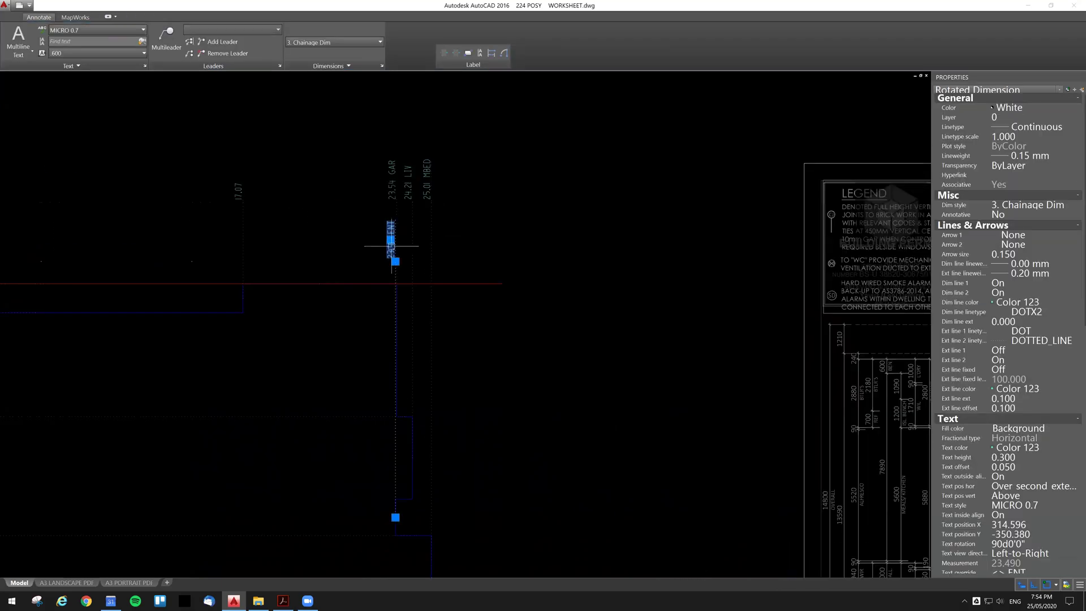
key(Escape)
scroll(414, 225, down, 3)
Step: Copy the whole chainage drawing and paste it inside the 7843 lot frame
click(477, 474)
click(135, 130)
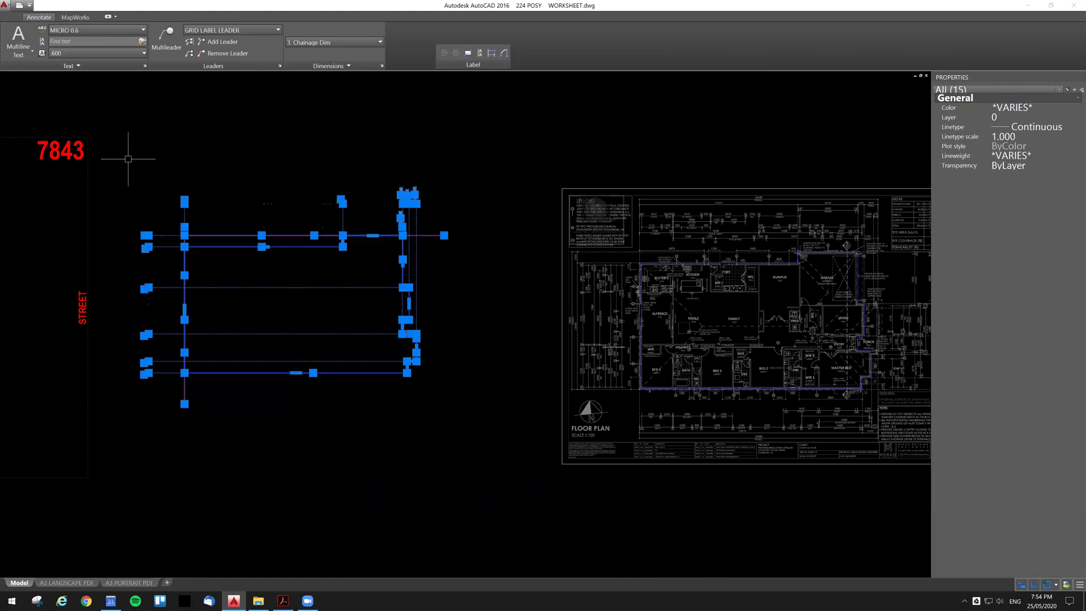
middle_drag(129, 160, 549, 174)
key(ctrl+c)
key(ctrl+v)
click(164, 436)
middle_drag(712, 406, 553, 390)
click(717, 433)
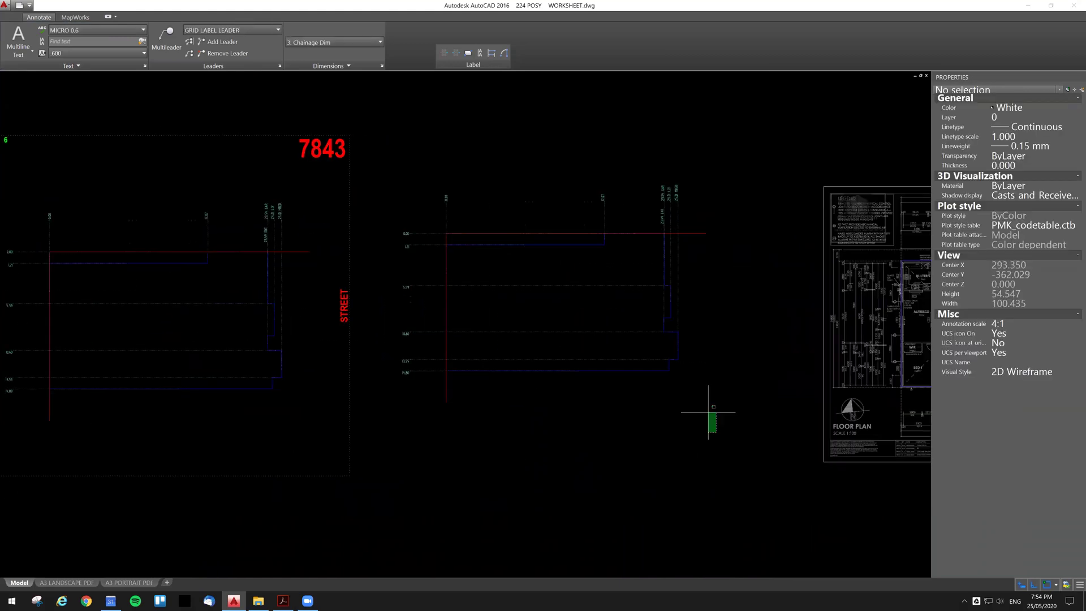
click(365, 136)
key(ctrl+c)
Step: Try Text Align on the 13 level labels, then cancel it
click(379, 196)
click(442, 403)
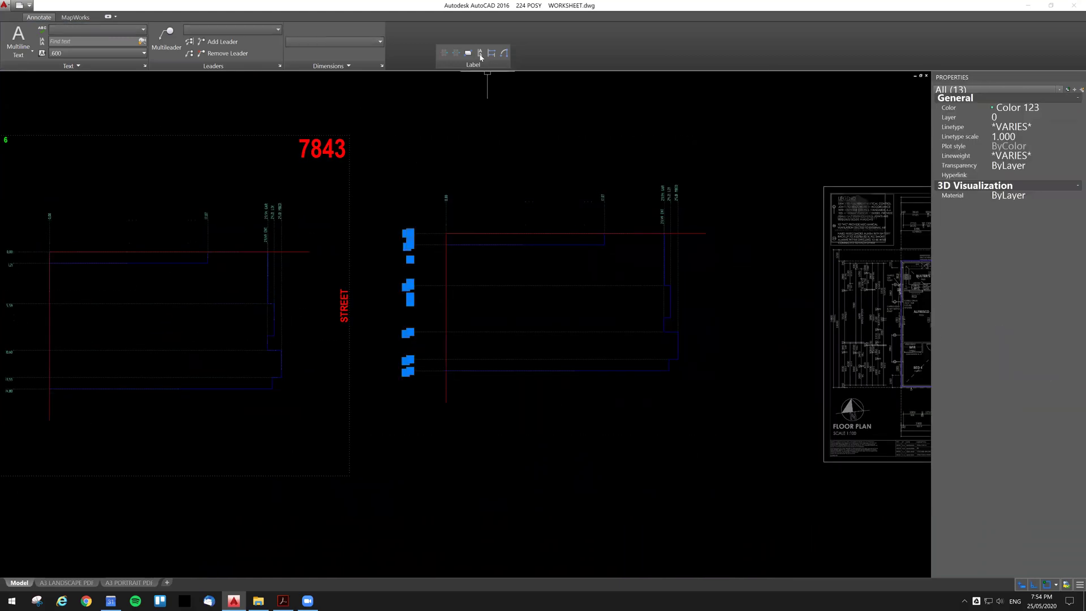
click(481, 55)
scroll(417, 147, up, 2)
key(Down)
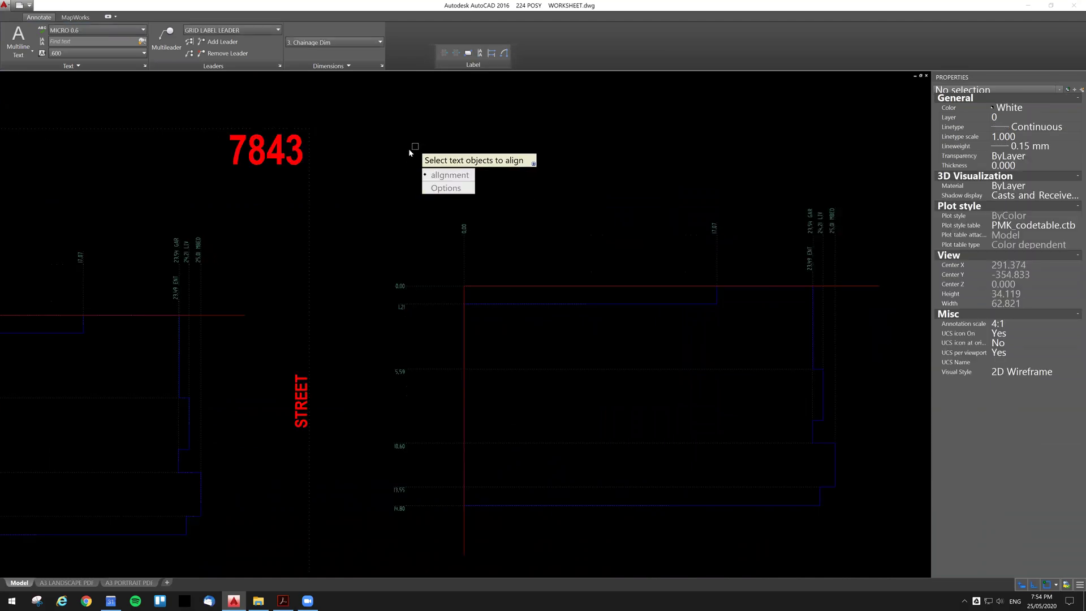
click(433, 176)
click(429, 189)
key(Escape)
scroll(369, 244, down, 2)
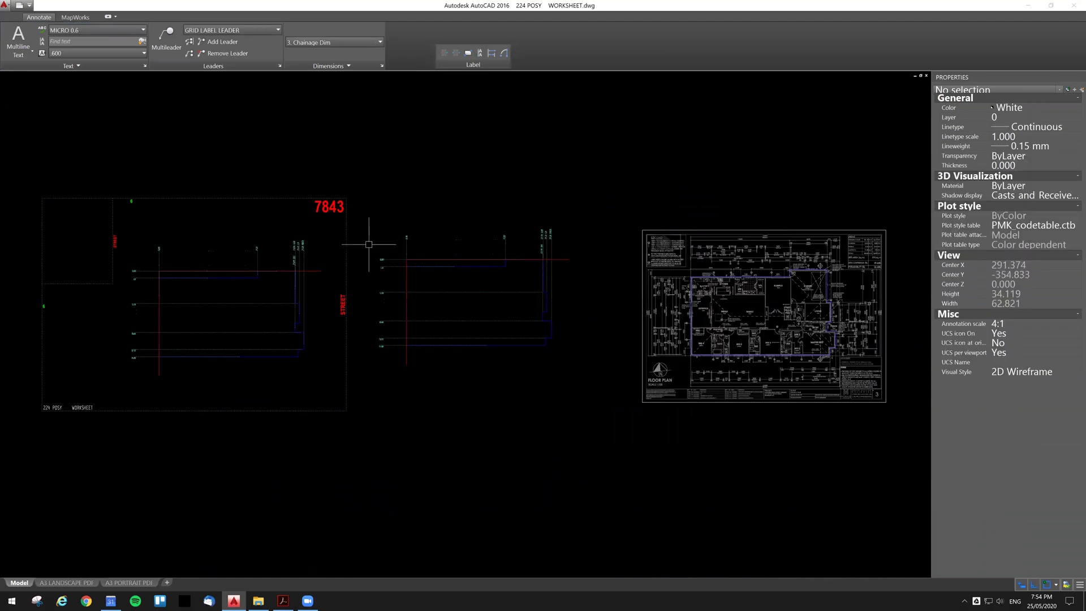
Step: Reselect the 13 level labels and run Text Align on them again
click(370, 243)
click(394, 375)
click(480, 54)
scroll(392, 192, up, 3)
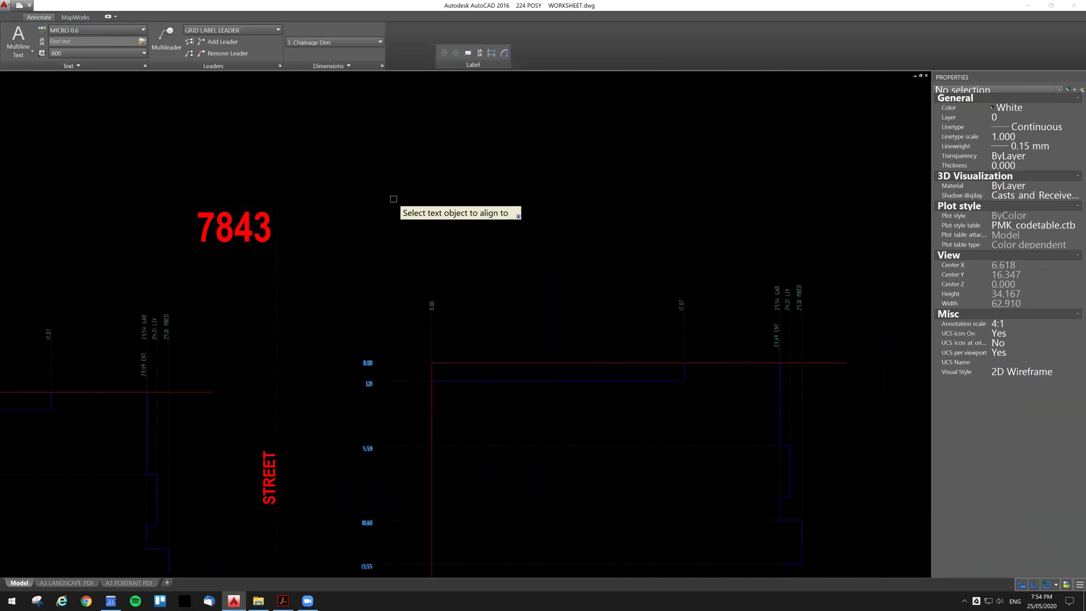
scroll(396, 204, down, 3)
click(599, 385)
click(378, 189)
scroll(395, 262, up, 2)
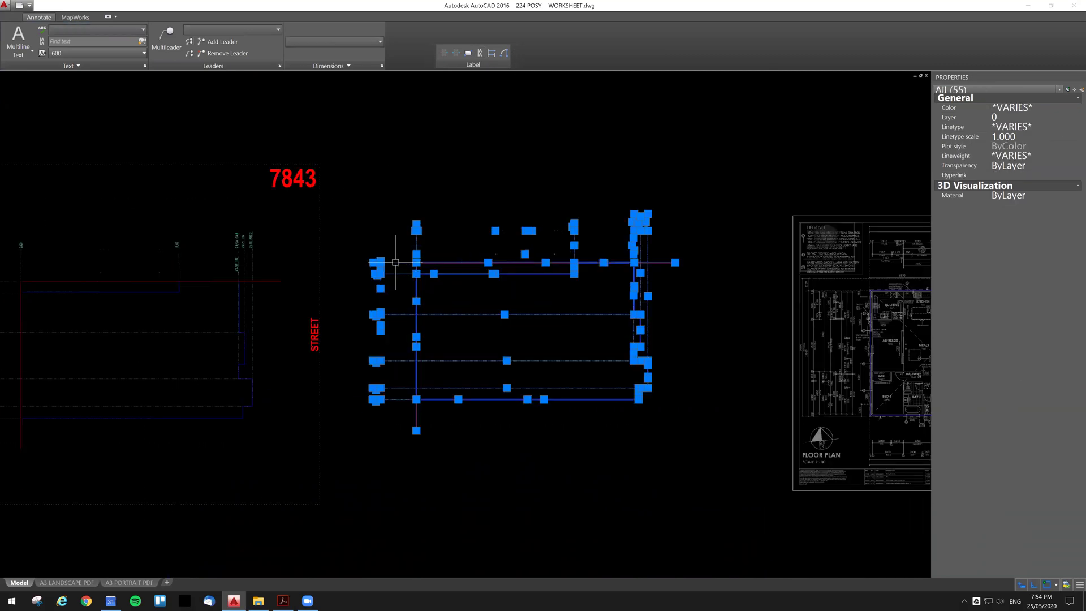
key(Escape)
Step: Select the chainage labels and start Text Align with the Points option
click(358, 239)
click(411, 432)
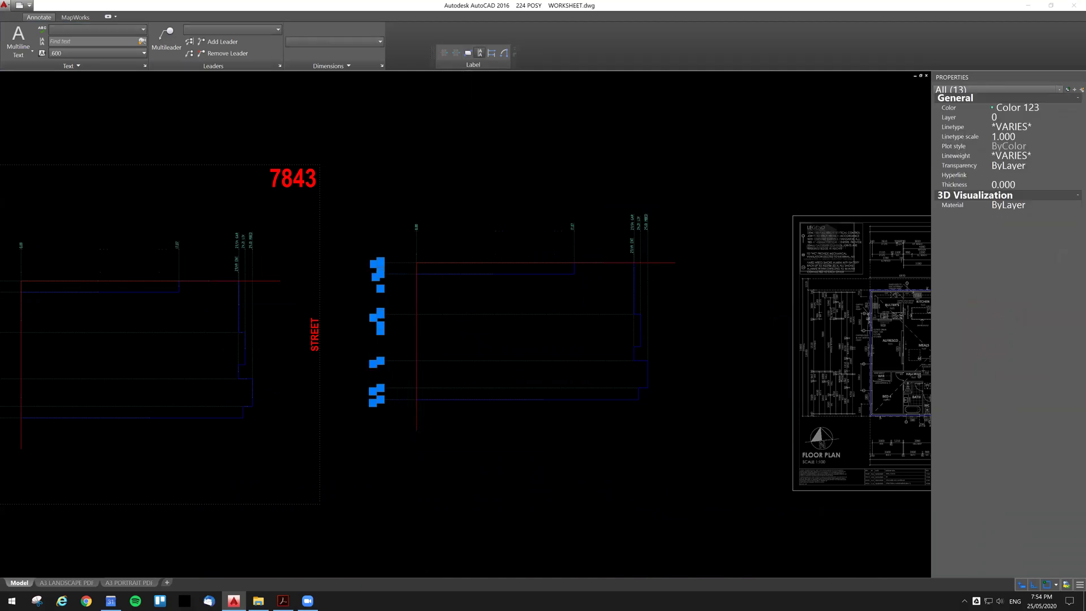
click(480, 52)
scroll(408, 200, up, 2)
text(p)
key(Return)
click(366, 185)
scroll(370, 203, up, 2)
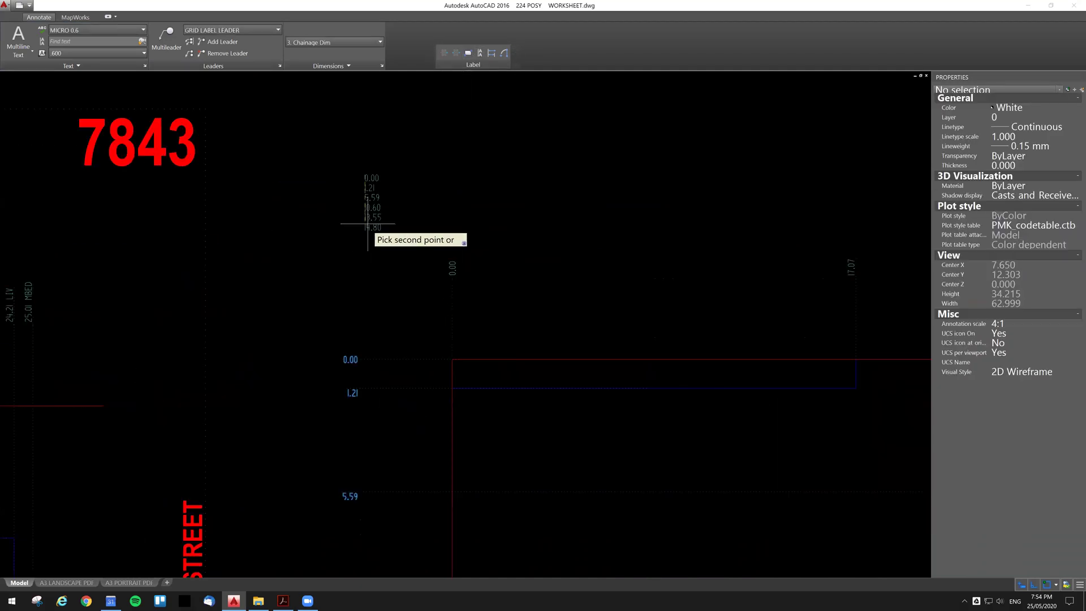
scroll(366, 220, down, 2)
Step: Line the chainage labels up in a row between two picked alignment points
click(398, 236)
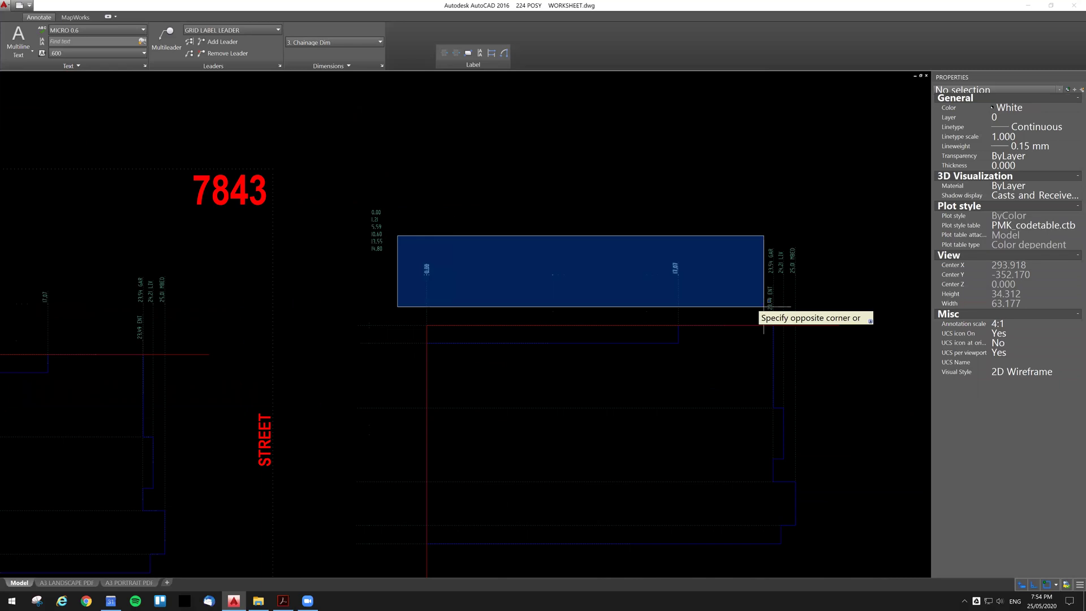
click(830, 316)
key(Return)
key(Down)
key(Return)
scroll(371, 197, up, 2)
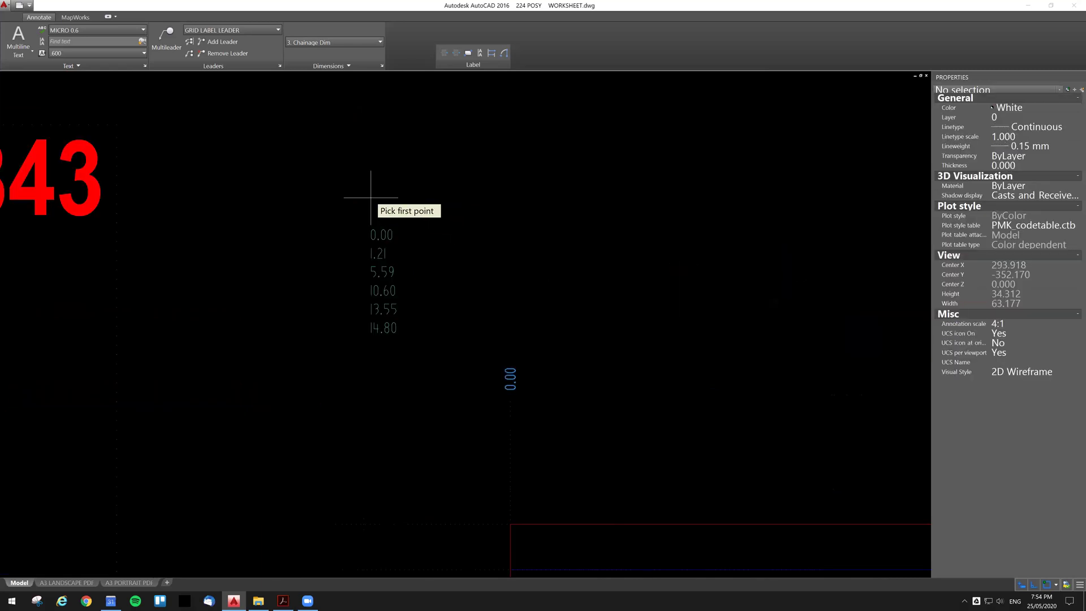
click(378, 214)
click(500, 230)
scroll(500, 229, down, 2)
middle_drag(601, 355, 504, 262)
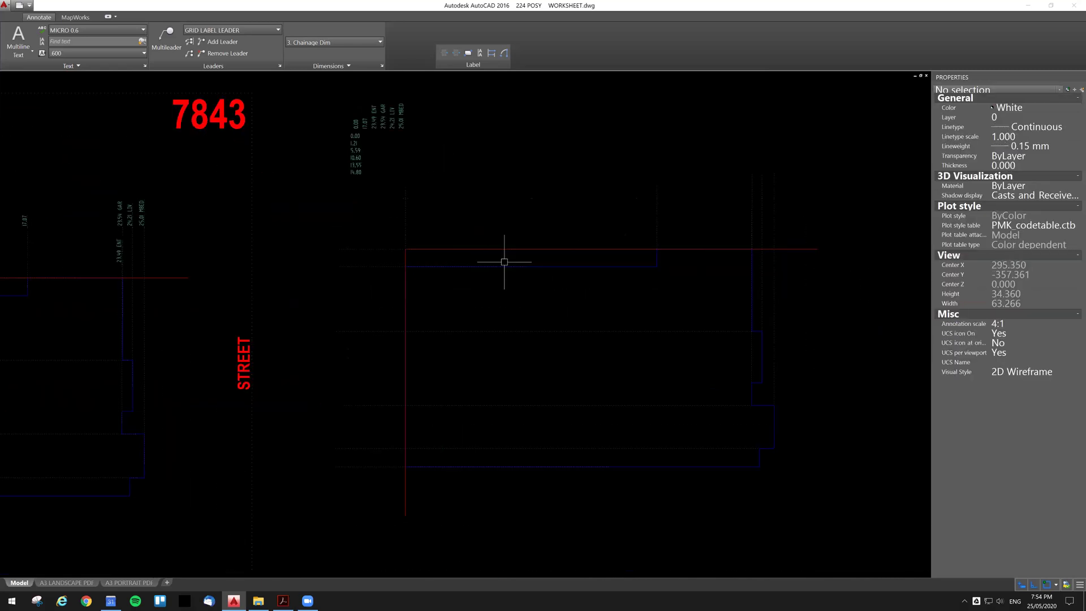
scroll(504, 262, down, 2)
Step: Delete the stray right-hand linework
click(745, 443)
click(358, 192)
key(Delete)
click(507, 250)
Step: Scale the 12 chainage labels by 2.75 from the label corner
click(377, 126)
middle_drag(425, 191, 427, 202)
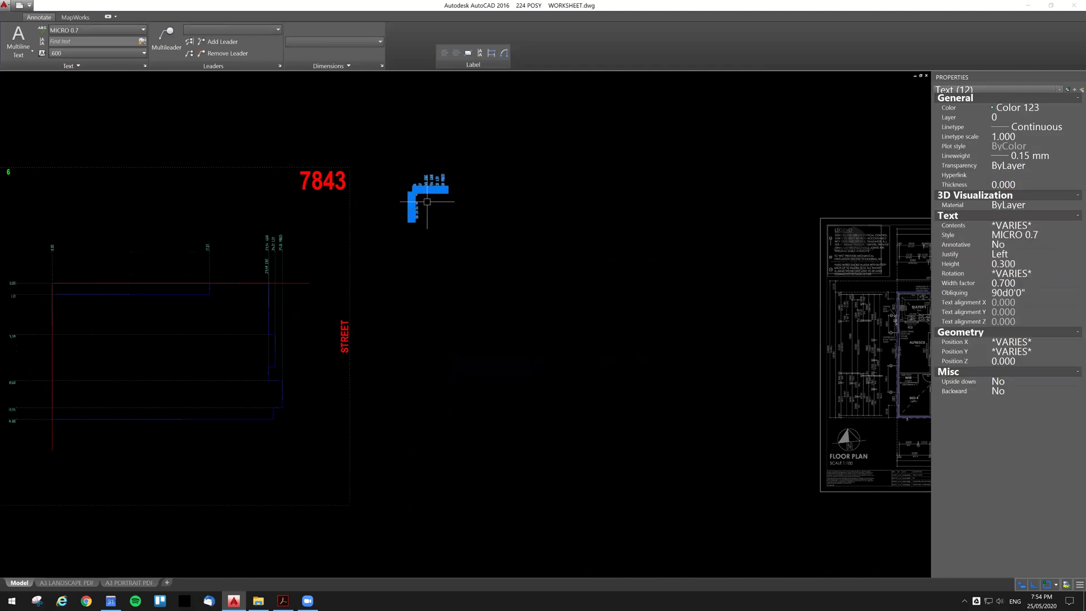
text(sc)
key(Return)
click(427, 200)
text(2.75)
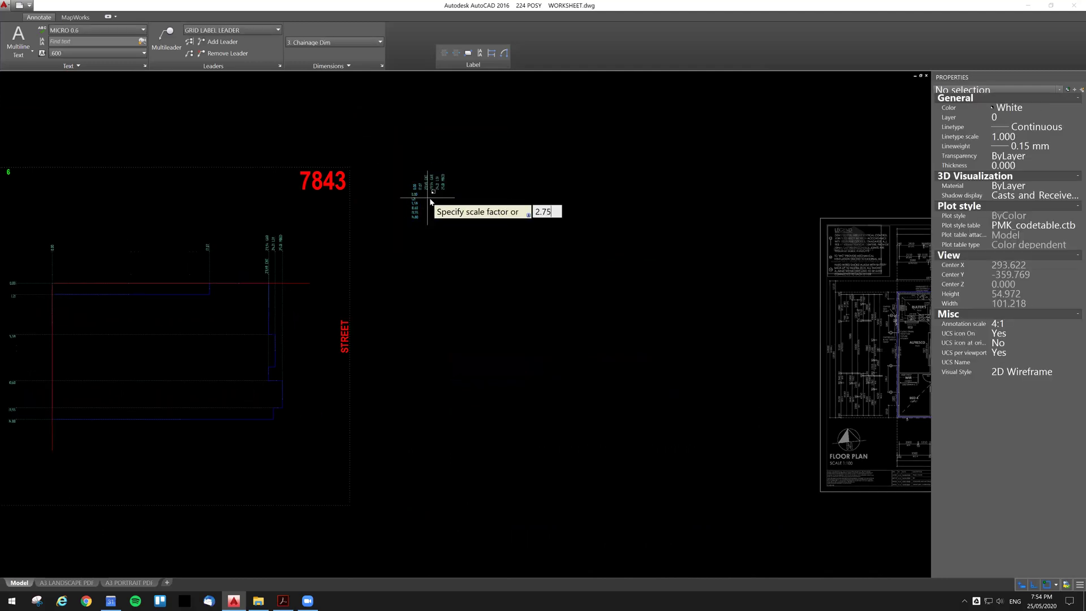
key(Return)
click(553, 323)
Step: Move the enlarged labels to the 224 POSY WORKSHEET frame's top-left corner
click(383, 145)
text(m)
key(Return)
click(431, 192)
middle_drag(5, 226, 413, 246)
scroll(333, 250, up, 2)
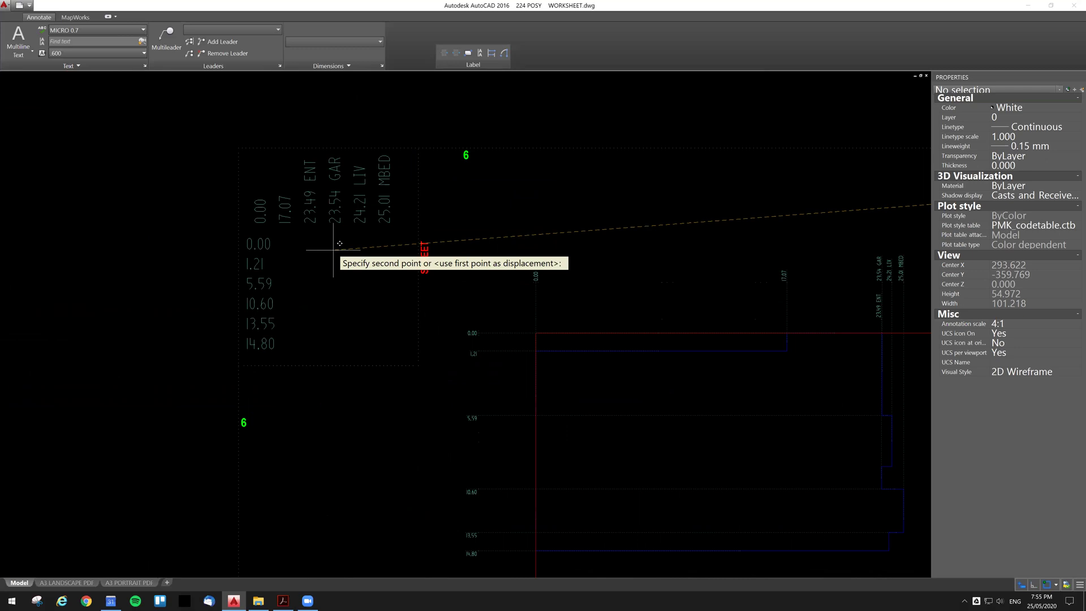
click(347, 244)
scroll(350, 243, down, 5)
scroll(489, 314, up, 3)
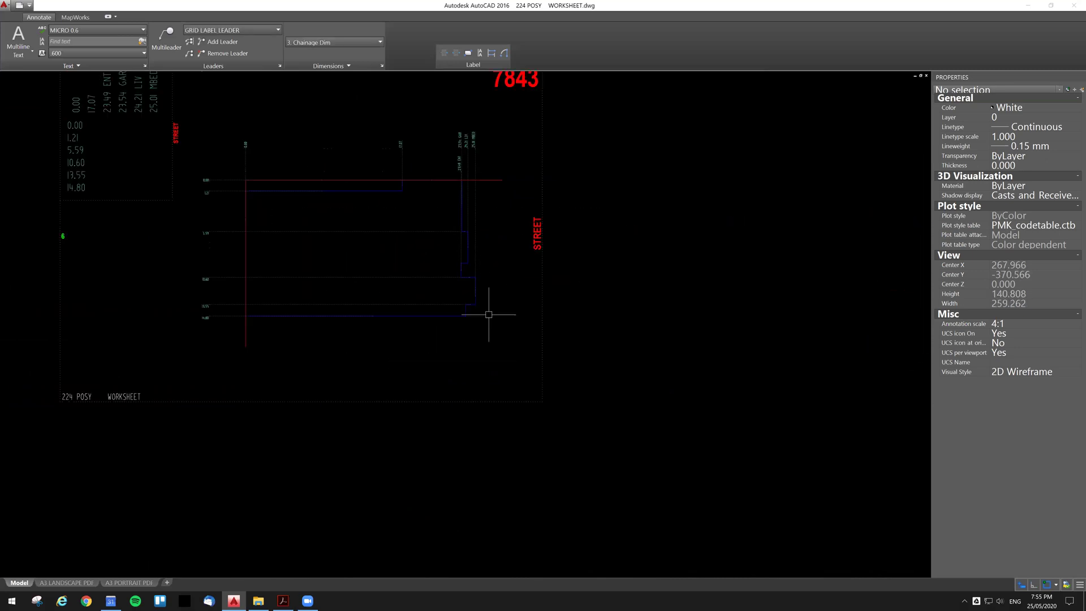
click(436, 315)
Step: Copy the blue house outline and red line into the lot area
click(244, 346)
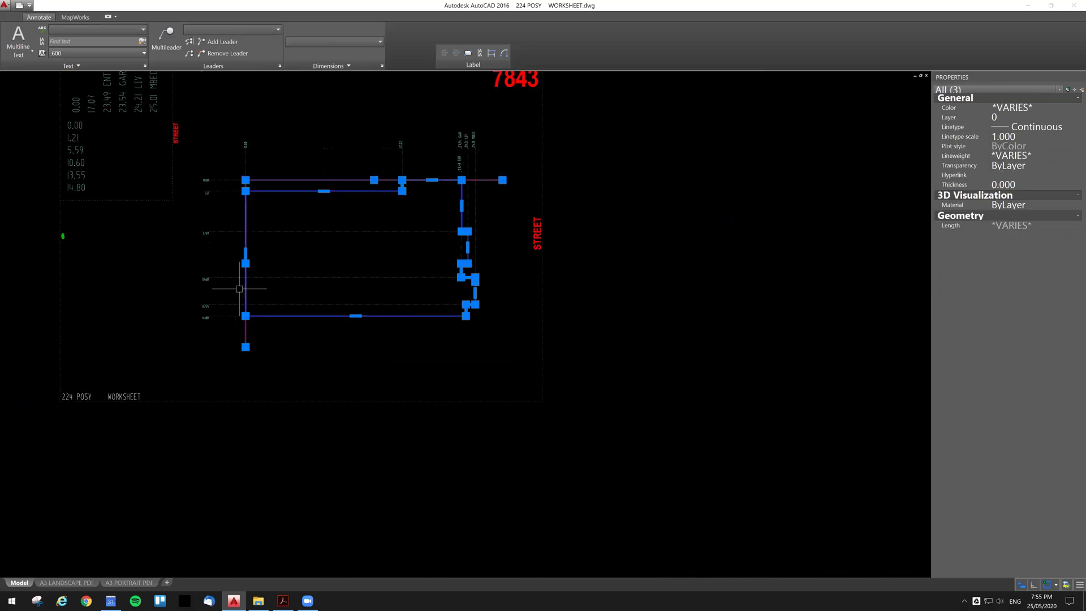
scroll(262, 270, down, 5)
key(ctrl+c)
middle_drag(905, 282, 631, 229)
scroll(497, 205, up, 2)
key(ctrl+v)
click(414, 235)
scroll(511, 181, up, 4)
Step: Duplicate the top and left red lines to form the remaining rectangle sides
click(519, 181)
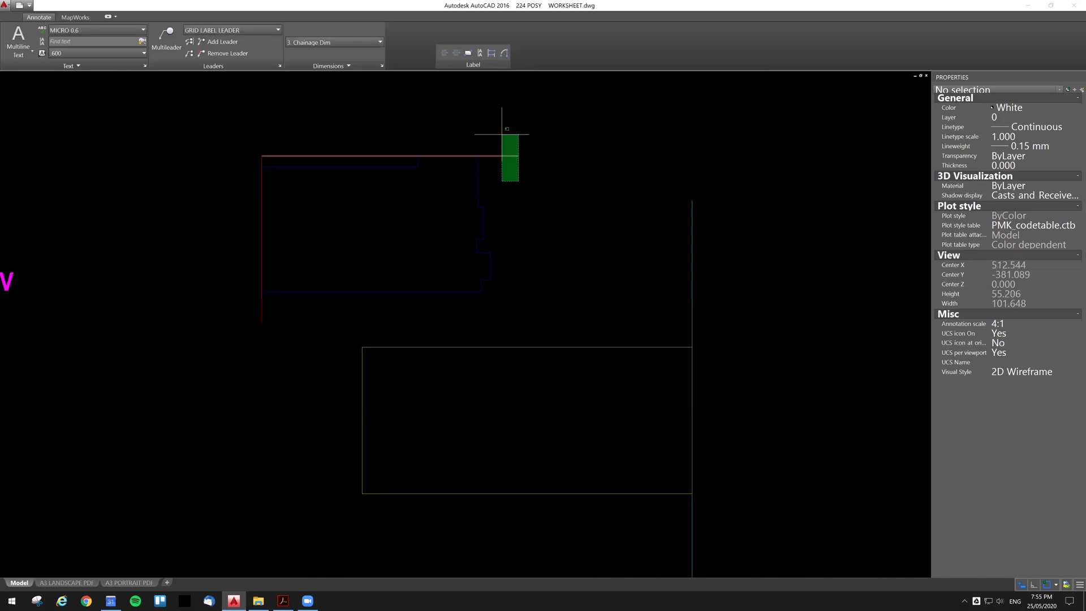
click(502, 134)
key(ctrl+c)
key(ctrl+v)
click(262, 283)
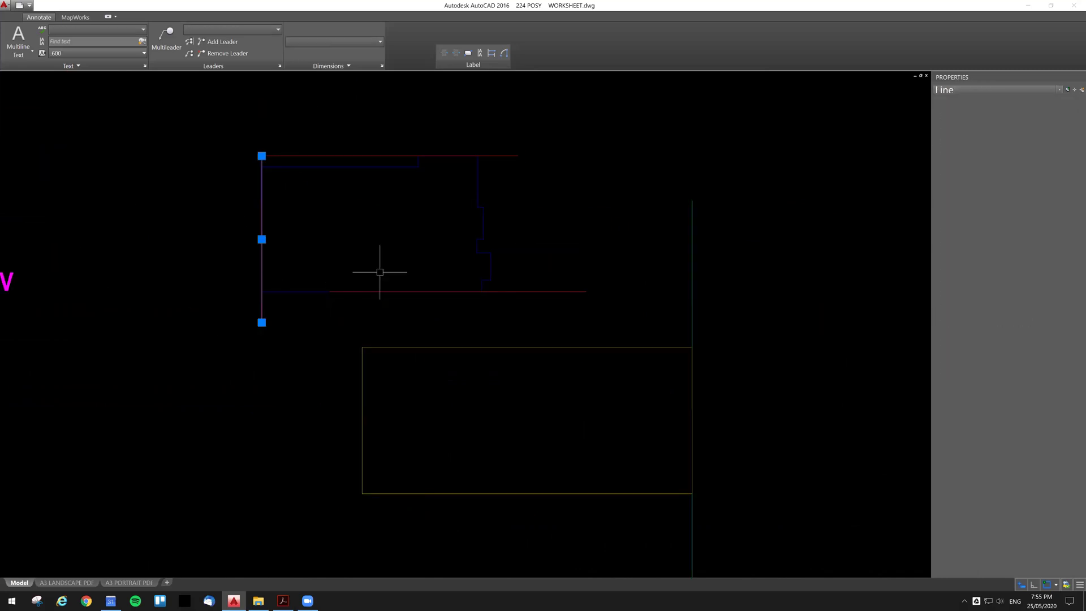
key(ctrl+c)
key(ctrl+v)
click(490, 264)
Step: Fillet the red lines' corners into a closed rectangle around the outline
text(f)
key(space)
click(478, 156)
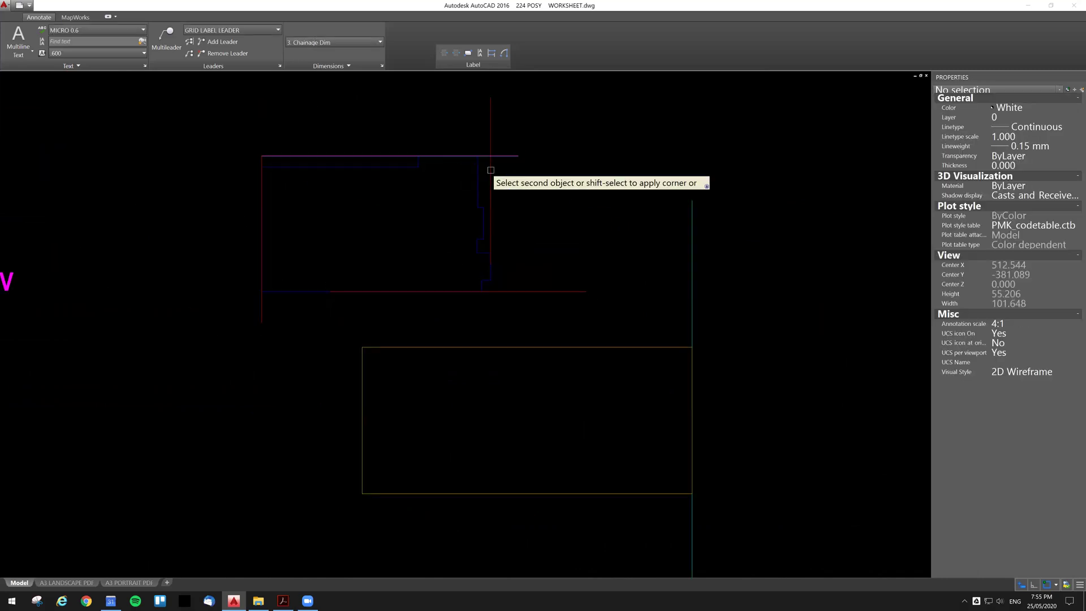
click(491, 170)
click(490, 286)
click(452, 291)
click(451, 290)
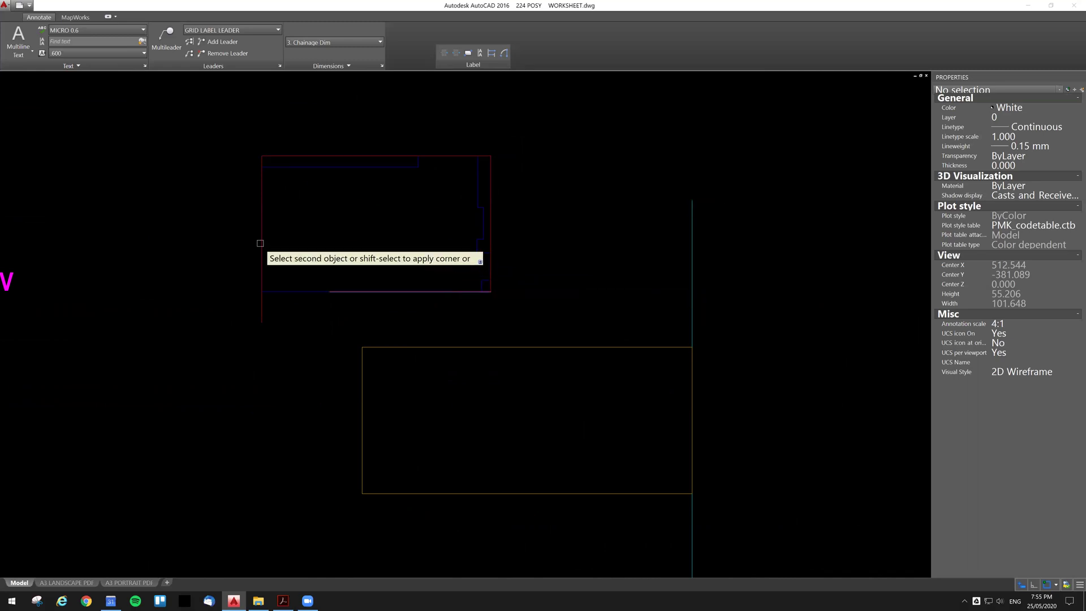
click(261, 243)
Step: Group the outline with its red rectangle and move it inside the yellow lot
click(544, 310)
click(167, 102)
middle_drag(293, 220, 274, 202)
text(g)
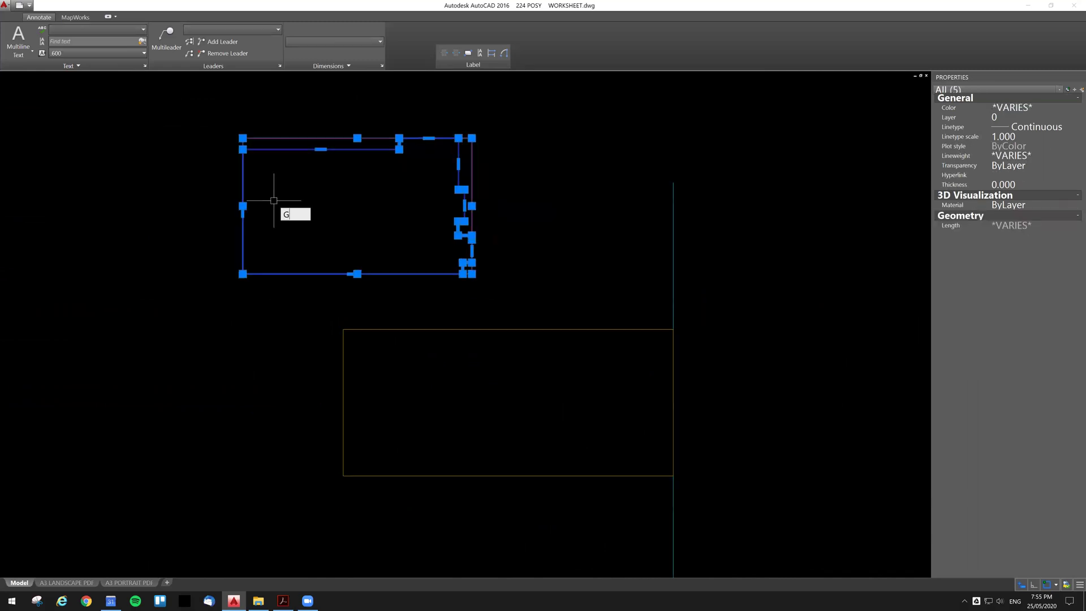
middle_drag(369, 238, 292, 171)
text(m)
click(294, 148)
click(464, 350)
Step: Offset the top lot boundary inward by .05 and the right boundary by 6.15
text(o)
middle_drag(469, 330, 457, 274)
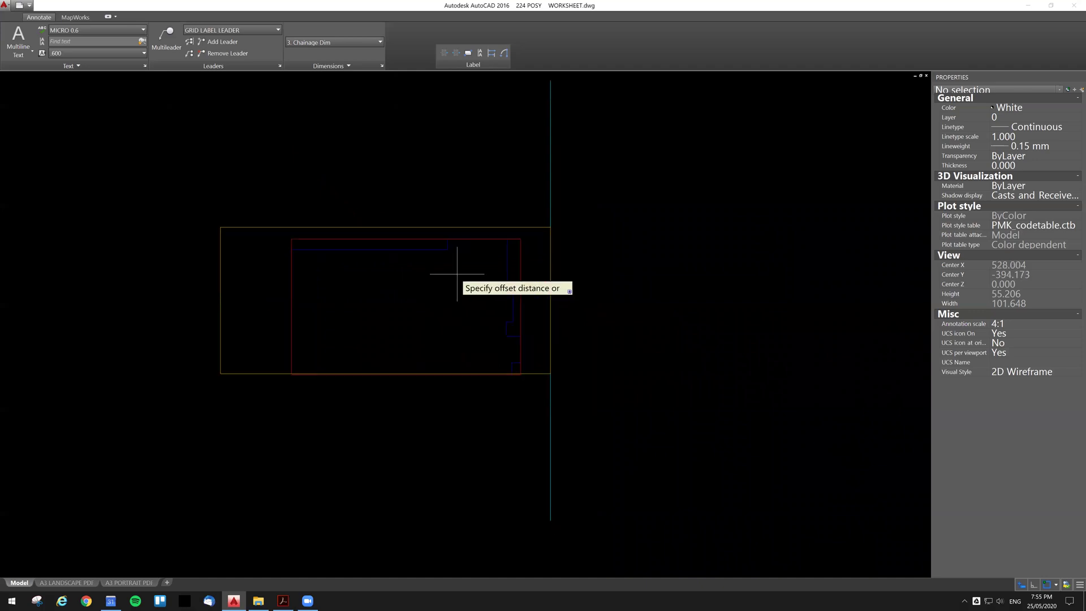
text(.05)
click(534, 228)
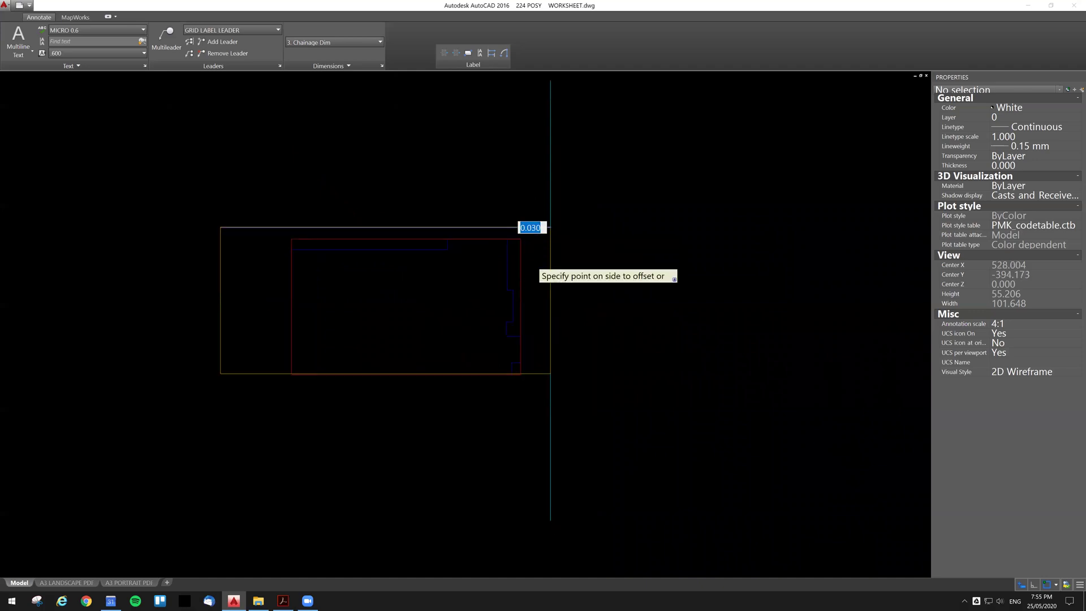
click(531, 262)
scroll(533, 223, up, 2)
text(6.15)
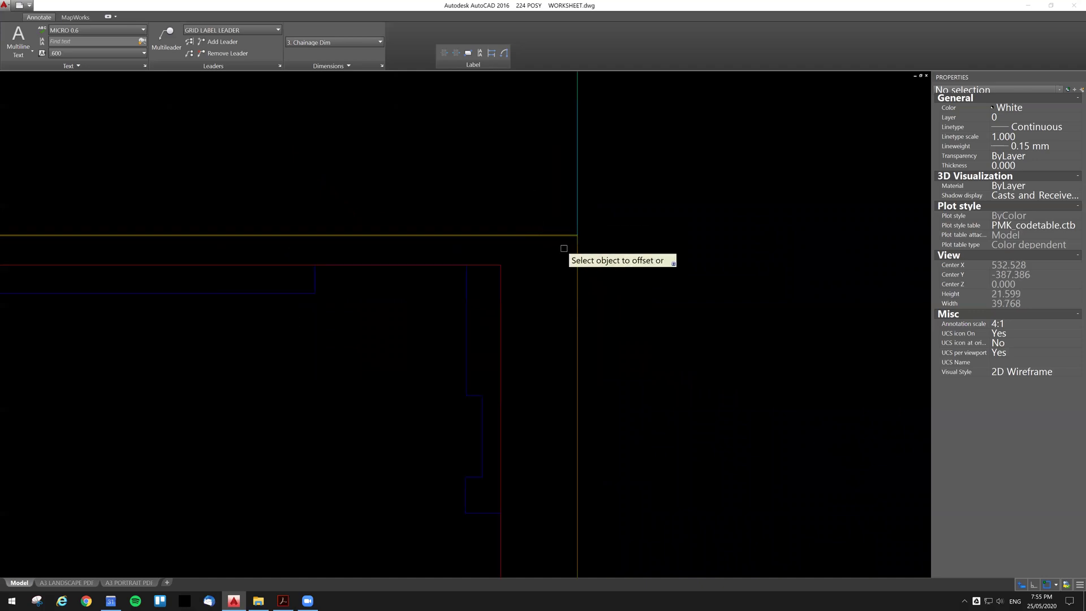
click(577, 251)
click(515, 259)
key(space)
Step: Move the grouped outline's corner onto the offset lines' intersection
click(466, 269)
text(m)
click(466, 264)
scroll(439, 241, up, 5)
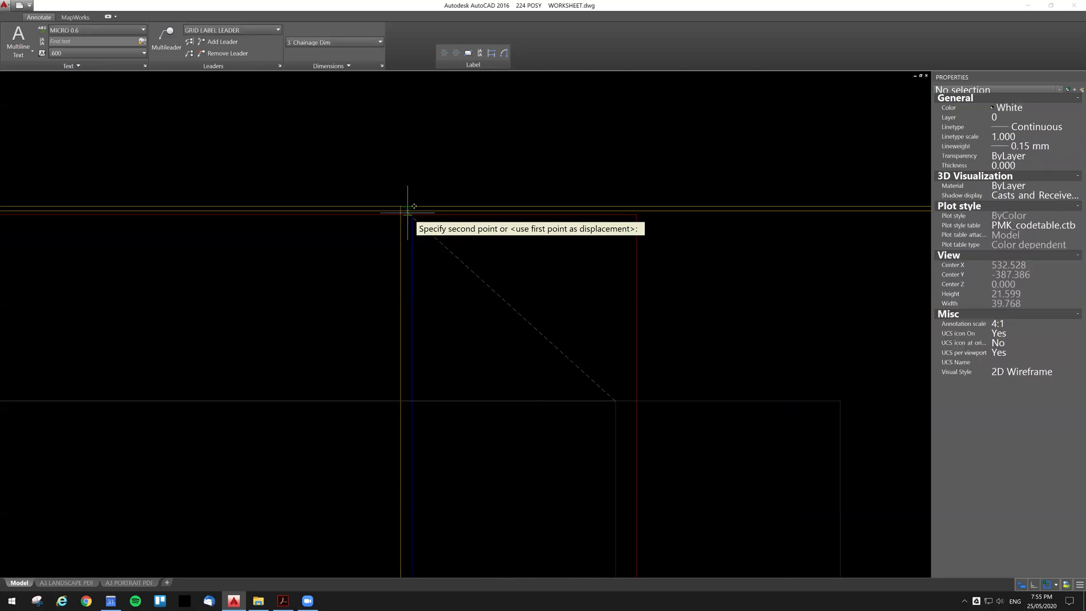
click(401, 212)
scroll(401, 210, up, 3)
click(400, 208)
scroll(418, 215, down, 4)
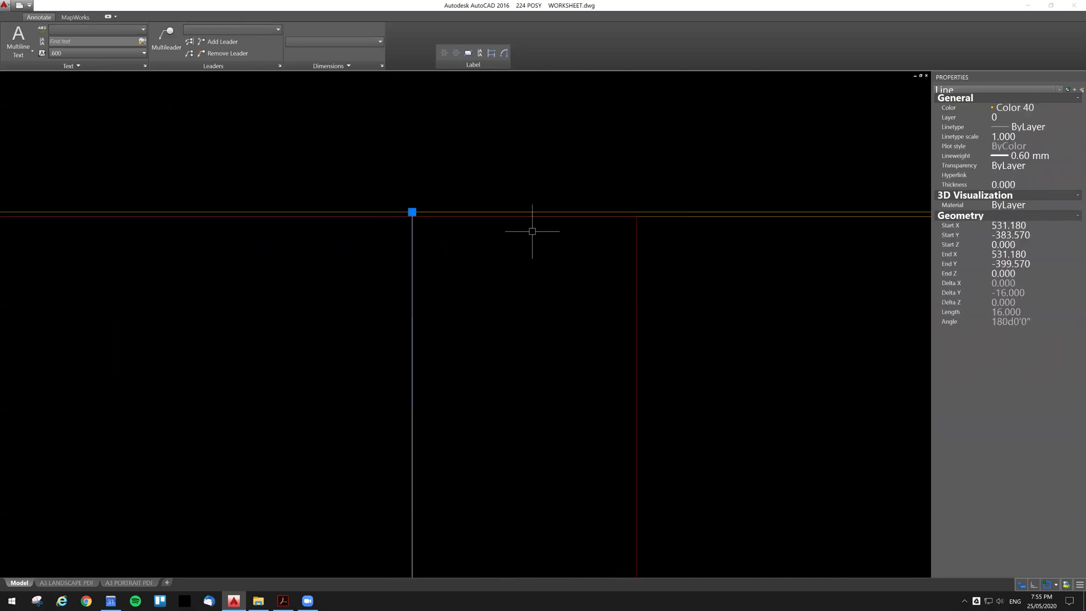
key(Escape)
scroll(673, 215, down, 4)
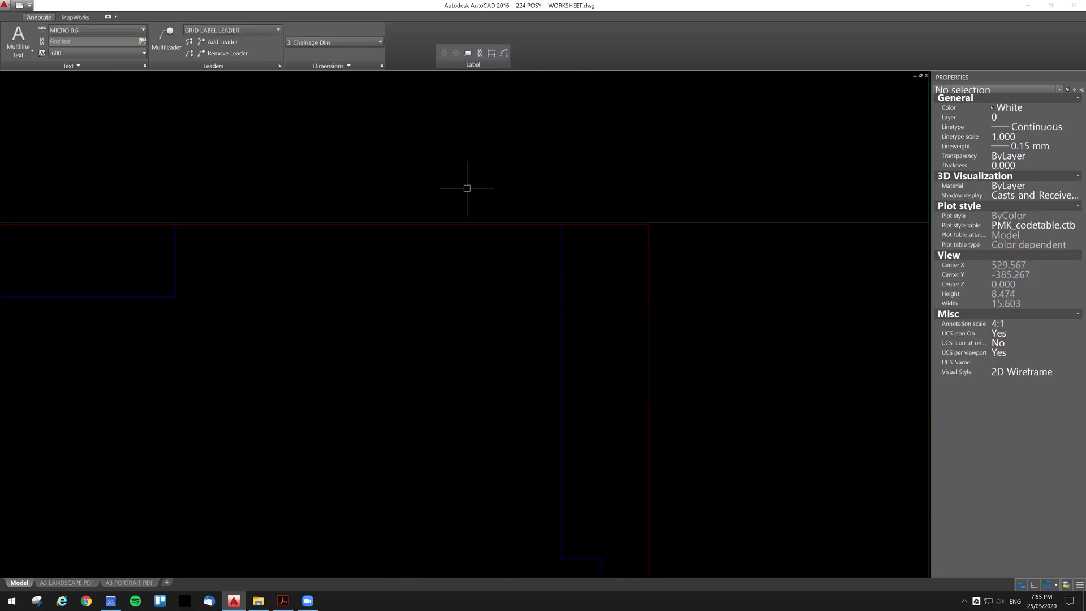
Step: Make '4. Similar to plans' the current dimension style and dimension the 30 setback gap
click(338, 45)
click(380, 116)
text(dal)
key(space)
scroll(430, 225, up, 3)
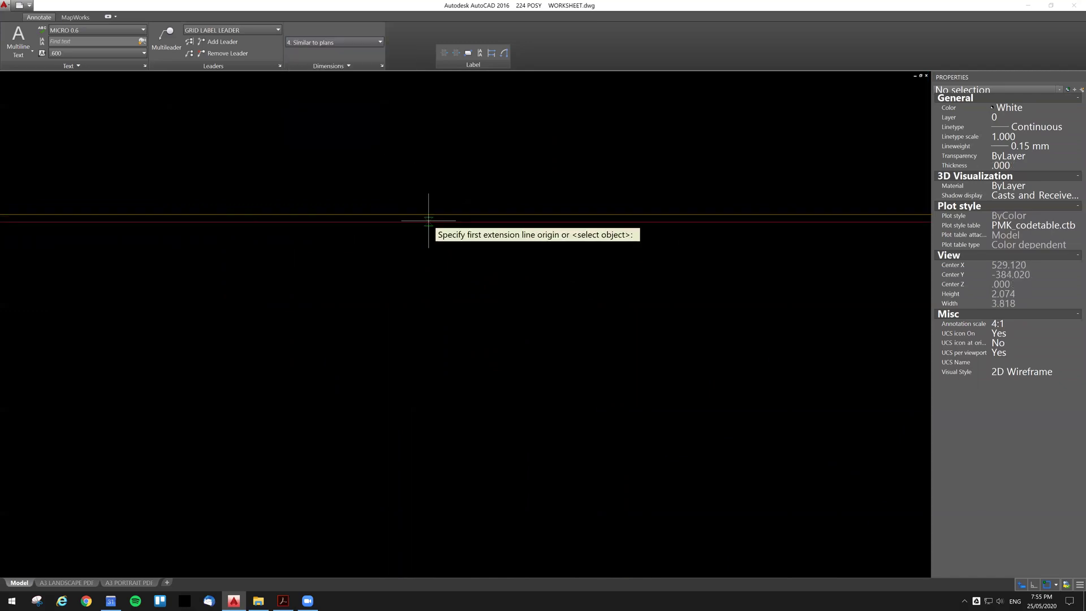
click(429, 221)
click(429, 215)
click(334, 232)
scroll(478, 251, down, 4)
Step: Add a linear dimension of 640 between the blue outline and the lot boundary
key(space)
click(553, 274)
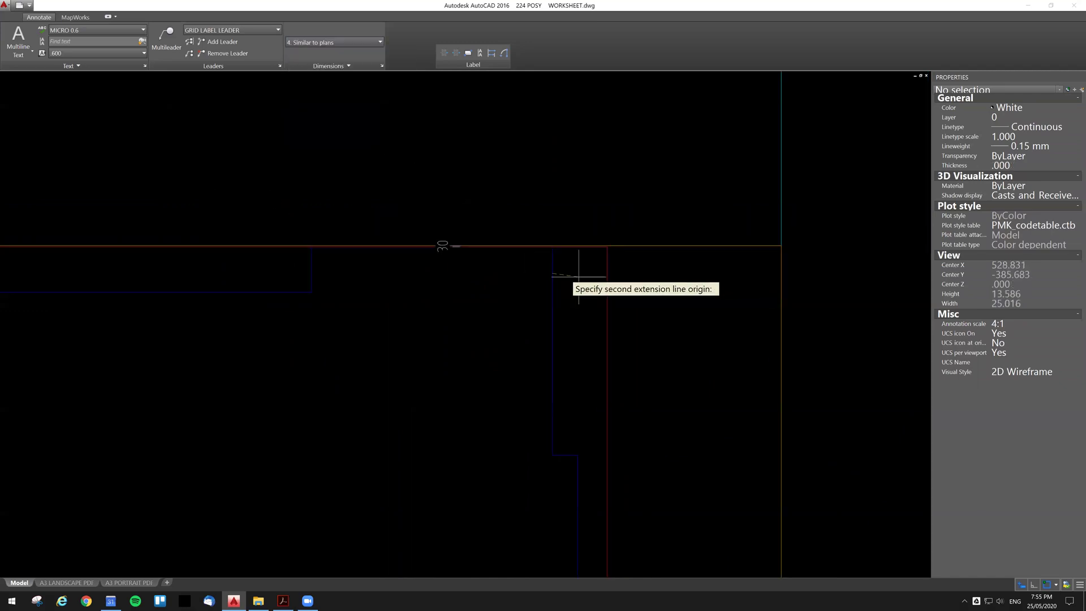
click(781, 277)
key(Escape)
key(space)
click(552, 280)
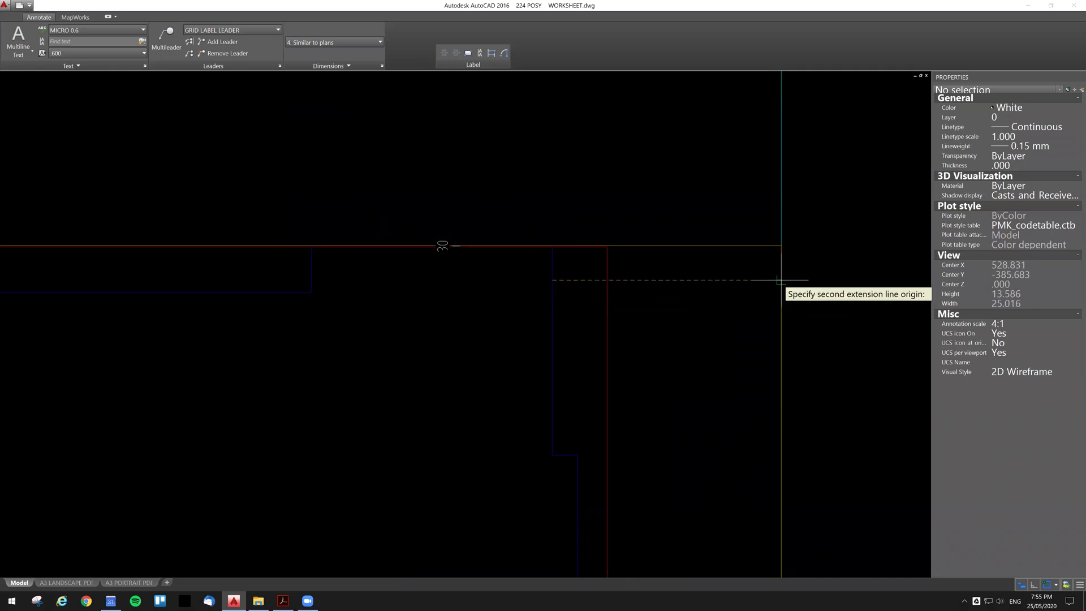
click(779, 280)
click(781, 310)
scroll(610, 478, down, 4)
Step: Dimension the 1170 bottom setback and the 6320 left setback to the lot boundary
key(Return)
click(574, 405)
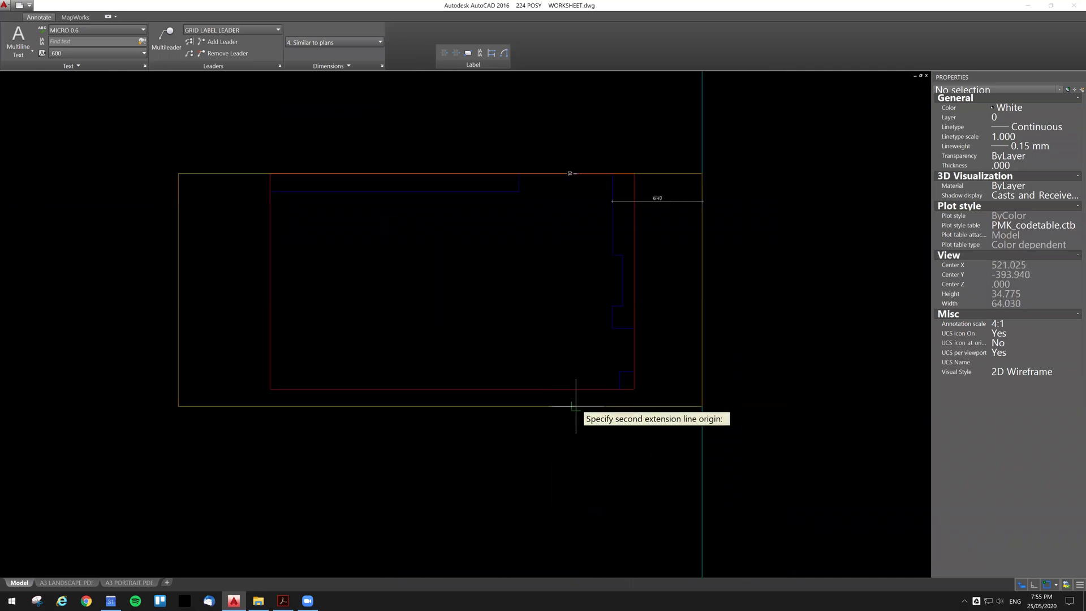
click(576, 406)
click(544, 413)
key(space)
click(269, 320)
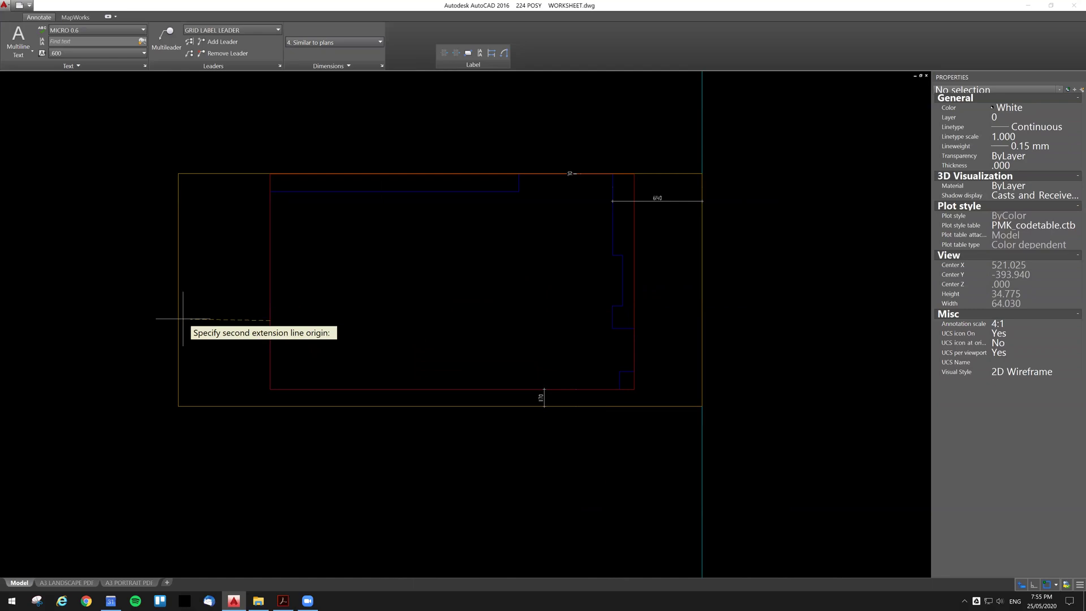
click(181, 319)
click(209, 295)
scroll(209, 295, up, 2)
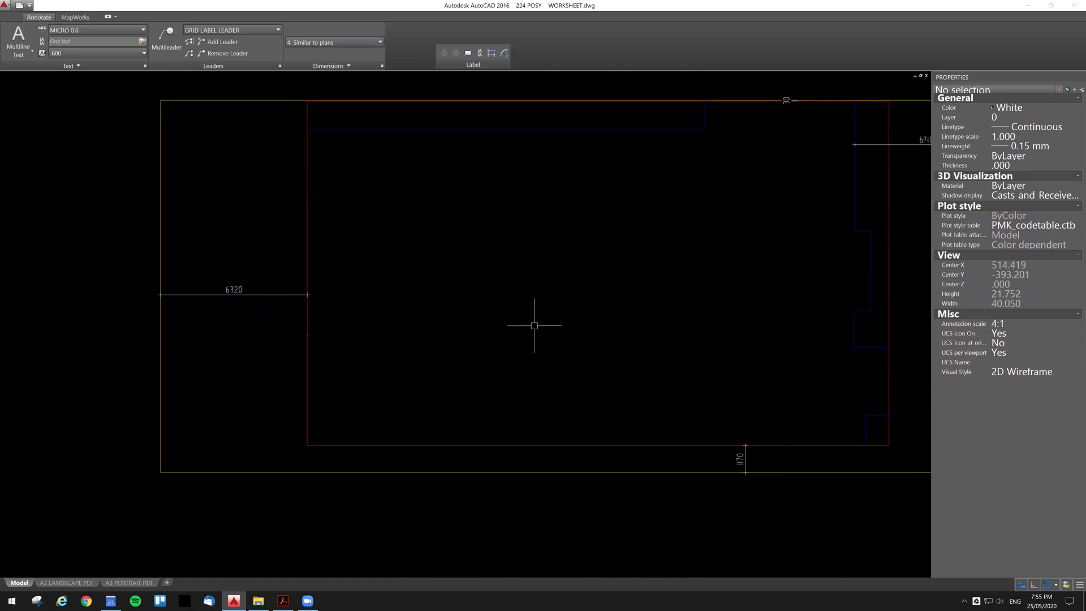
Step: Duplicate the whole setout drawing and place the copy to the right of the original
scroll(478, 309, down, 9)
click(665, 438)
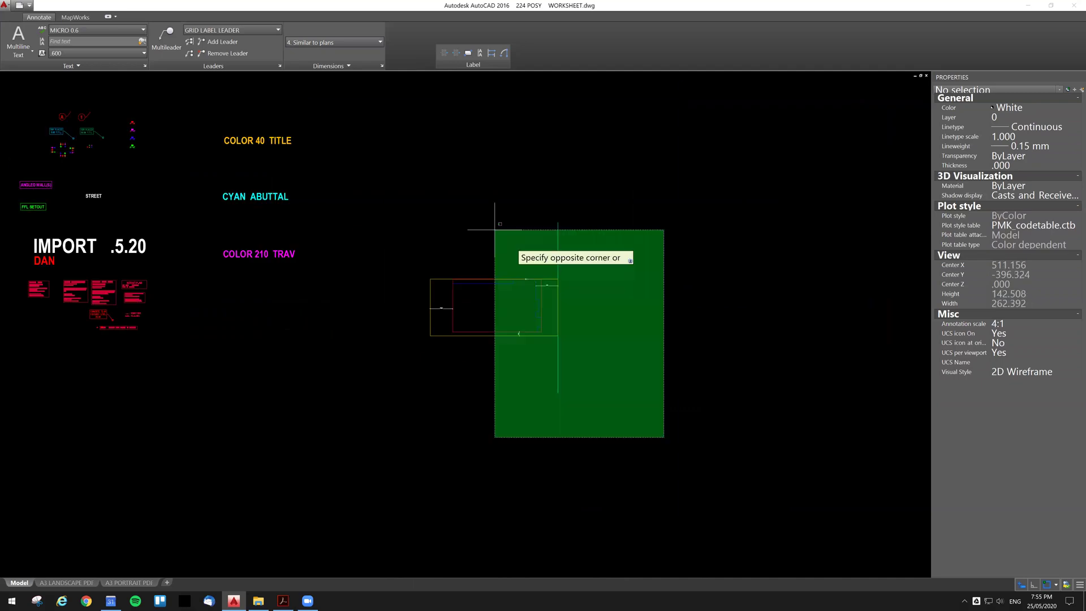
click(359, 151)
key(m)
key(Return)
key(Escape)
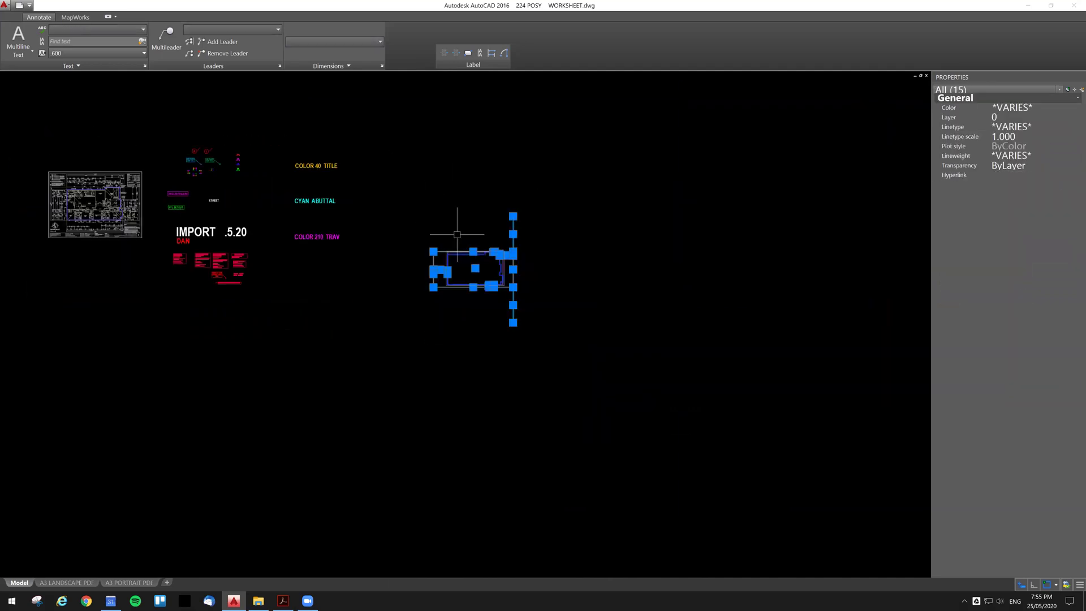
key(ctrl+c)
key(ctrl+v)
middle_drag(700, 338, 454, 319)
click(451, 314)
click(365, 159)
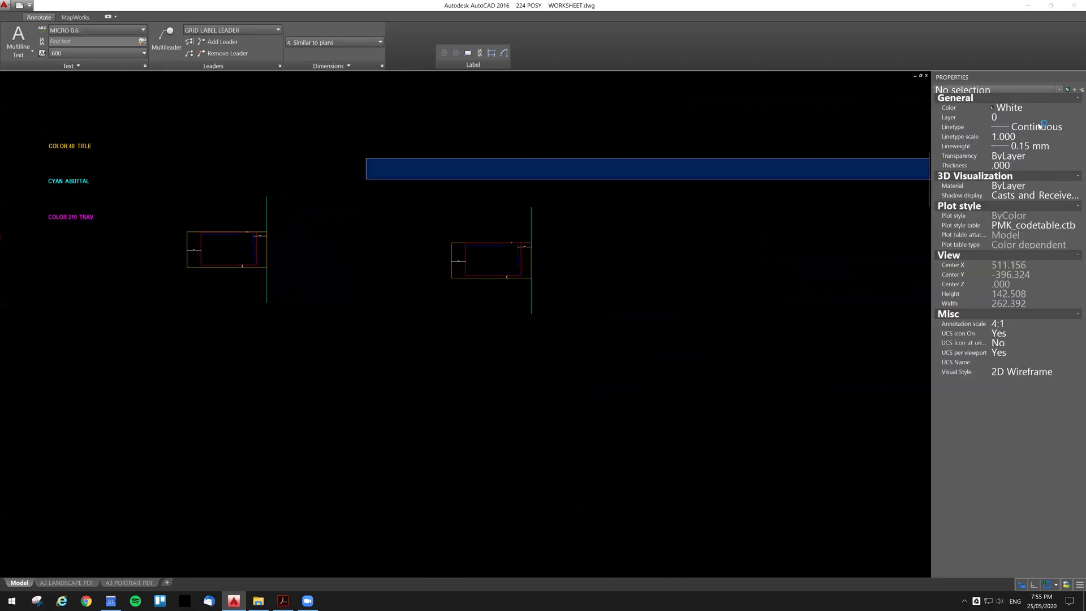
click(741, 361)
key(Escape)
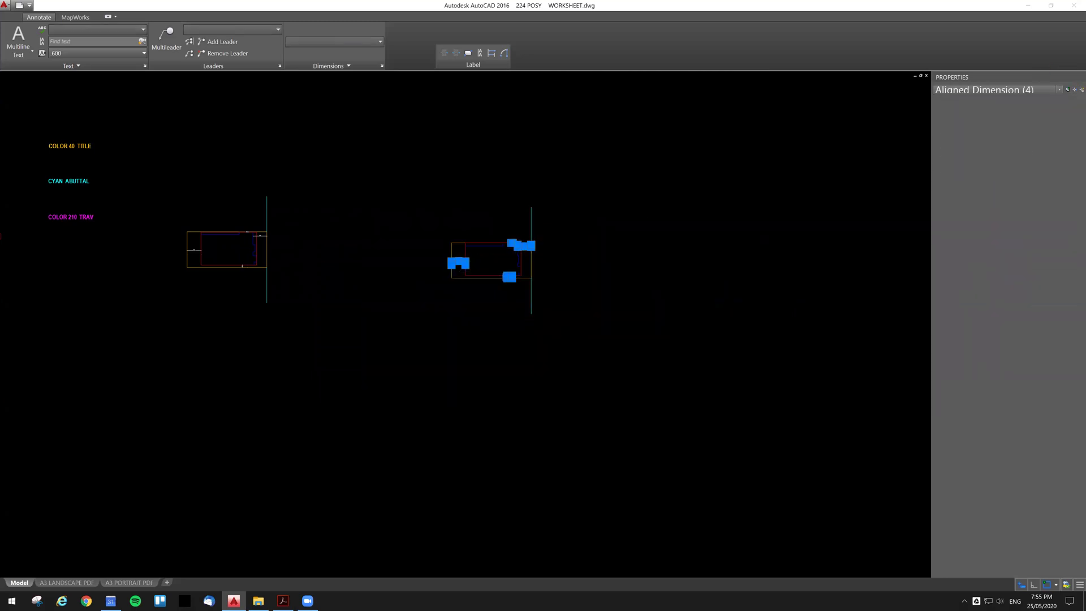
Step: Draw a rectangle frame around the right-hand house copy
click(468, 53)
click(386, 164)
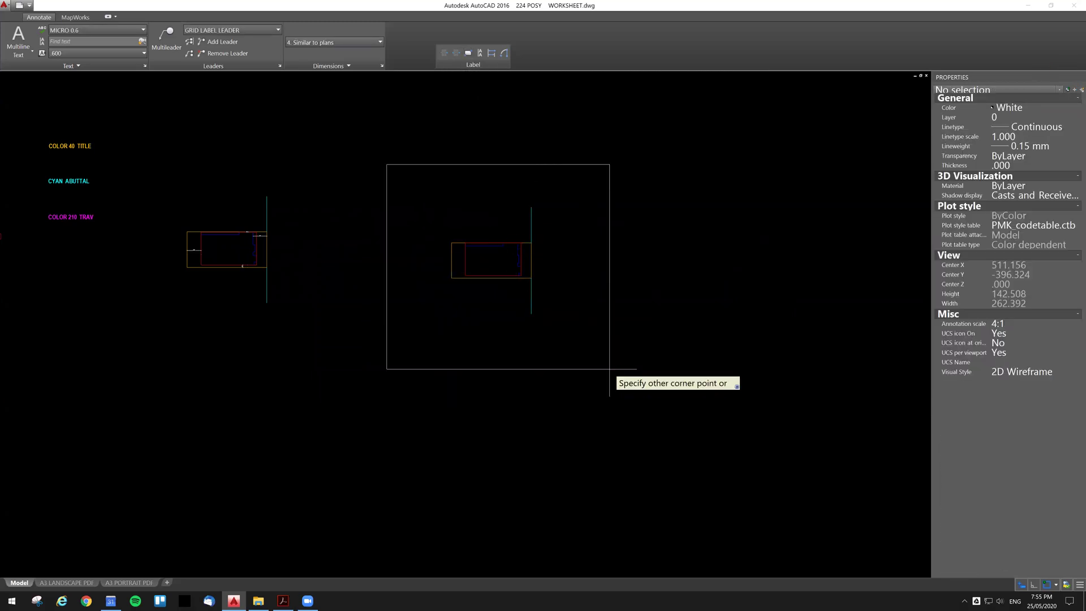
click(605, 375)
middle_drag(351, 259, 520, 263)
Step: Copy the IMPORT title texts into the new frame's top-left corner
click(264, 210)
click(93, 228)
key(ctrl+c)
key(ctrl+v)
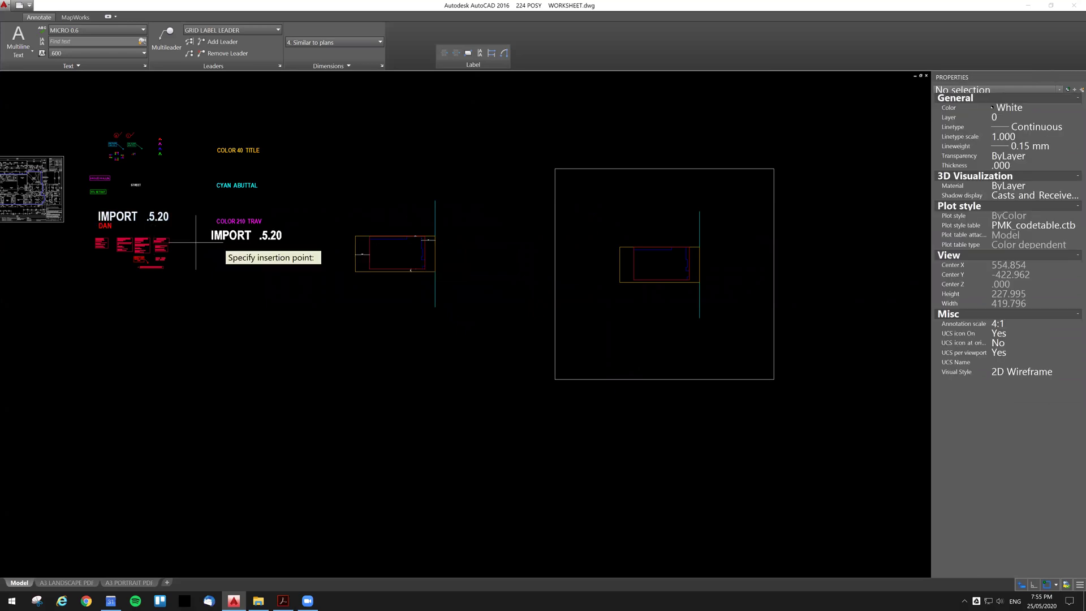
key(Escape)
click(212, 207)
click(90, 227)
key(ctrl+c)
key(ctrl+v)
scroll(619, 177, up, 6)
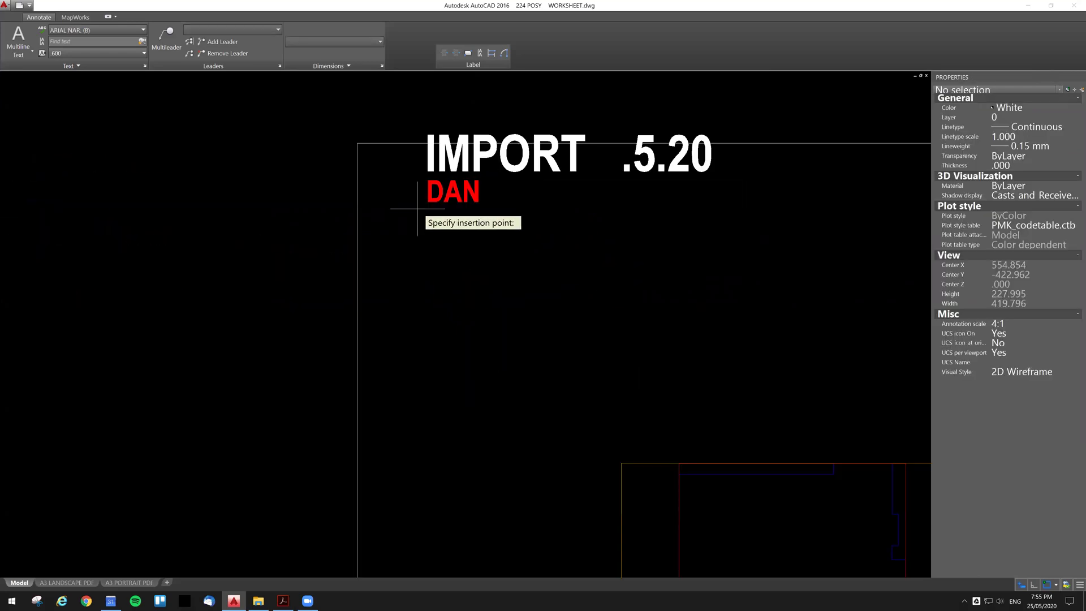
click(369, 231)
Step: Replace the drafter's initials and set the title date to IMPORT 25.5.20
double_click(399, 220)
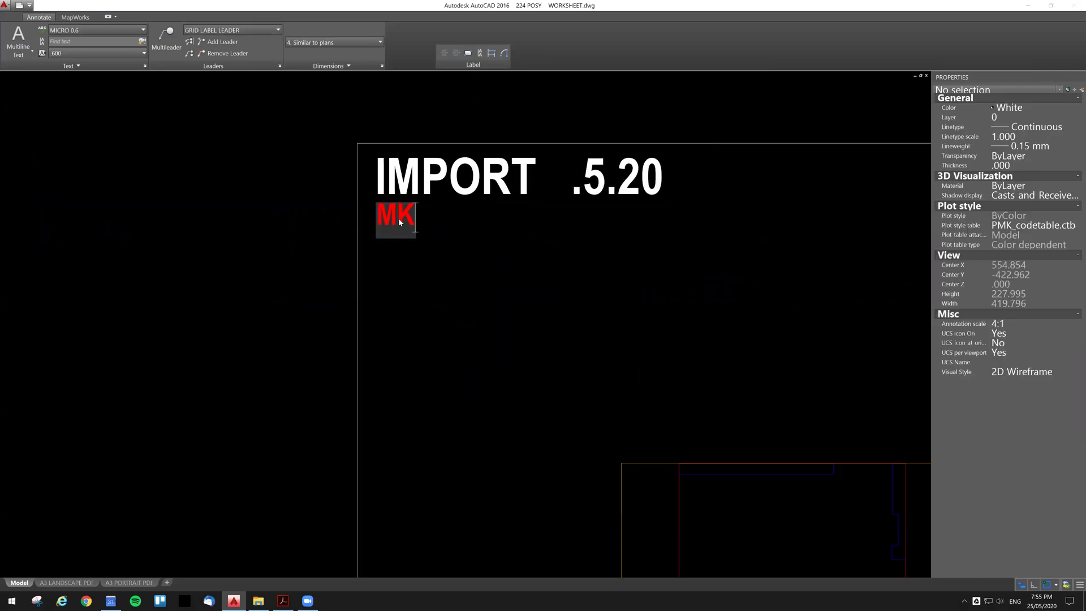
text(MK)
key(Return)
double_click(597, 175)
click(574, 180)
text(25)
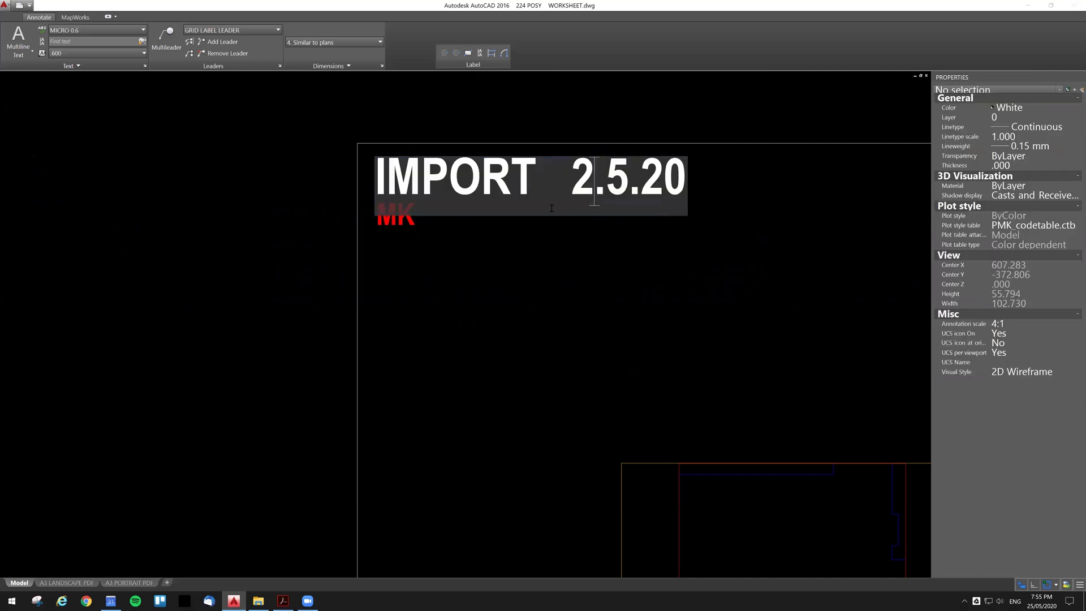
key(Return)
scroll(535, 220, down, 6)
Step: Copy the framed IMPORT panel and place the copy beside the original
middle_drag(521, 260, 322, 214)
click(634, 429)
click(273, 156)
key(ctrl+c)
key(ctrl+v)
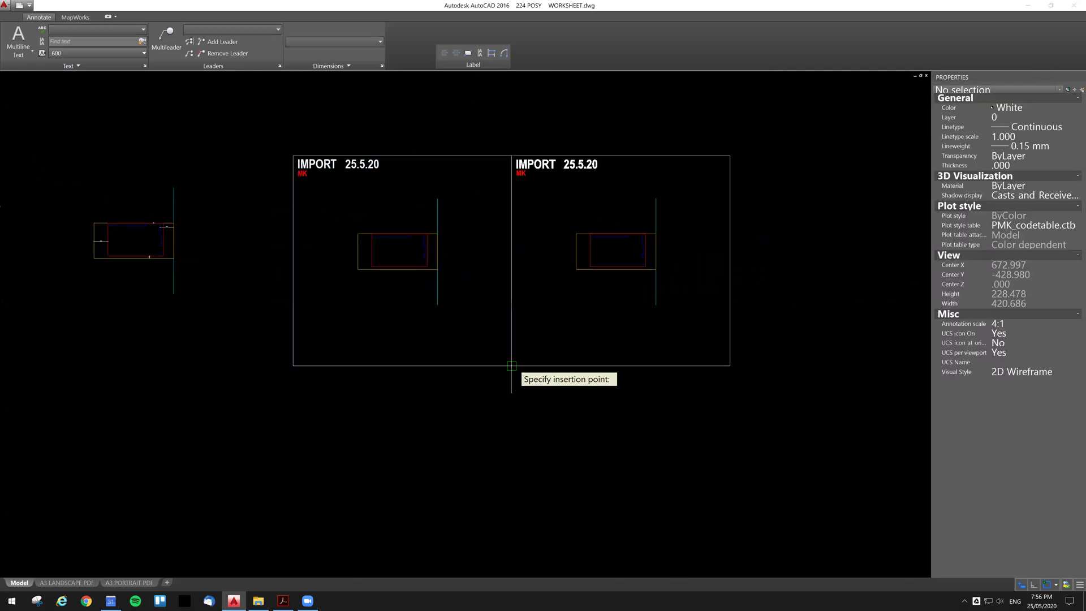
click(511, 366)
middle_drag(529, 208, 470, 233)
scroll(500, 182, up, 4)
Step: Retitle the copied panel's heading from IMPORT to EXPORT
click(417, 195)
double_click(416, 198)
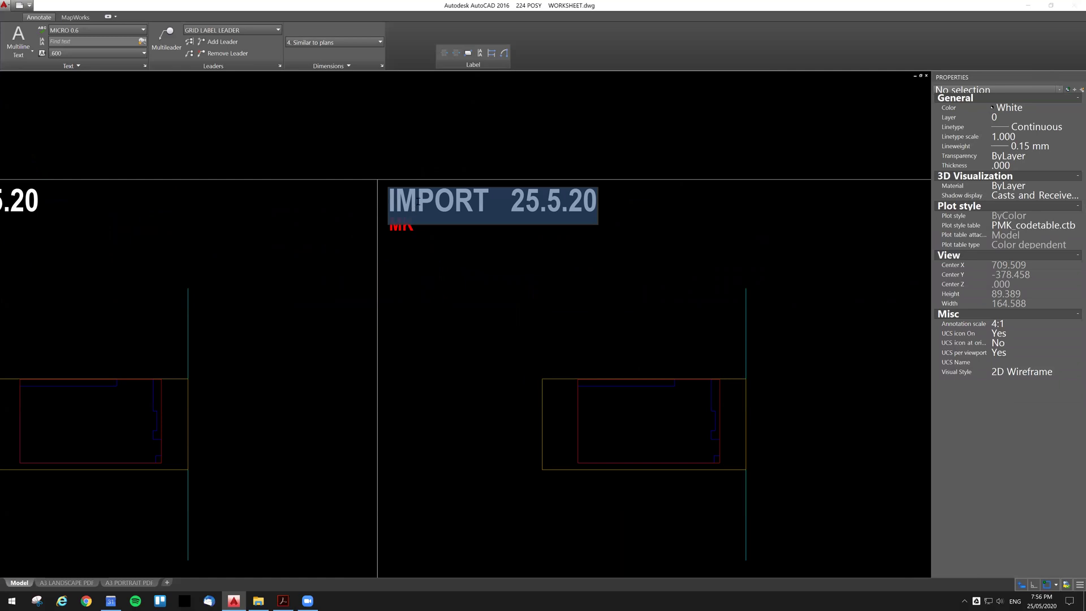
drag(418, 200, 371, 205)
text(EX)
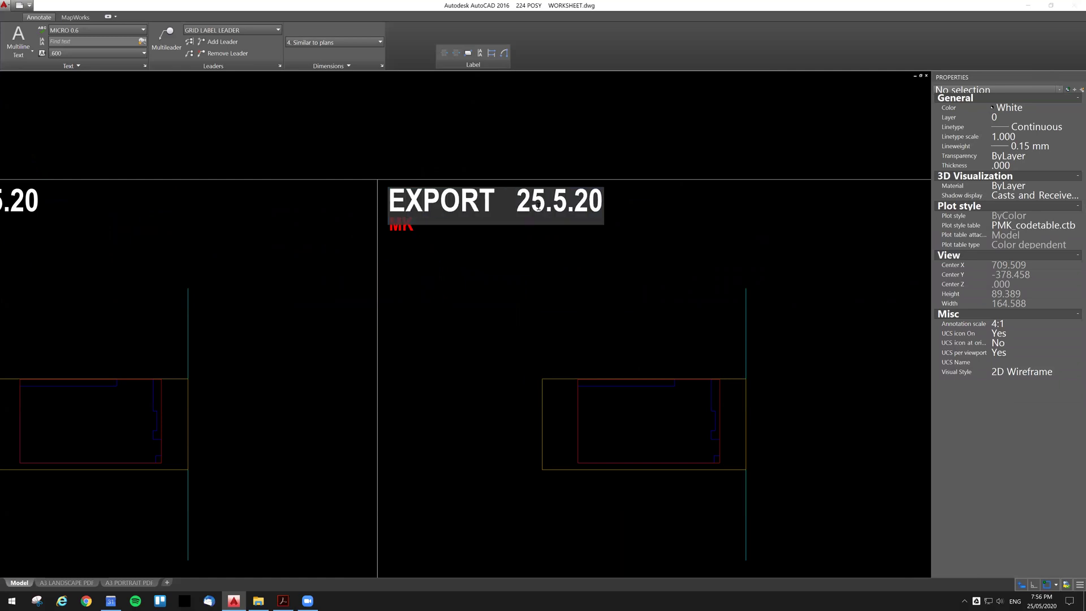
Step: Copy the EXPORT frame and place the new frame alongside the EXPORT panel
click(573, 340)
click(620, 385)
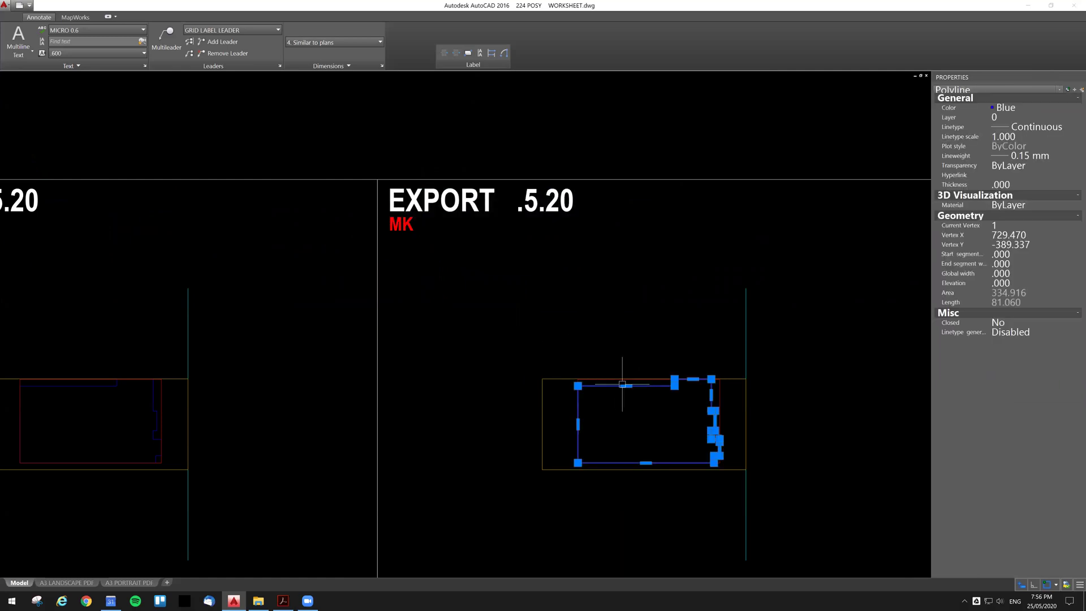
scroll(621, 383, down, 4)
middle_drag(621, 383, 221, 270)
key(ctrl+c)
key(ctrl+v)
click(328, 320)
key(ctrl+c)
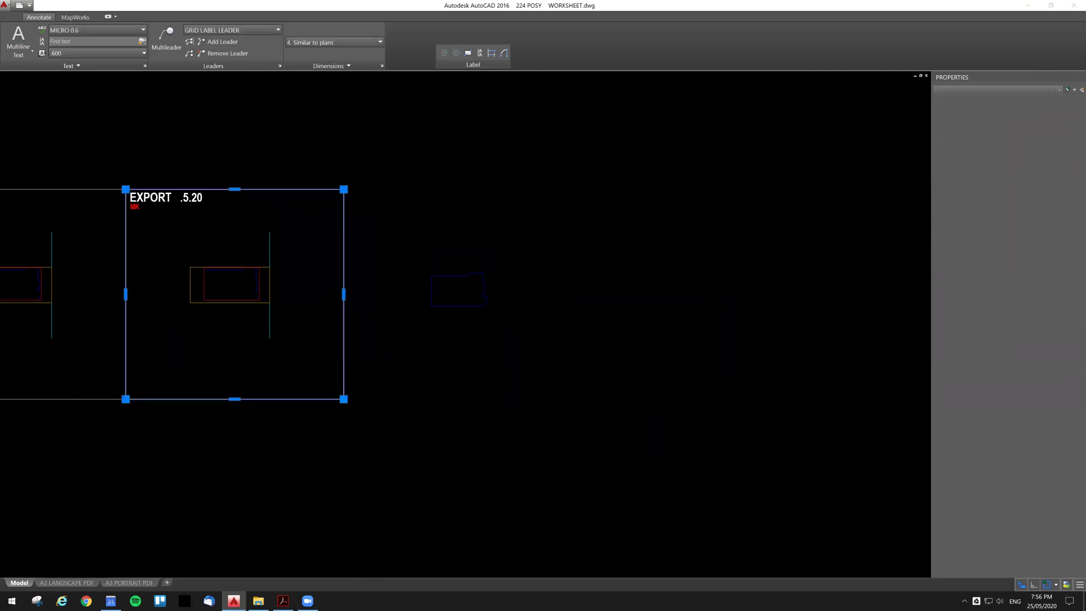
key(ctrl+v)
click(343, 399)
Step: Explode the blue outline in the new frame and pick the frame edges as extend boundaries
click(538, 364)
click(397, 224)
scroll(458, 281, up, 3)
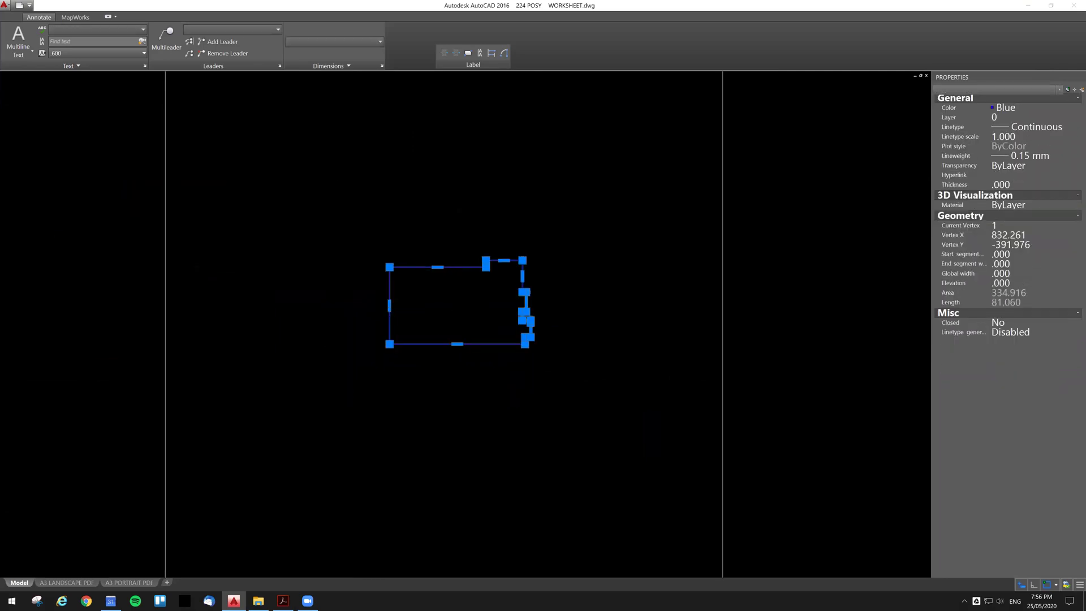
text(x ex)
click(723, 376)
key(space)
click(584, 330)
click(434, 406)
Step: Extend the exploded outline edges out to the frame
click(459, 436)
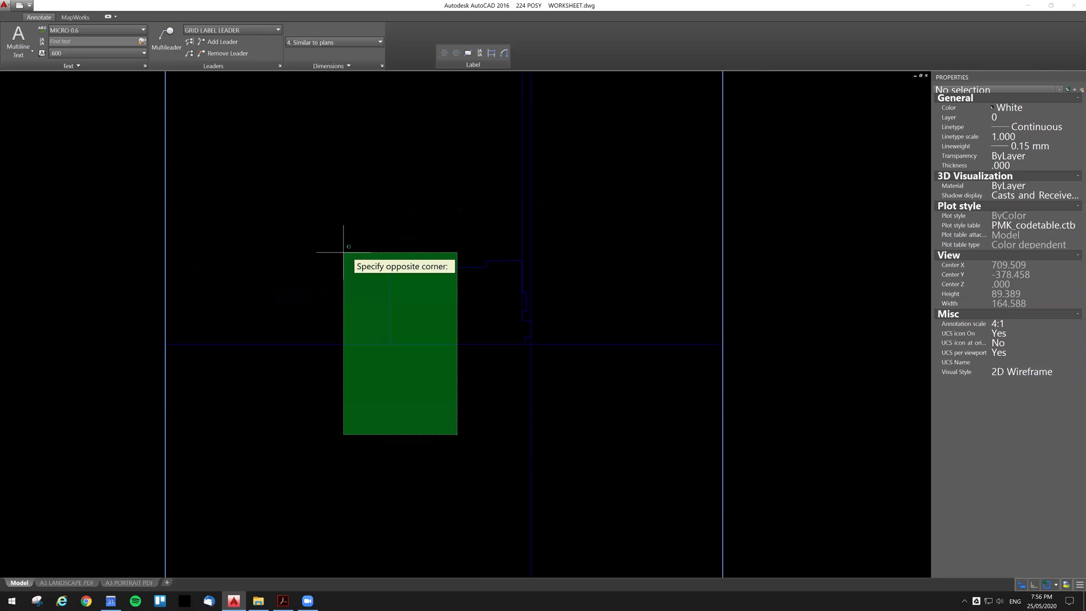
click(340, 242)
scroll(419, 284, up, 2)
click(410, 292)
click(330, 222)
click(487, 286)
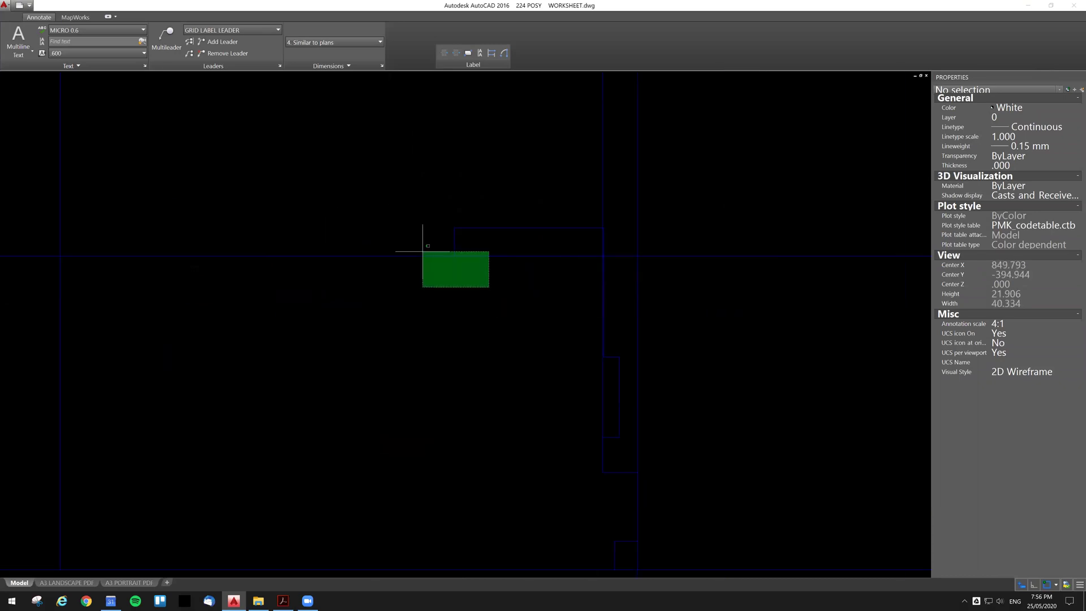
click(425, 229)
scroll(580, 287, up, 4)
click(549, 263)
click(523, 306)
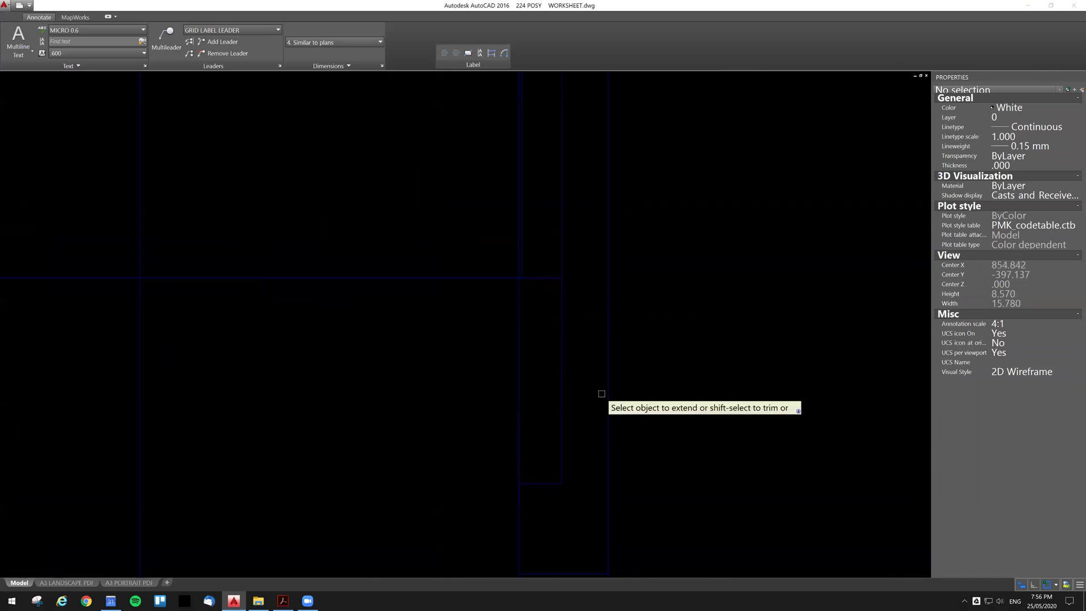
click(536, 474)
click(496, 521)
Step: Extend the remaining box edges to the frame using crossing picks
middle_drag(626, 527, 550, 337)
click(551, 364)
click(469, 400)
click(417, 348)
click(446, 409)
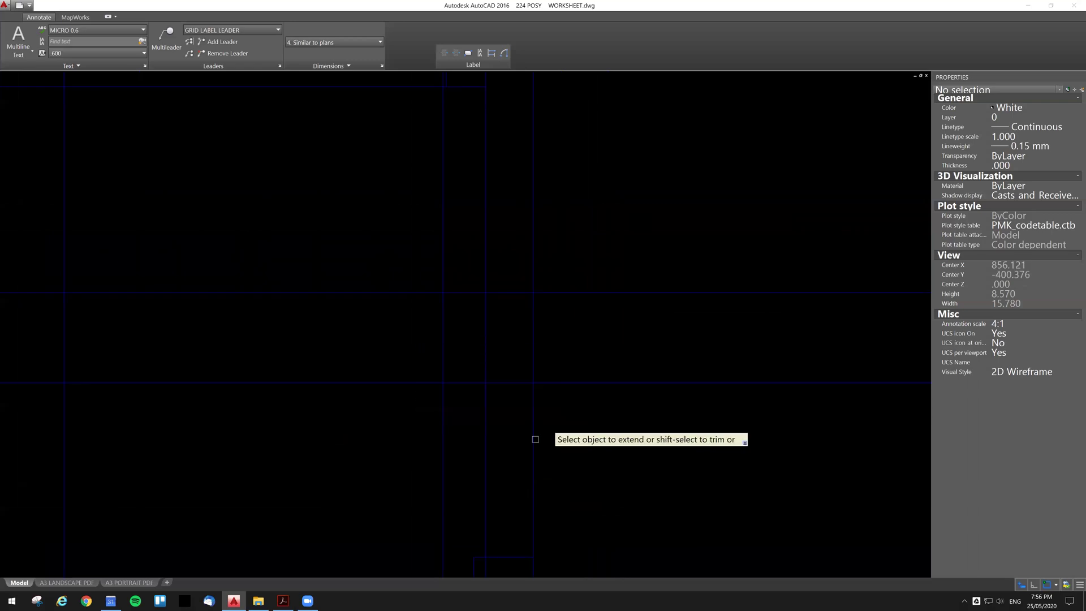
middle_drag(492, 515, 503, 380)
click(574, 403)
click(461, 449)
click(521, 463)
click(454, 529)
click(610, 497)
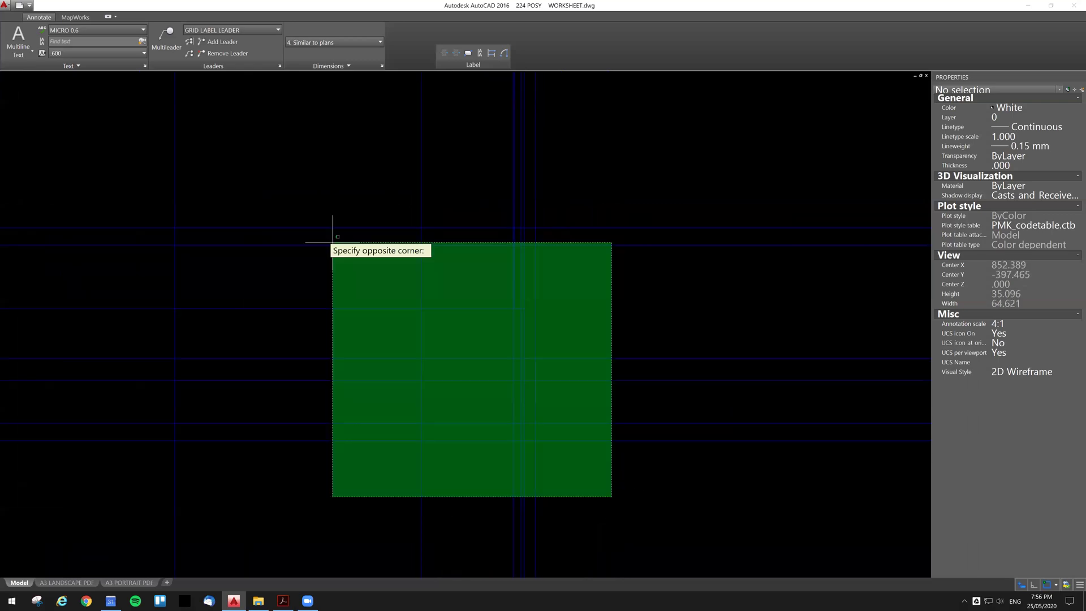
click(332, 242)
Step: End the extend and select all 11 objects in the EXPORT panel
scroll(260, 229, down, 8)
middle_drag(259, 229, 422, 288)
scroll(422, 289, down, 4)
click(526, 387)
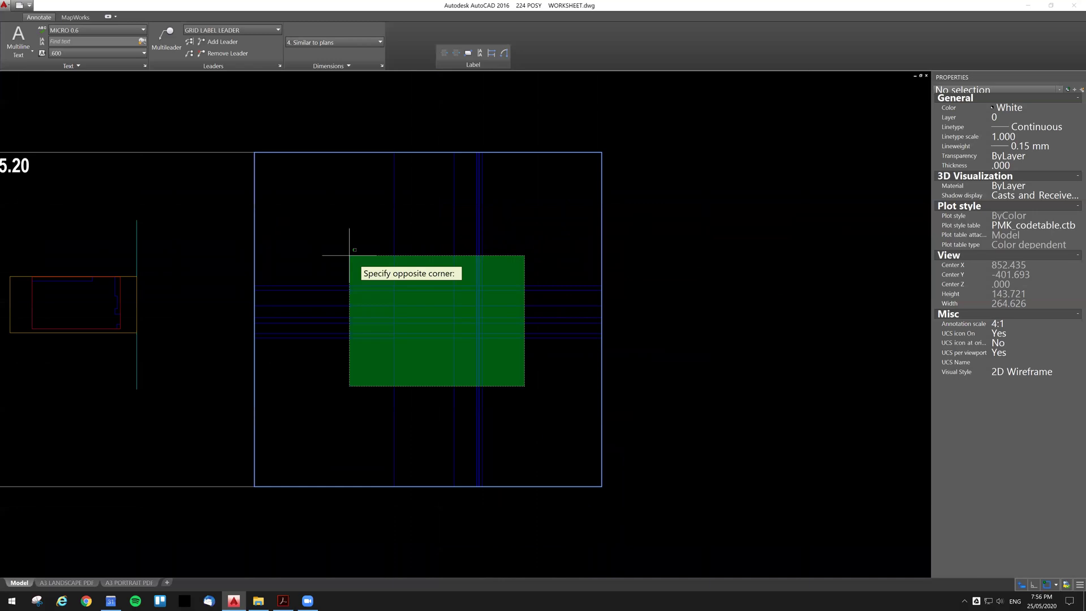
click(350, 255)
key(Escape)
scroll(400, 307, down, 2)
middle_drag(249, 342, 407, 338)
click(437, 371)
click(271, 229)
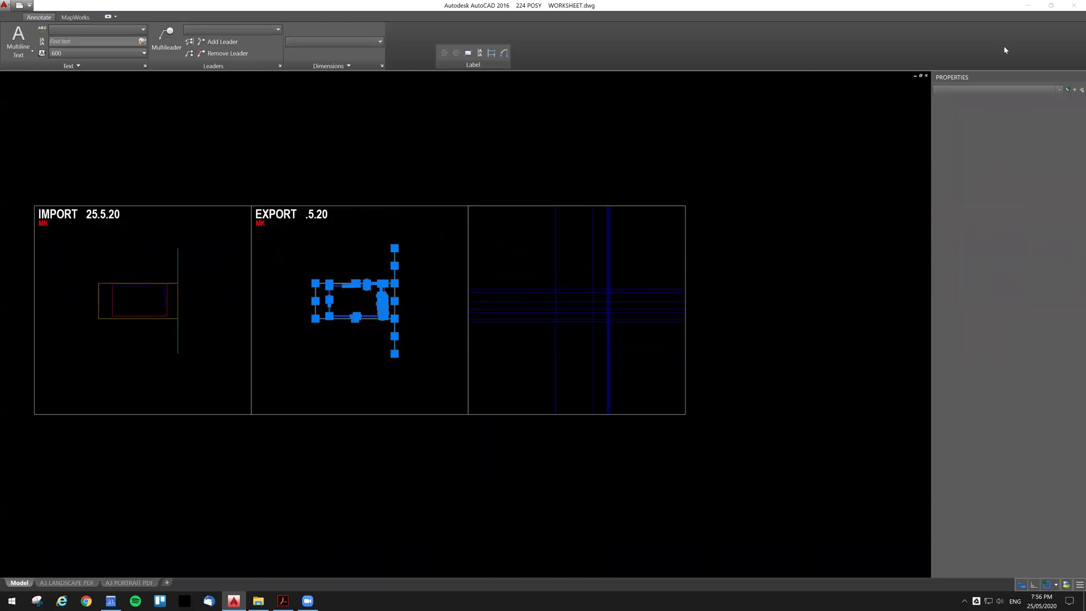
Step: Paste the copied EXPORT objects into the blank Drawing2
click(1028, 5)
key(alt+Tab)
key(ctrl+Tab)
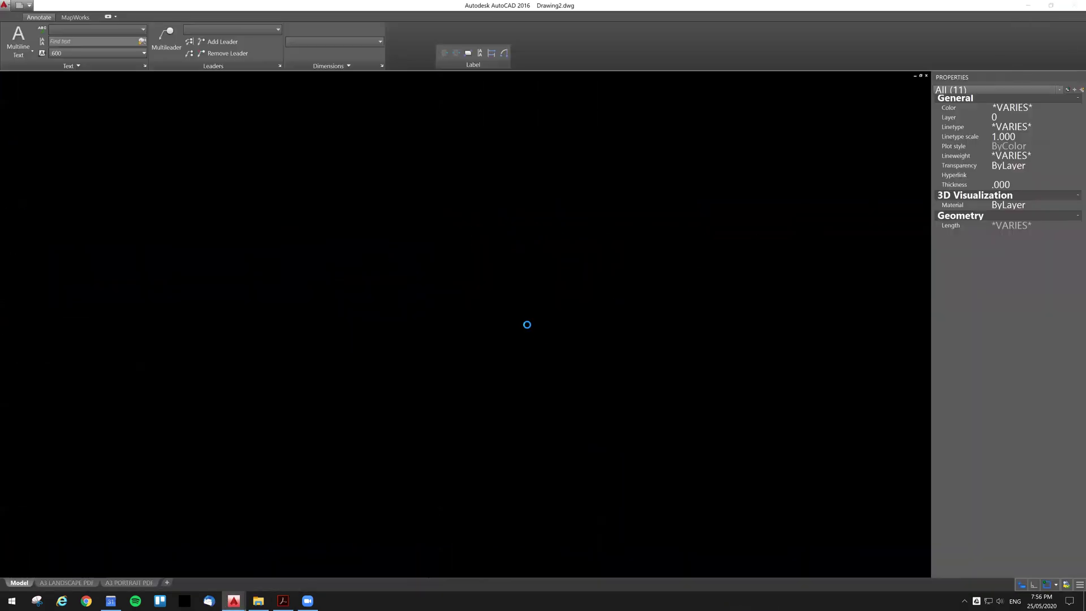
key(ctrl+v)
click(351, 416)
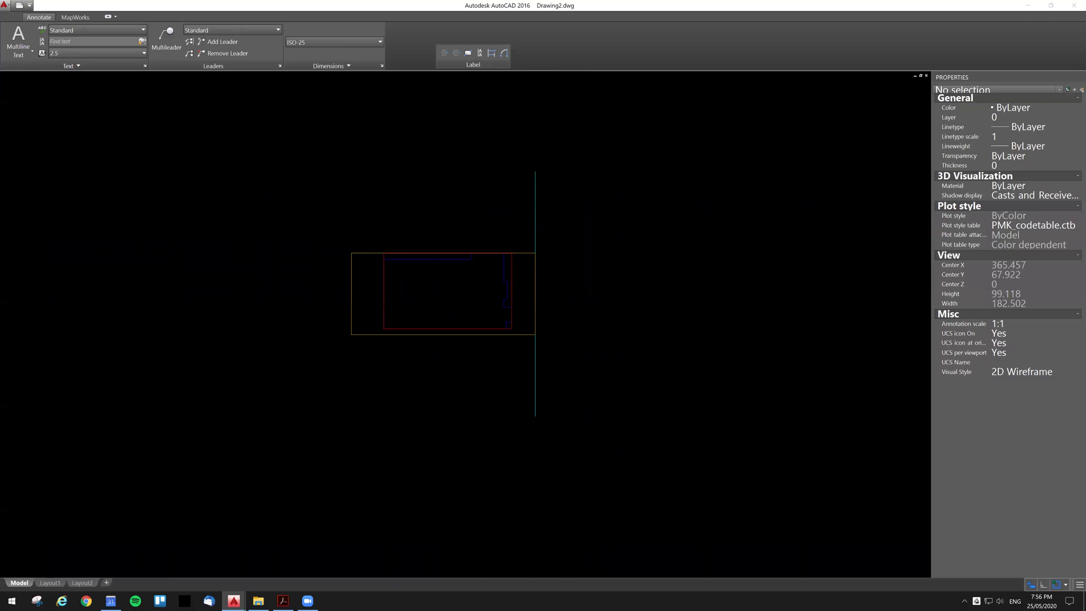
Step: Save Drawing2 as an AutoCAD 2013 DXF named 224 POSY IMPORT 25.5.20
key(ctrl+s)
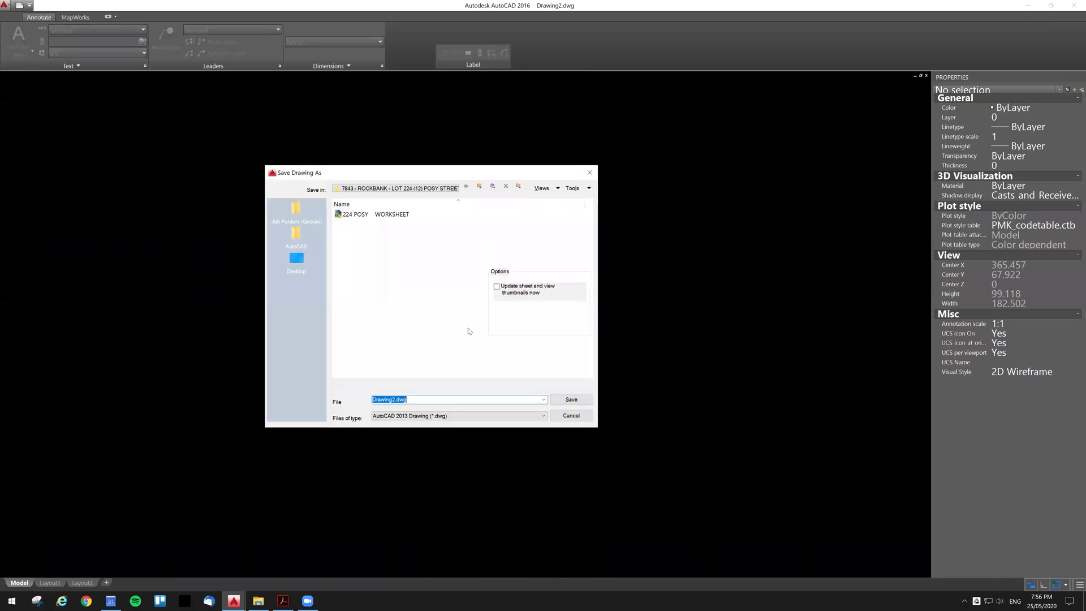
click(375, 217)
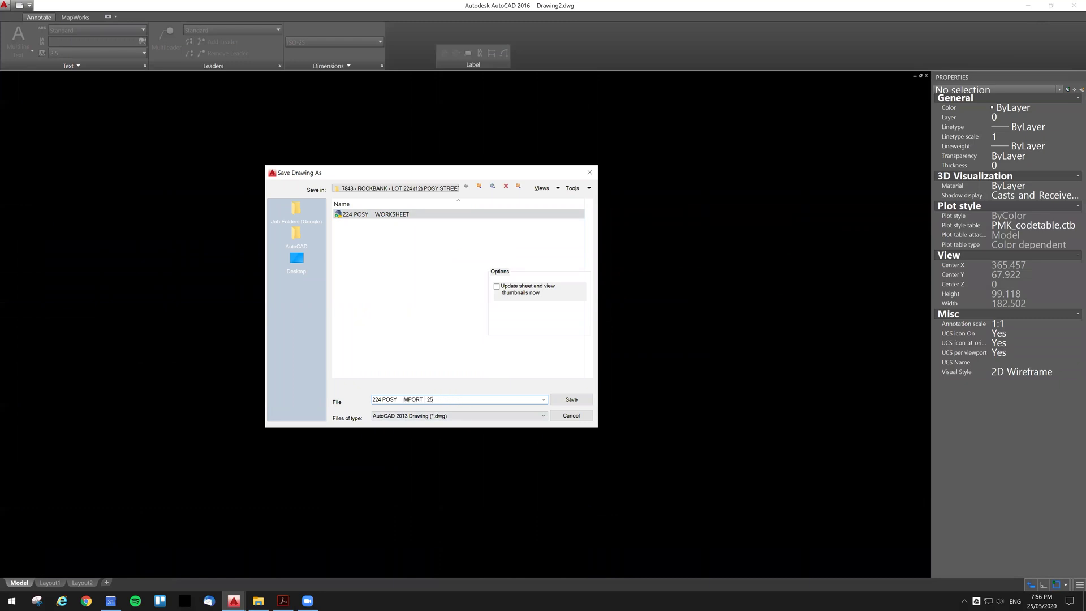
click(458, 416)
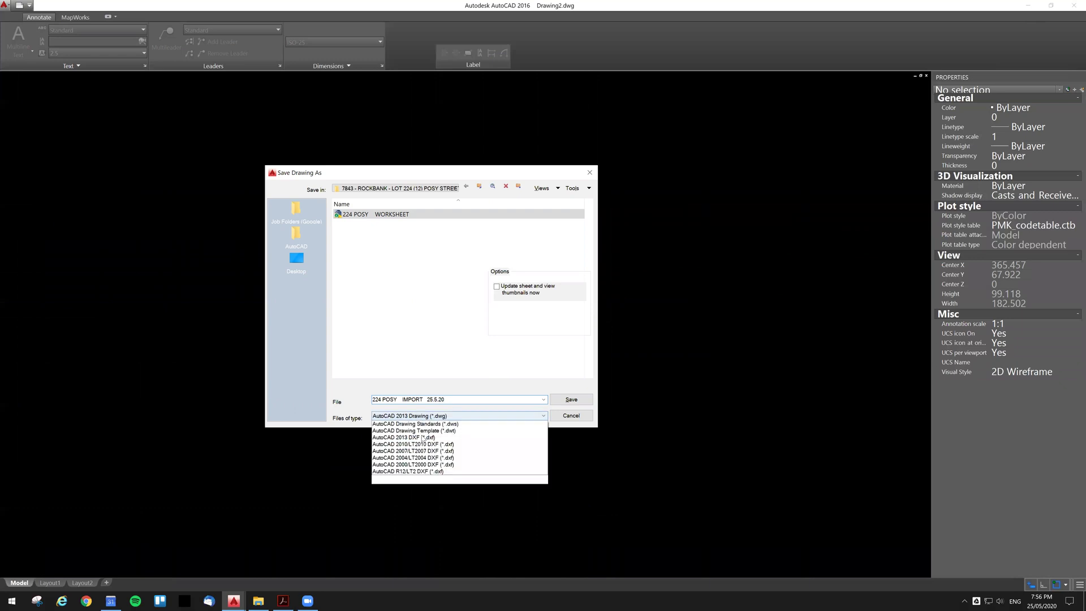
click(424, 479)
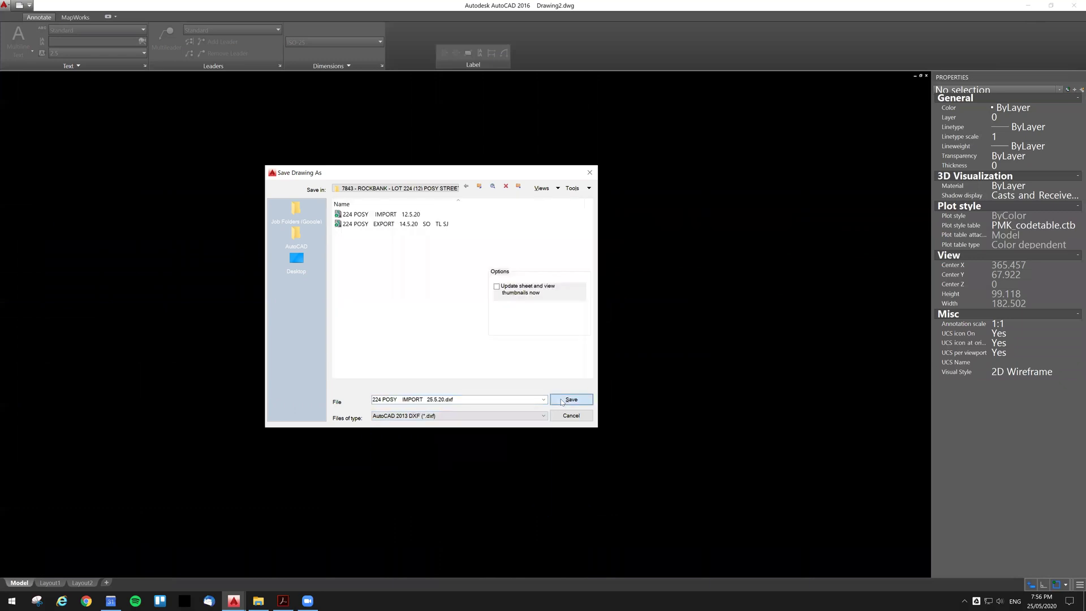
click(562, 401)
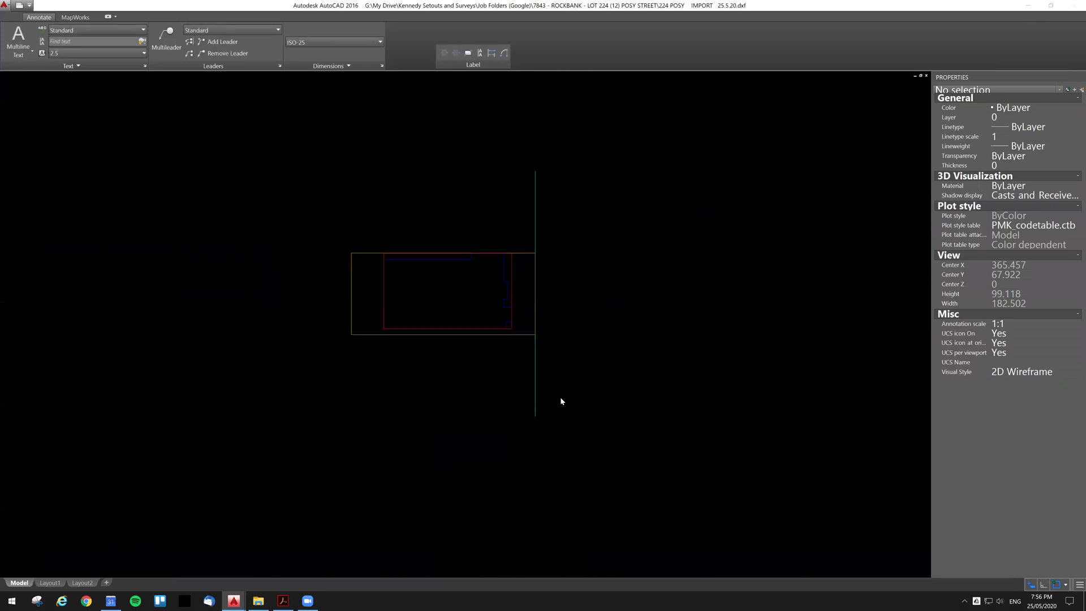
Step: Close the exported DXF without saving changes, then close the worksheet drawing
key(ctrl+F4)
key(n)
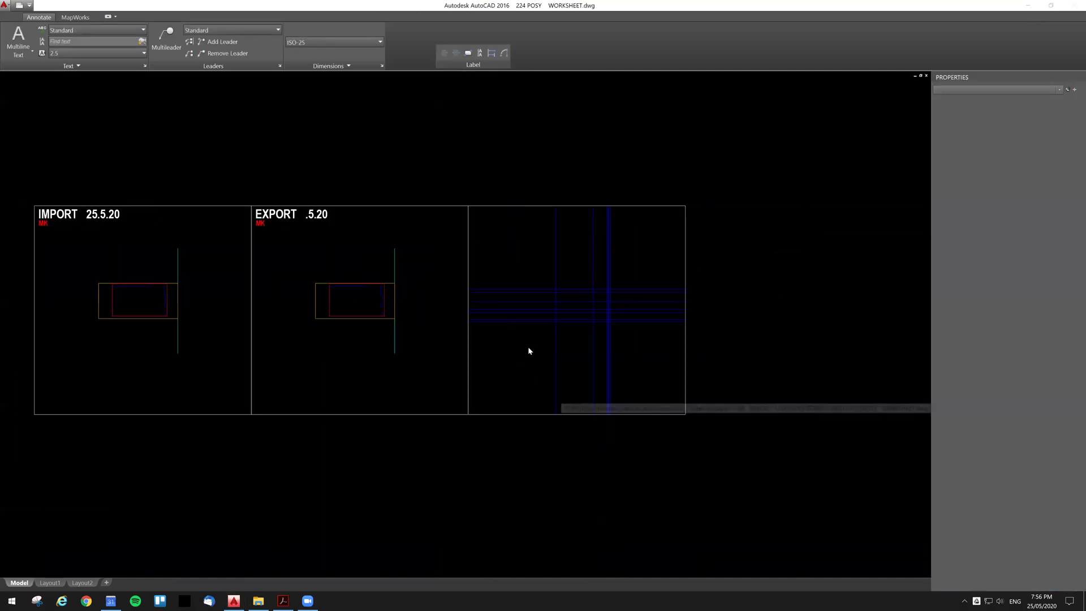
key(ctrl+F4)
Step: Save the worksheet, then reopen 224 POSY WORKSHEET from the job folder
click(531, 327)
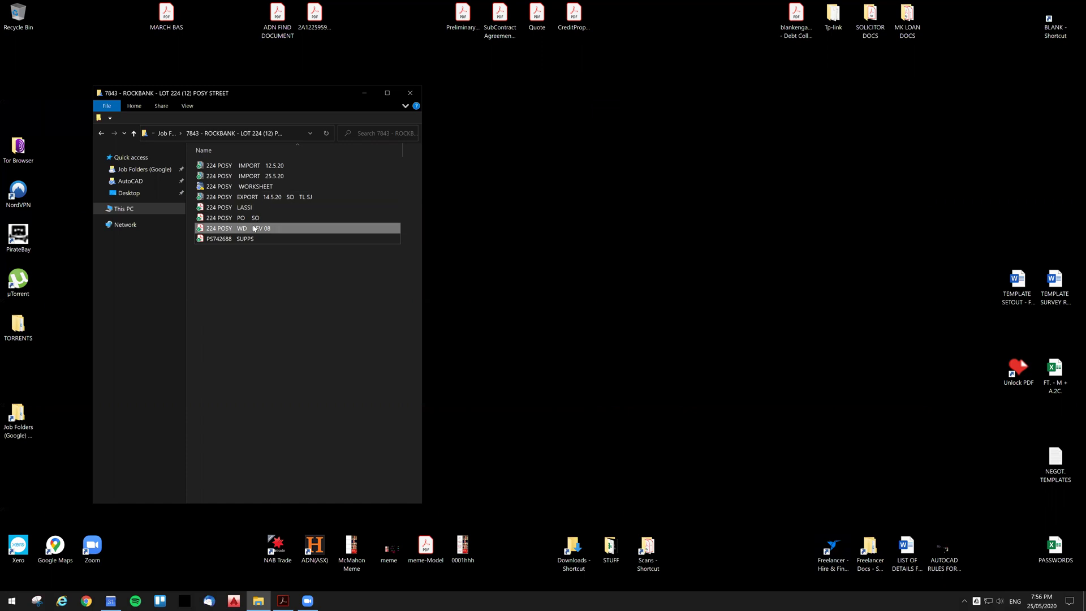
double_click(239, 189)
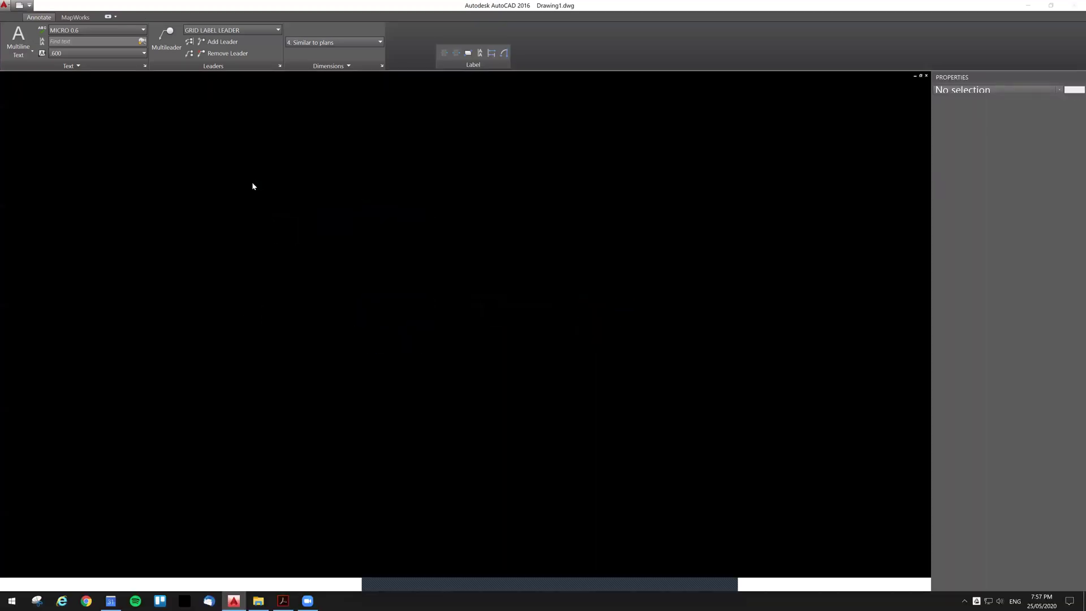
Step: Move to the empty area above the lot plan and turn Ortho on with F8
scroll(402, 289, down, 1)
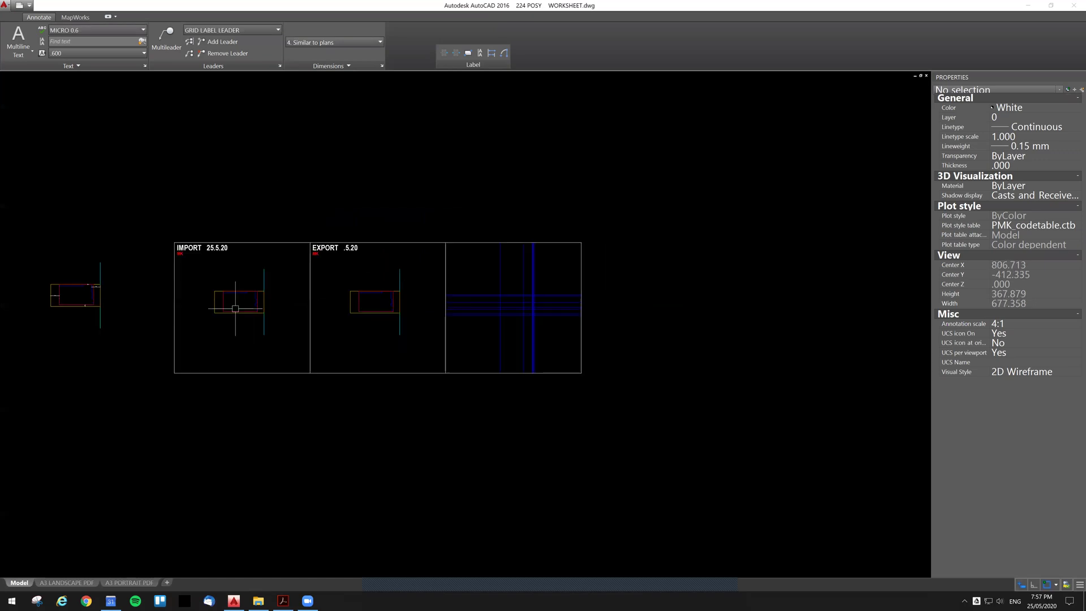
middle_drag(72, 293, 374, 300)
scroll(371, 299, up, 4)
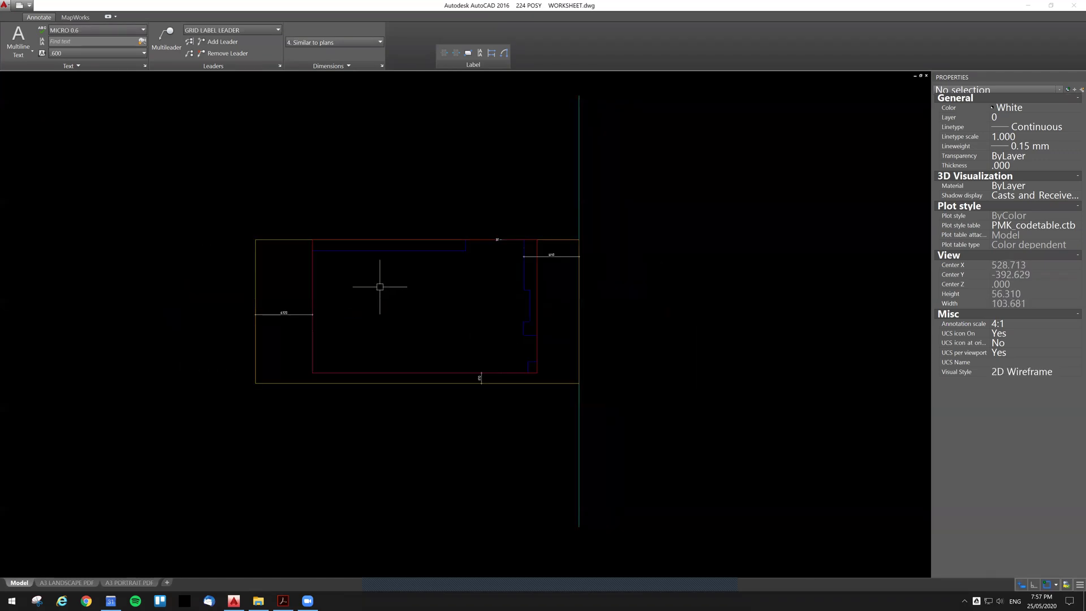
scroll(275, 178, up, 2)
middle_drag(276, 178, 337, 270)
scroll(340, 251, down, 4)
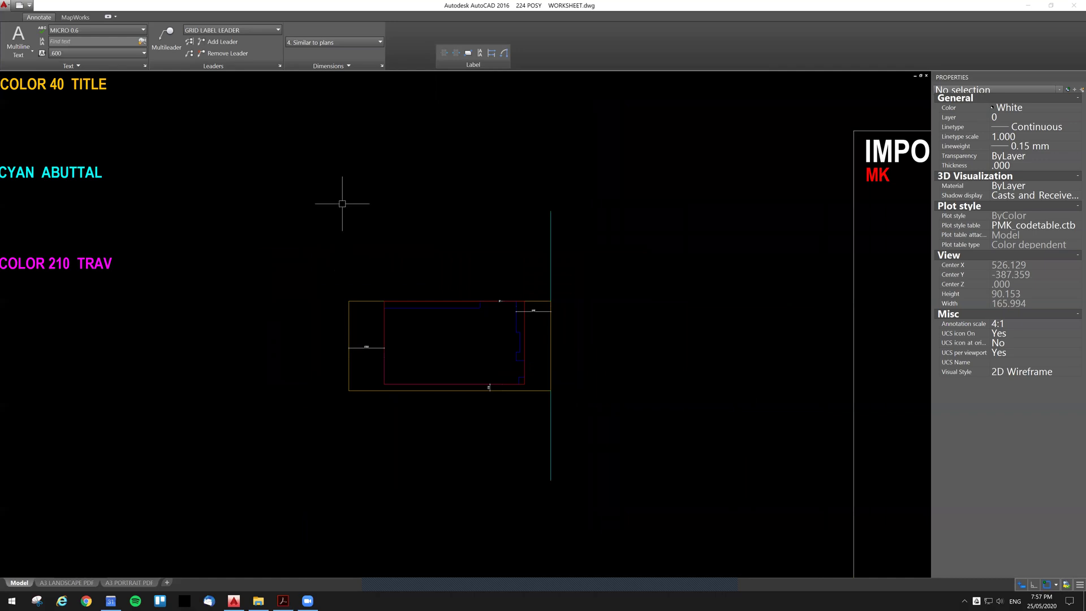
middle_drag(342, 179, 332, 237)
scroll(332, 236, up, 2)
text(l)
key(space)
click(314, 217)
key(F8)
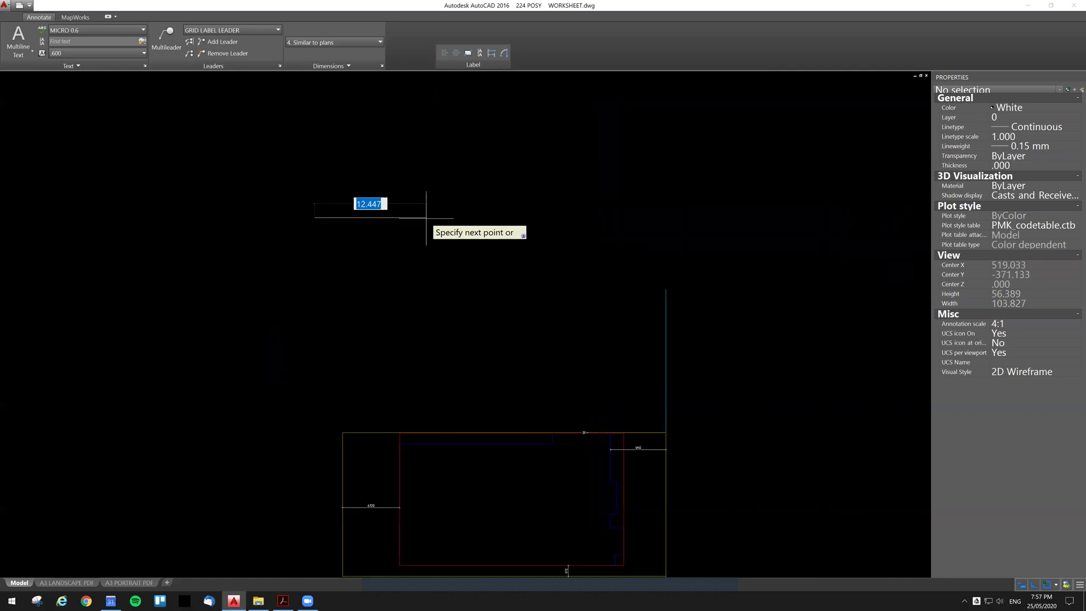
scroll(426, 216, down, 4)
key(Escape)
Step: Draw the outline's vertical left edge, 3-unit top, diagonal chamfer and 29-unit right edge
middle_drag(431, 164, 363, 217)
scroll(365, 216, up, 2)
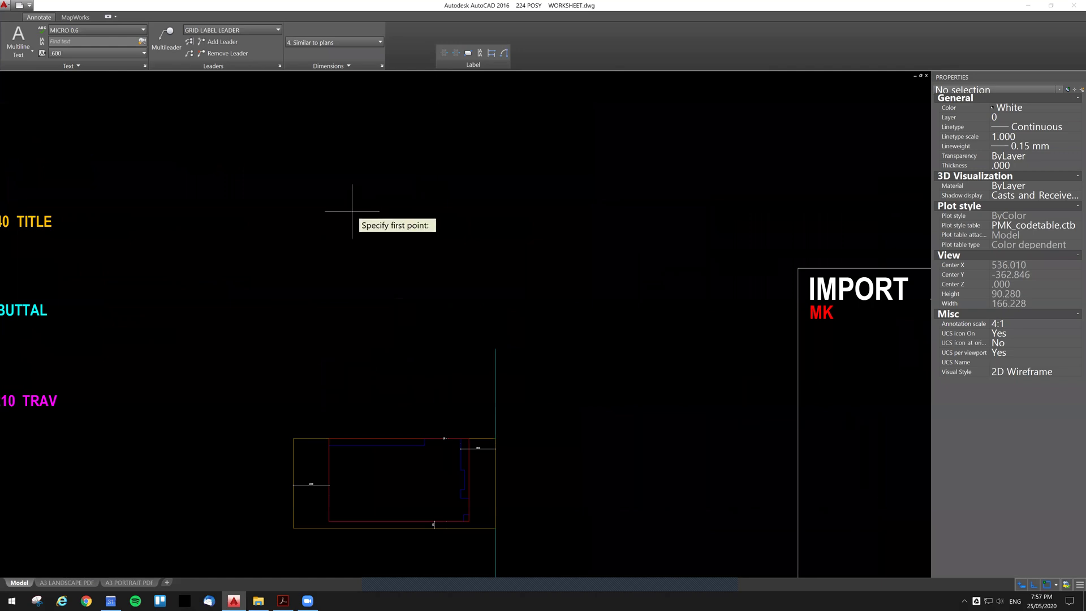
click(345, 338)
middle_drag(360, 158, 354, 186)
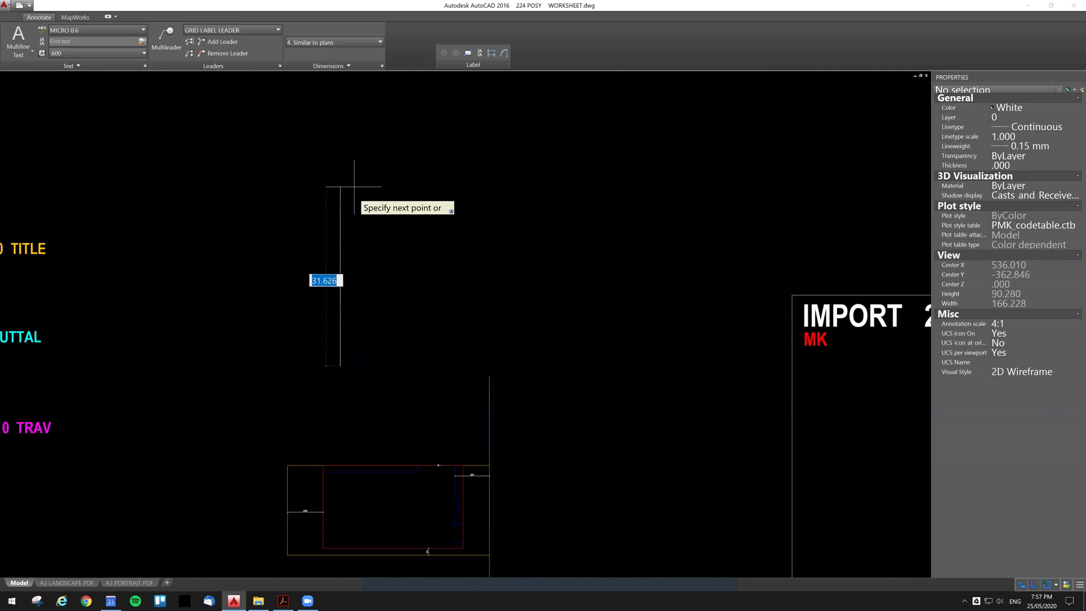
click(346, 186)
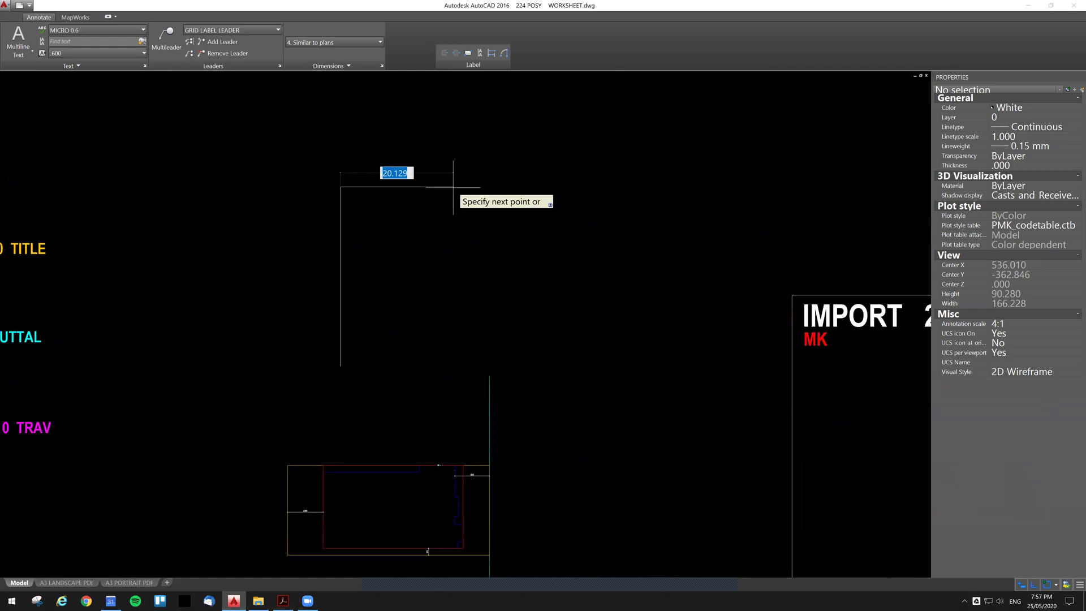
key(BackSpace)
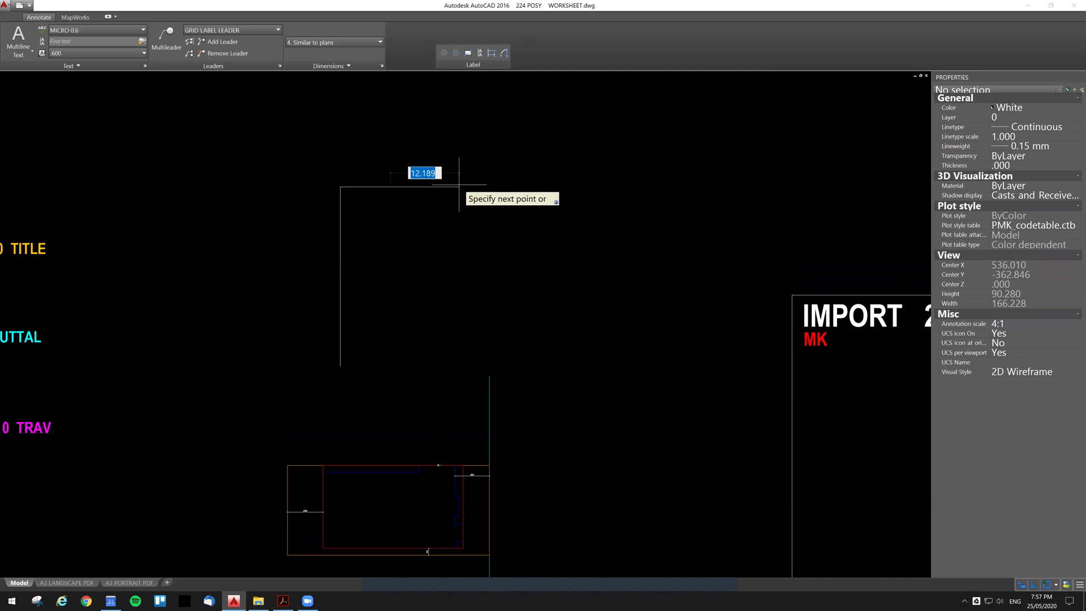
key(Return)
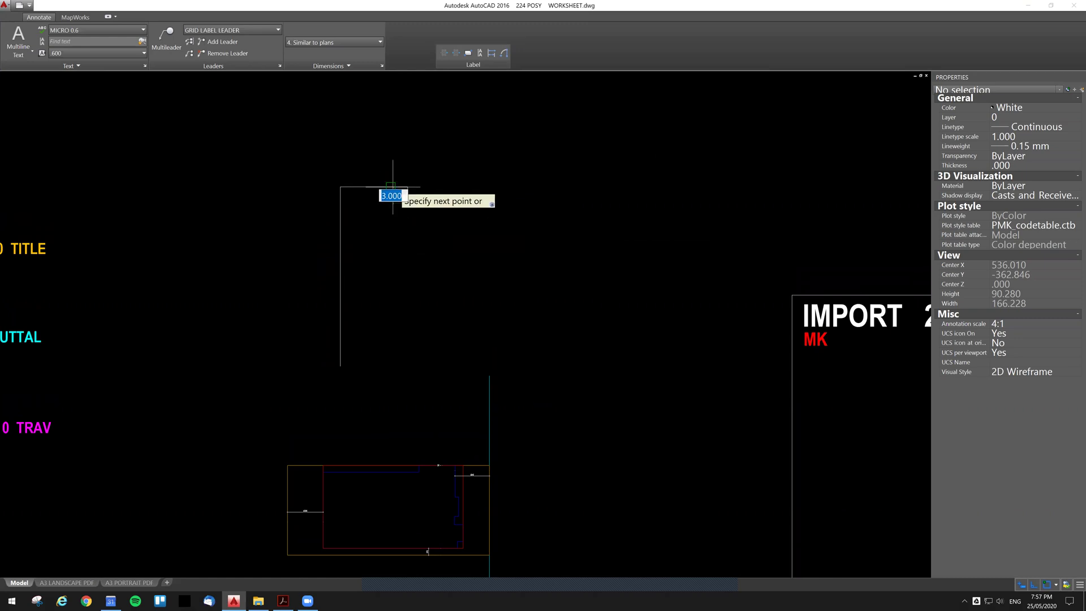
click(407, 202)
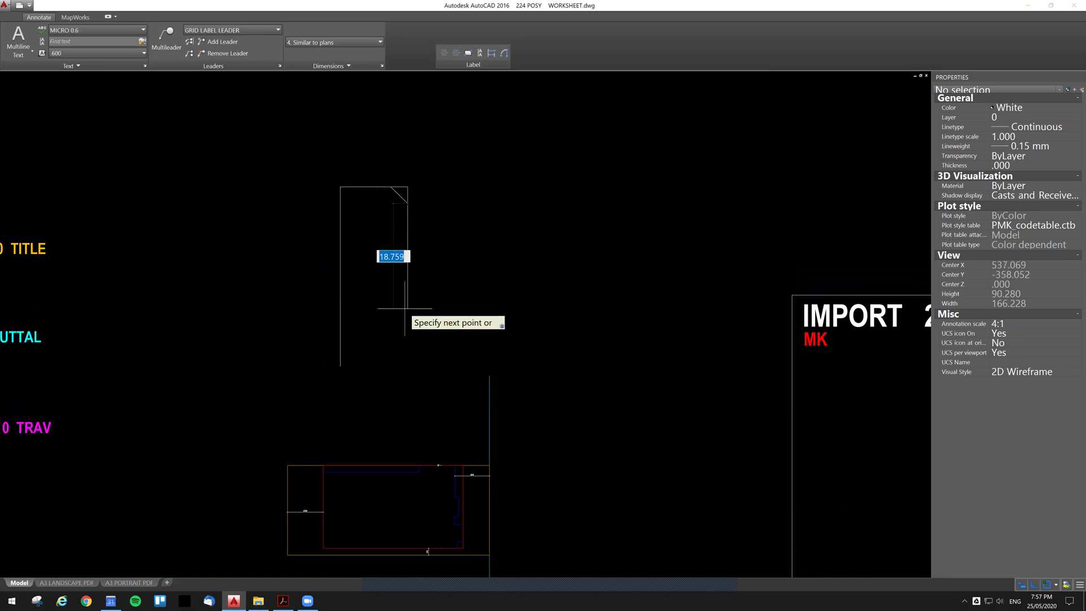
text(29)
key(Return)
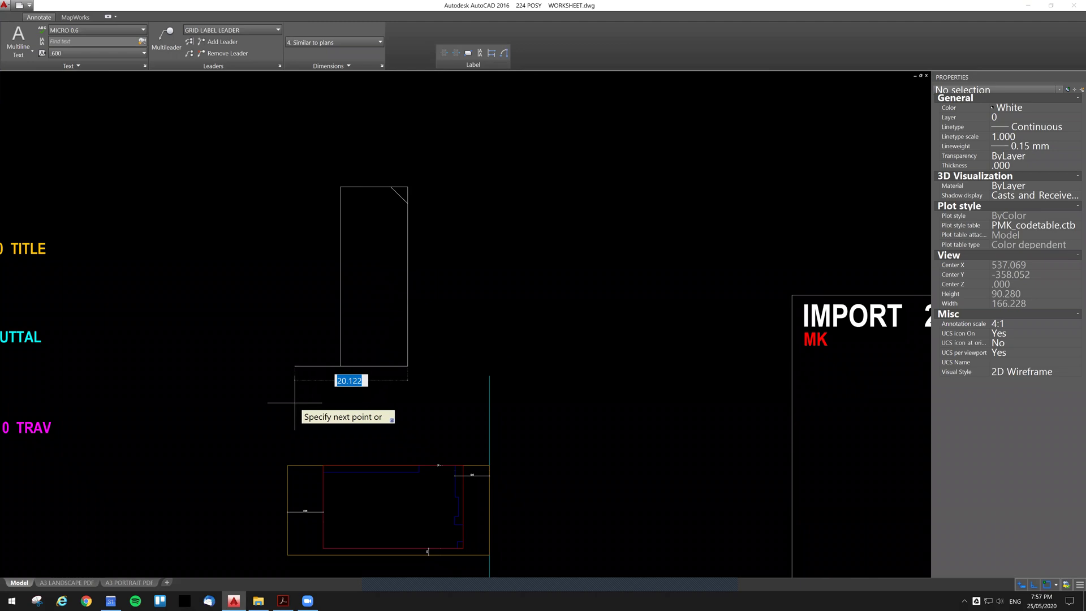
key(Return)
scroll(340, 381, down, 5)
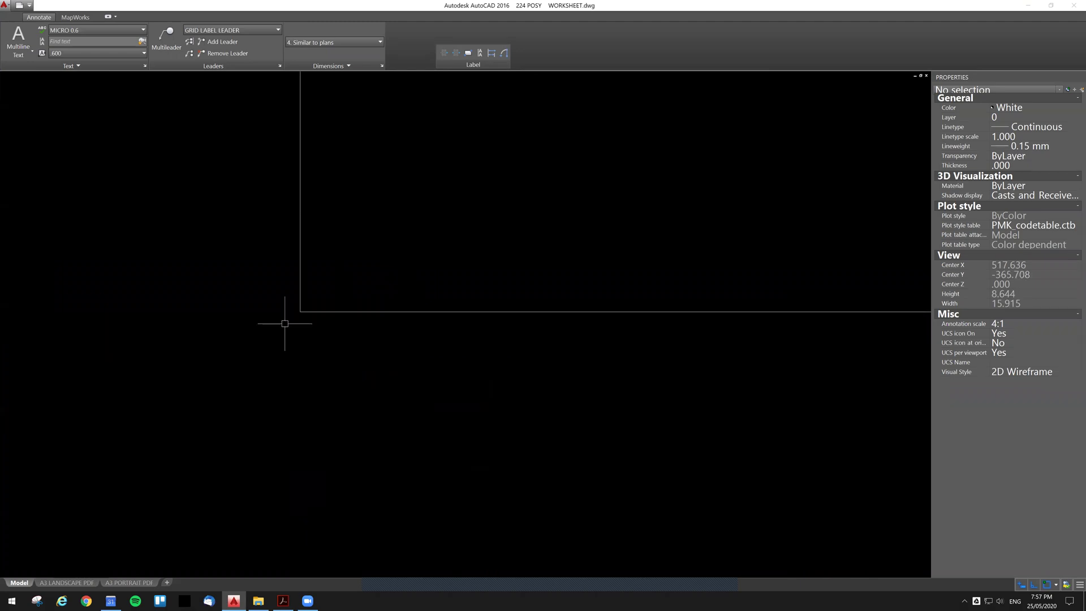
scroll(334, 348, up, 6)
scroll(195, 348, up, 4)
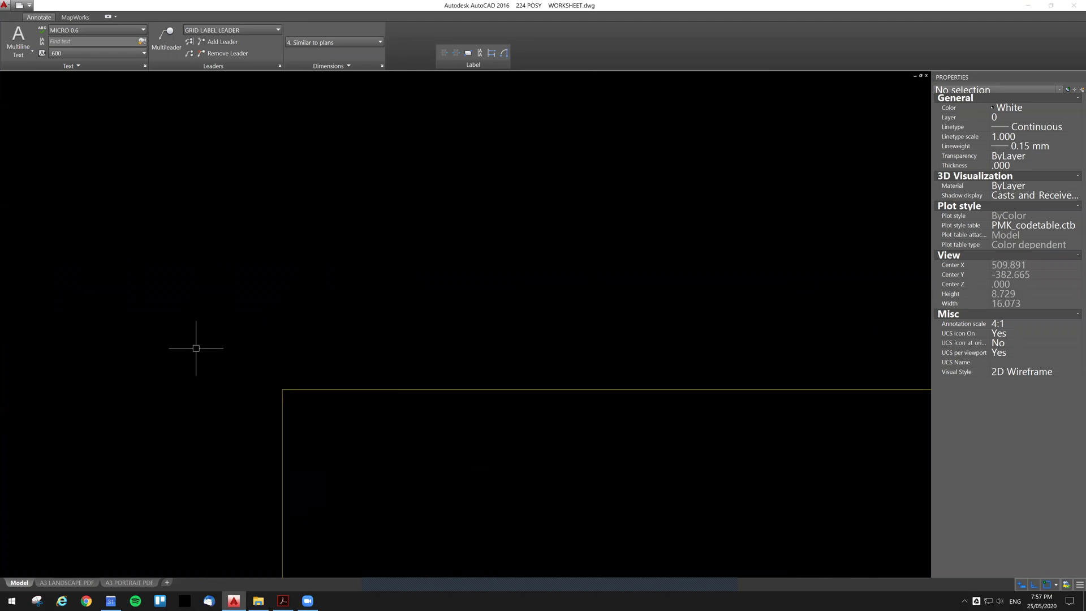
scroll(269, 351, down, 8)
scroll(403, 354, up, 1)
scroll(453, 334, up, 6)
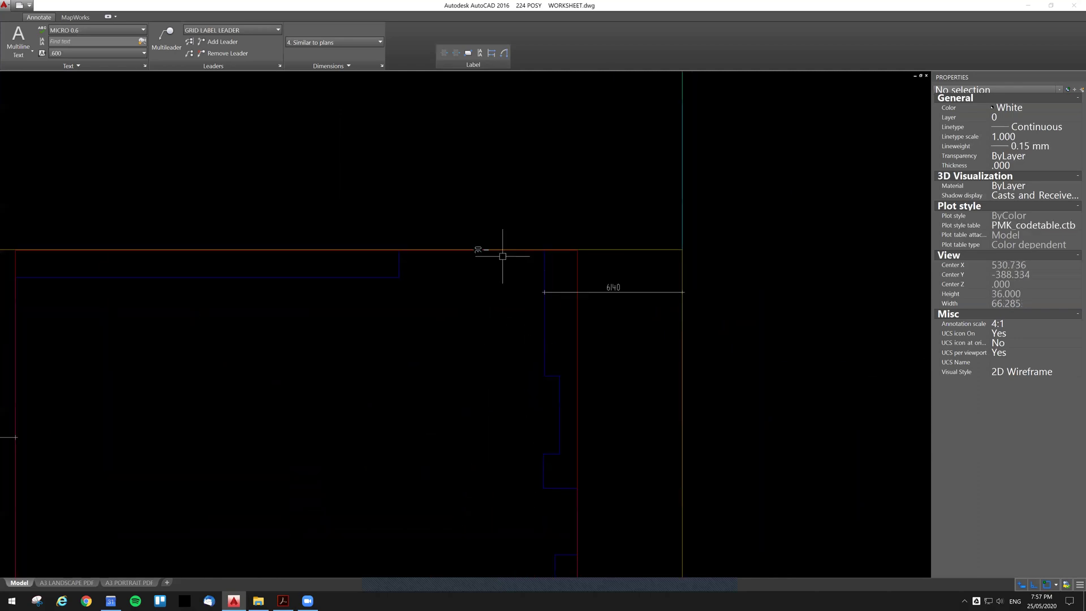
scroll(509, 260, down, 2)
scroll(504, 275, down, 3)
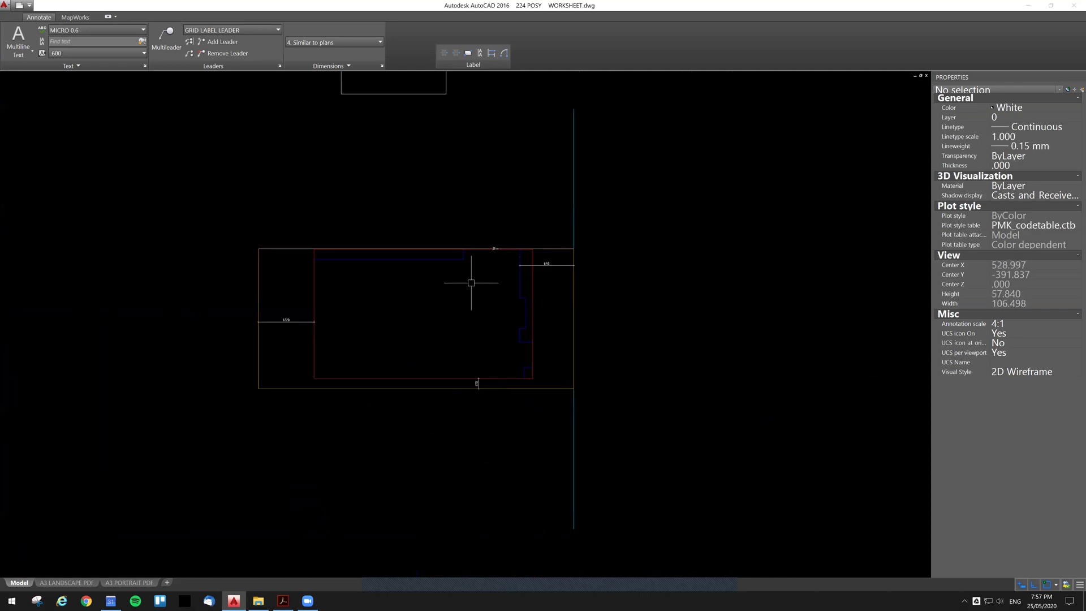
scroll(473, 279, up, 4)
scroll(417, 300, down, 3)
scroll(417, 301, up, 4)
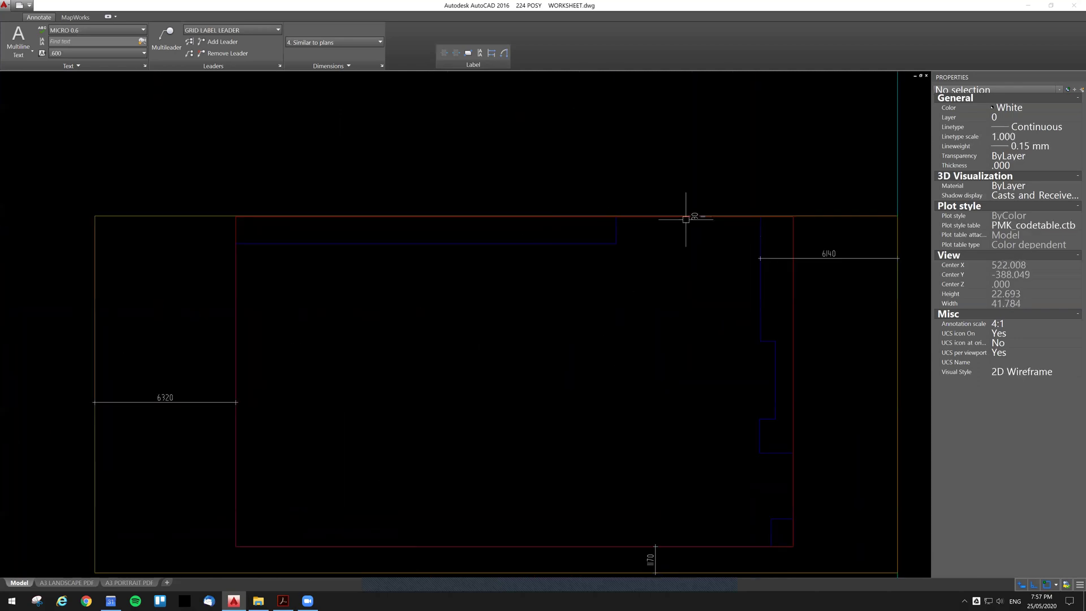
scroll(687, 217, down, 2)
scroll(657, 225, down, 2)
click(483, 239)
click(433, 227)
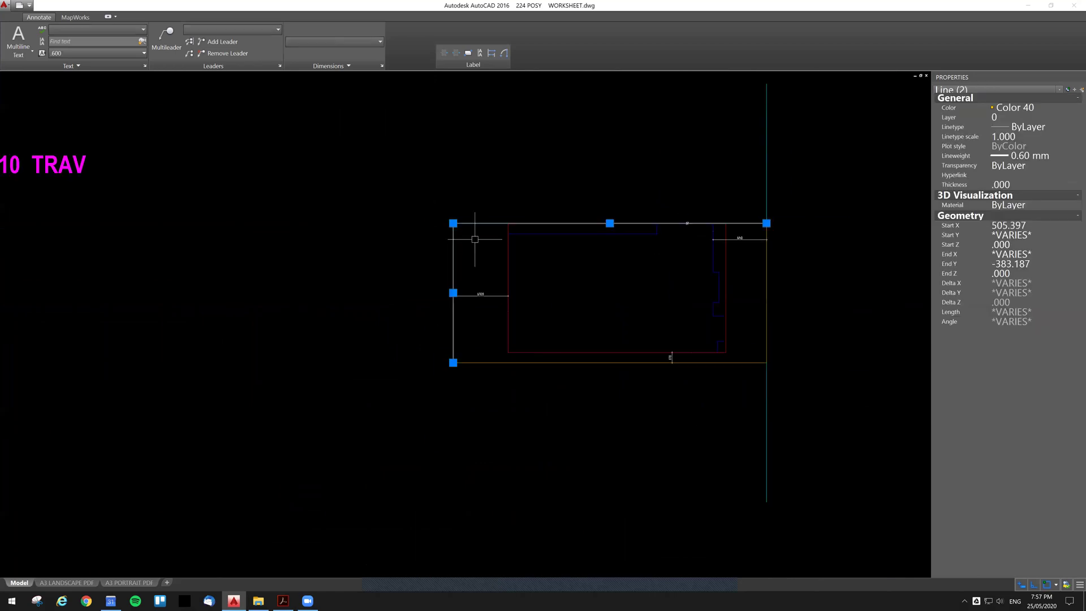
key(Escape)
scroll(477, 235, down, 4)
middle_drag(531, 85, 485, 189)
scroll(484, 189, up, 4)
scroll(491, 141, up, 4)
scroll(490, 139, up, 4)
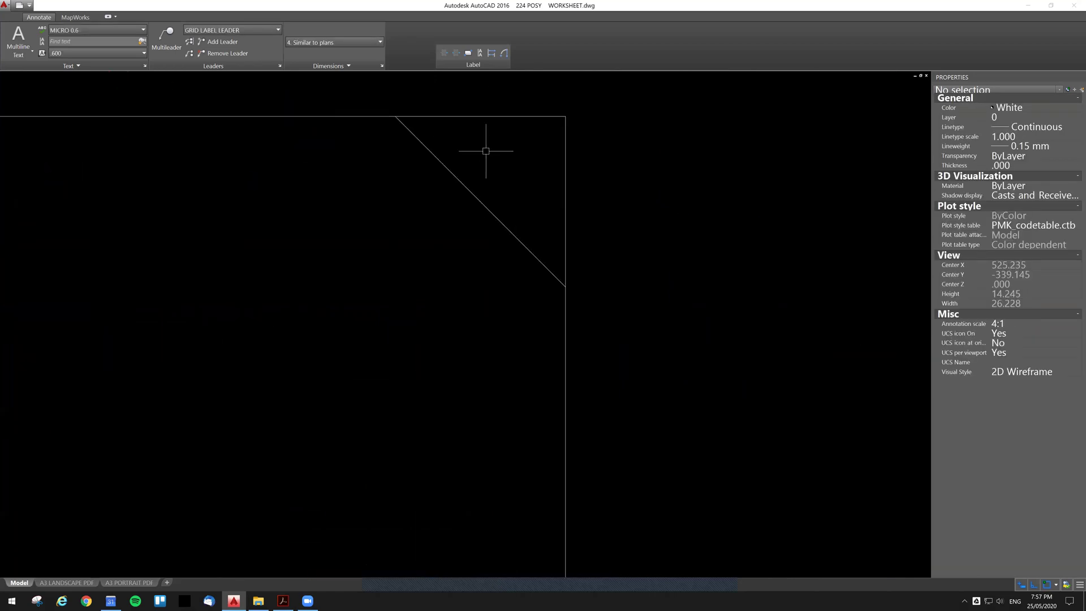
click(509, 230)
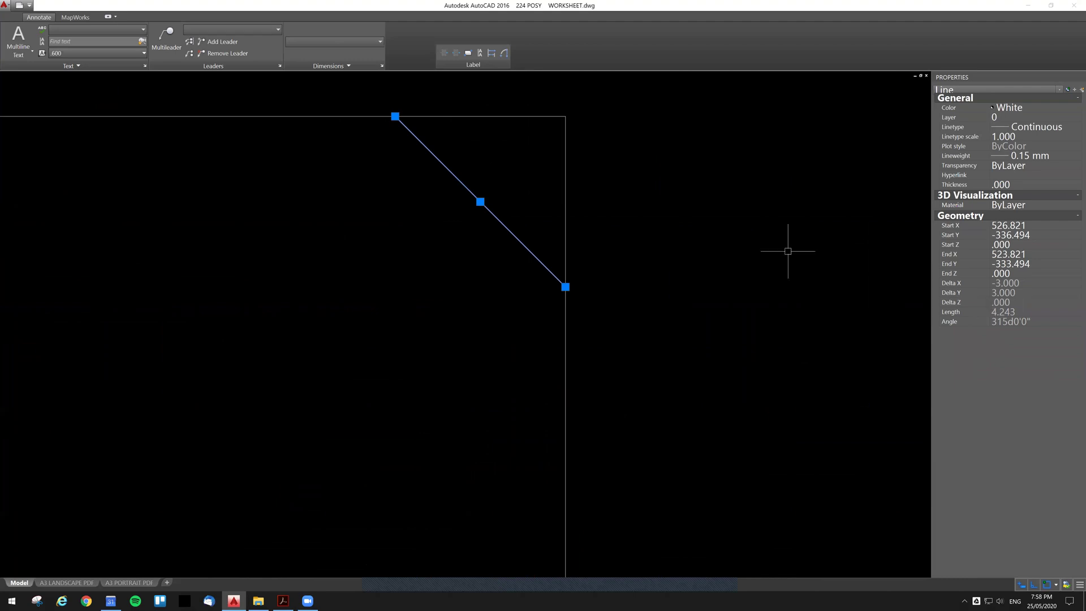
middle_drag(412, 139, 470, 179)
key(Escape)
scroll(470, 180, down, 5)
Step: Select the seven outline lines, then clear the selection
click(522, 368)
click(376, 168)
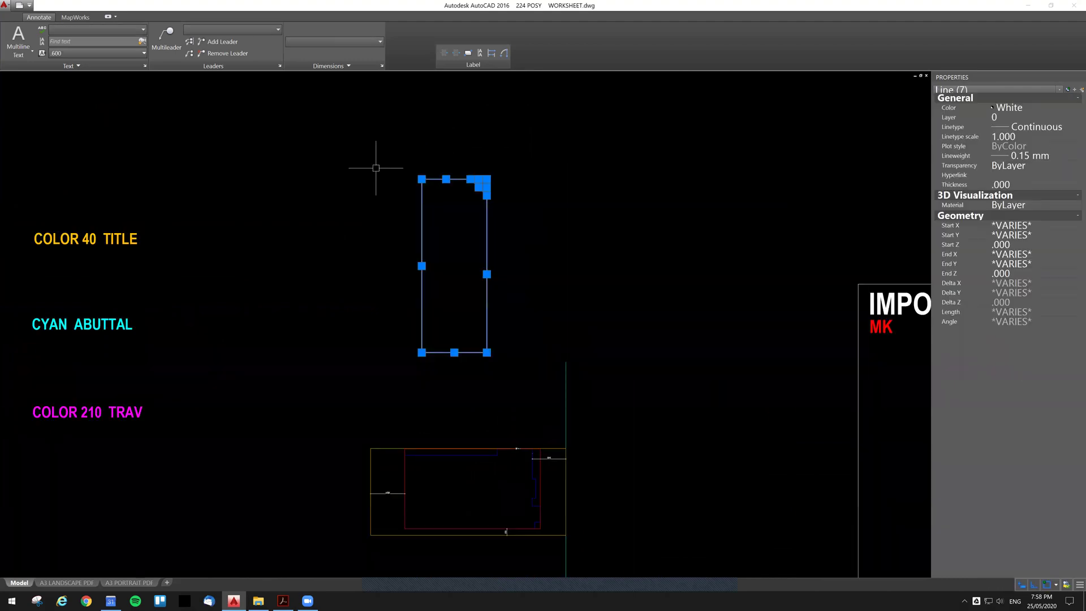
scroll(461, 175, up, 4)
key(Escape)
middle_drag(645, 246, 253, 191)
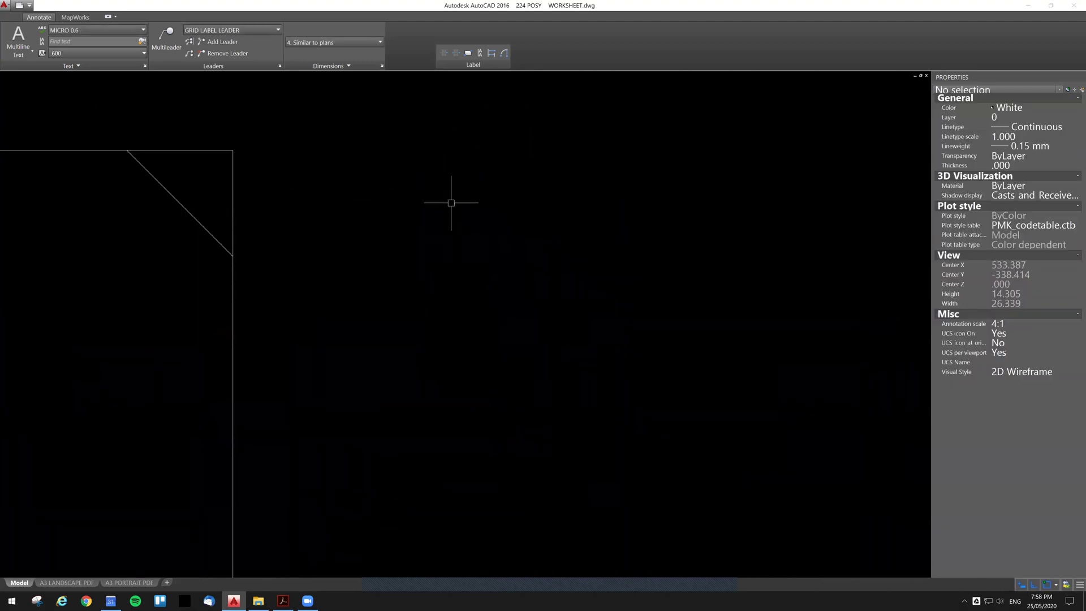
Step: Start a small test triangle with two 2-unit legs, across then down
text(l)
key(space)
click(422, 175)
scroll(592, 191, down, 2)
middle_drag(591, 192, 547, 196)
text(2)
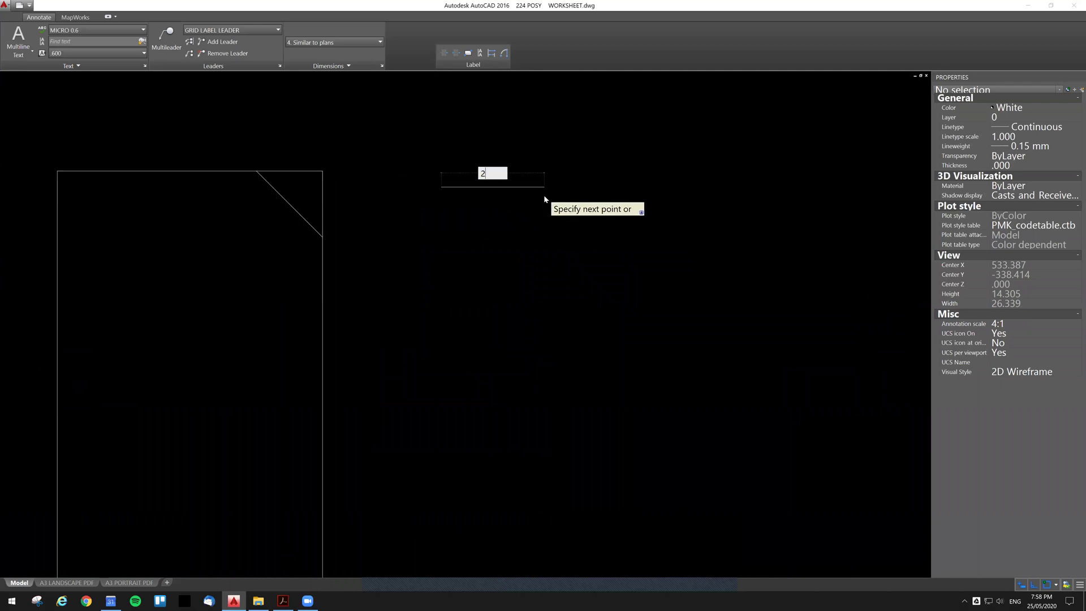
key(space)
text(2)
key(space)
click(443, 183)
key(Escape)
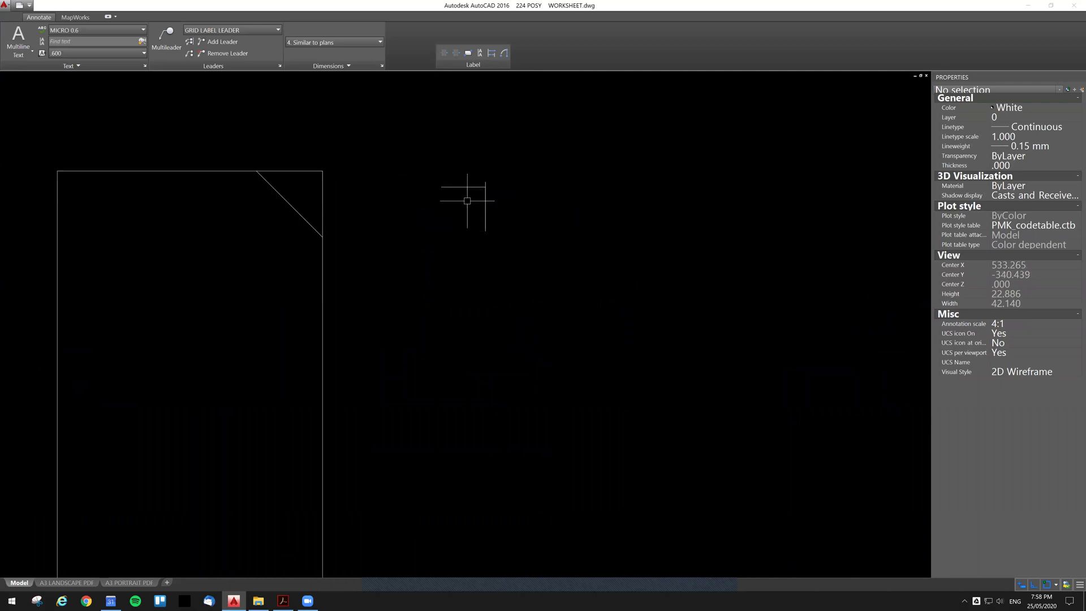
Step: Delete the stray overlapping segment and close the small triangle with a diagonal
click(484, 179)
click(485, 183)
key(Delete)
click(485, 231)
click(442, 187)
key(Escape)
click(459, 200)
Step: Draw a larger right-angled test triangle and select its diagonal to check the length
middle_drag(449, 234, 344, 234)
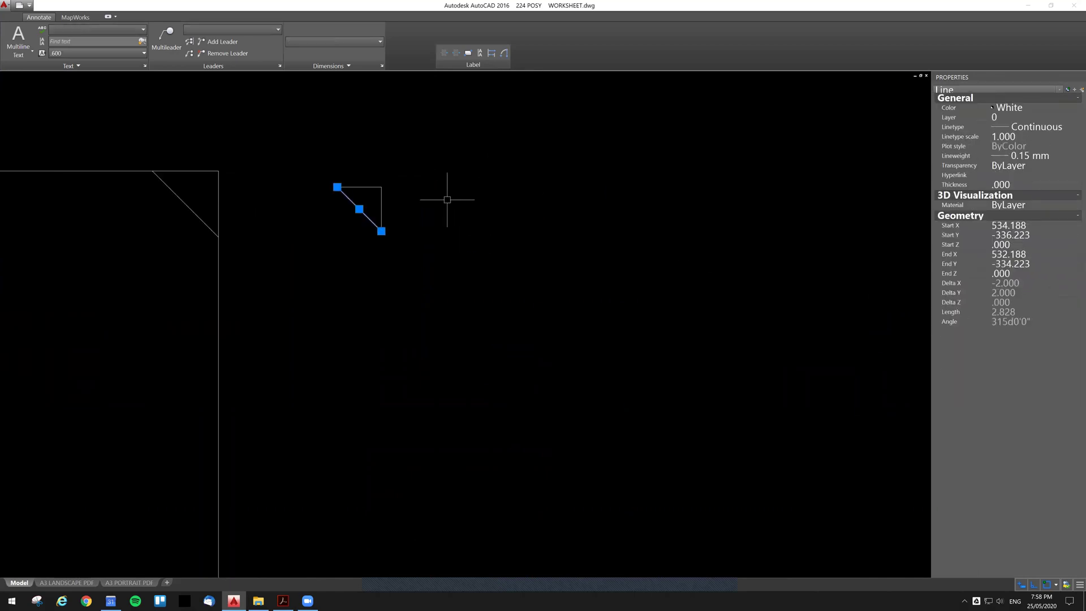
text(l)
key(space)
click(440, 185)
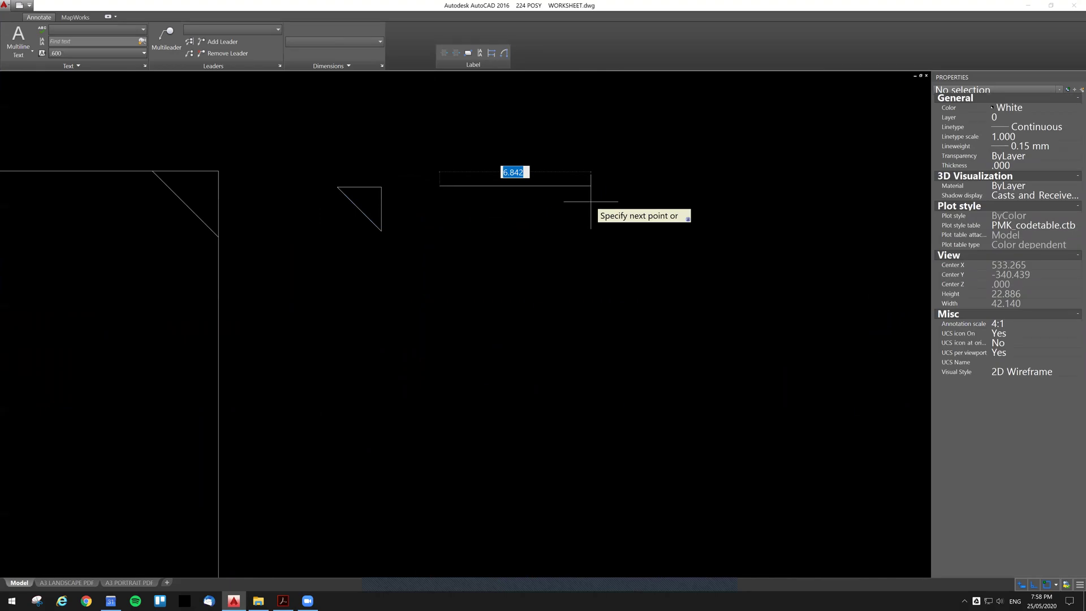
click(527, 185)
click(528, 275)
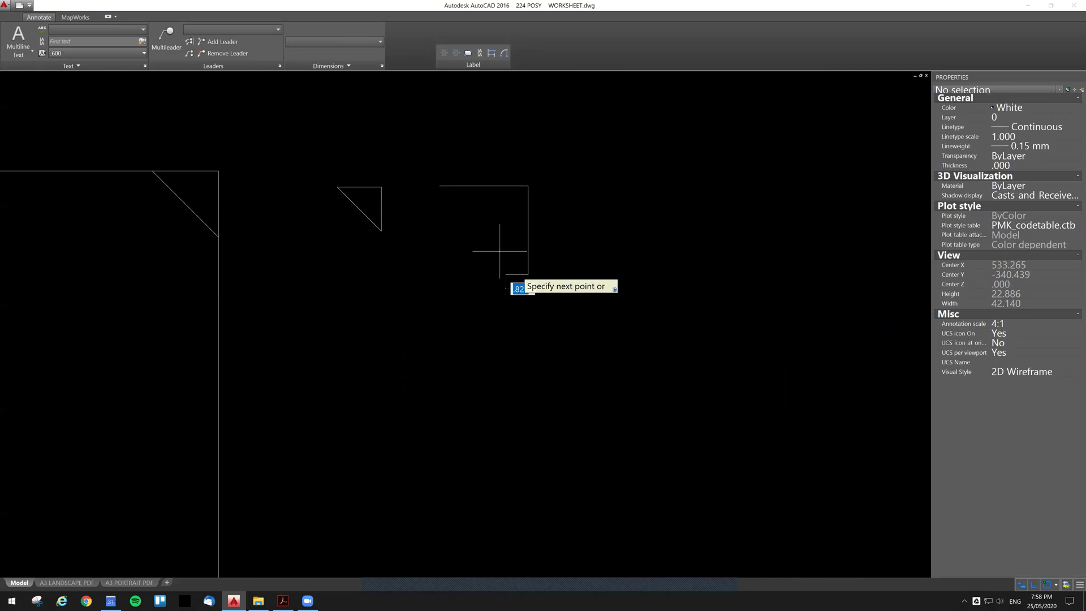
click(439, 186)
key(Escape)
click(478, 219)
click(459, 241)
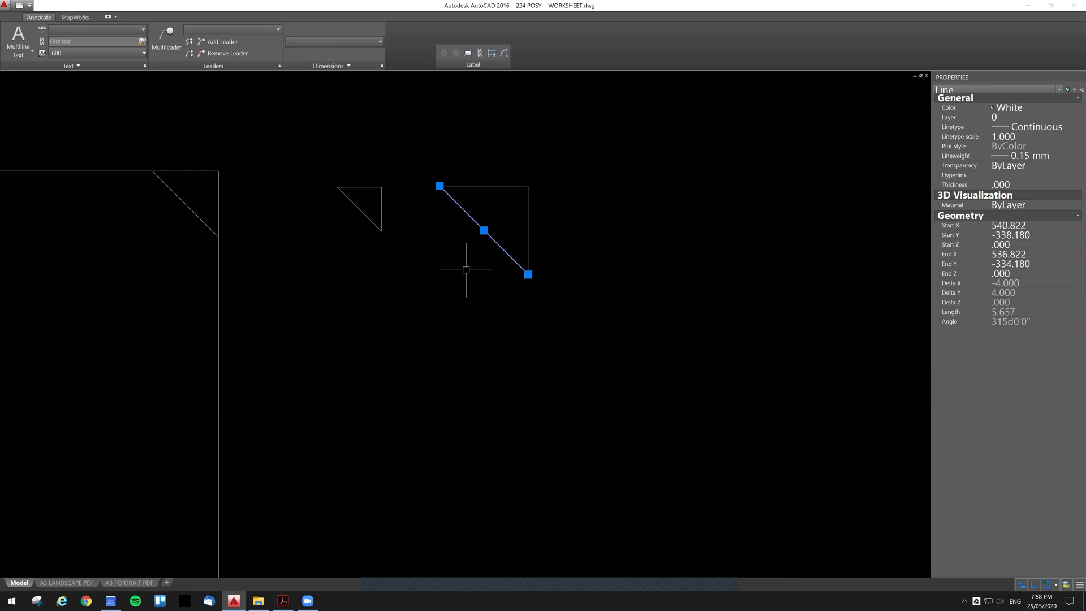
Step: Draw a third triangle with a 5-unit top edge and check its closing diagonal
middle_drag(623, 242, 424, 250)
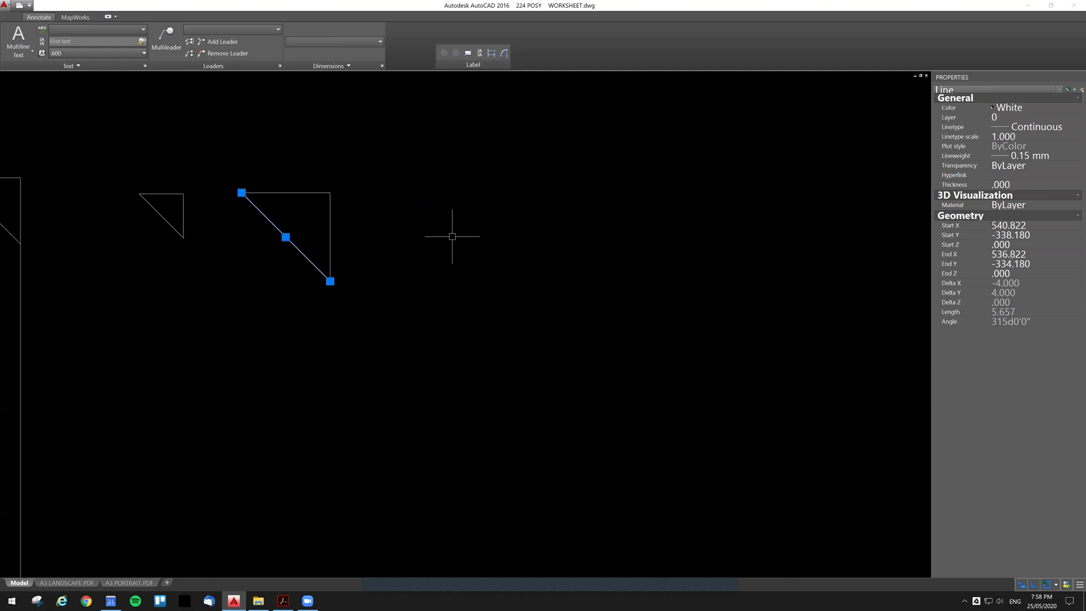
key(Escape)
key(space)
click(436, 225)
text(5)
key(Return)
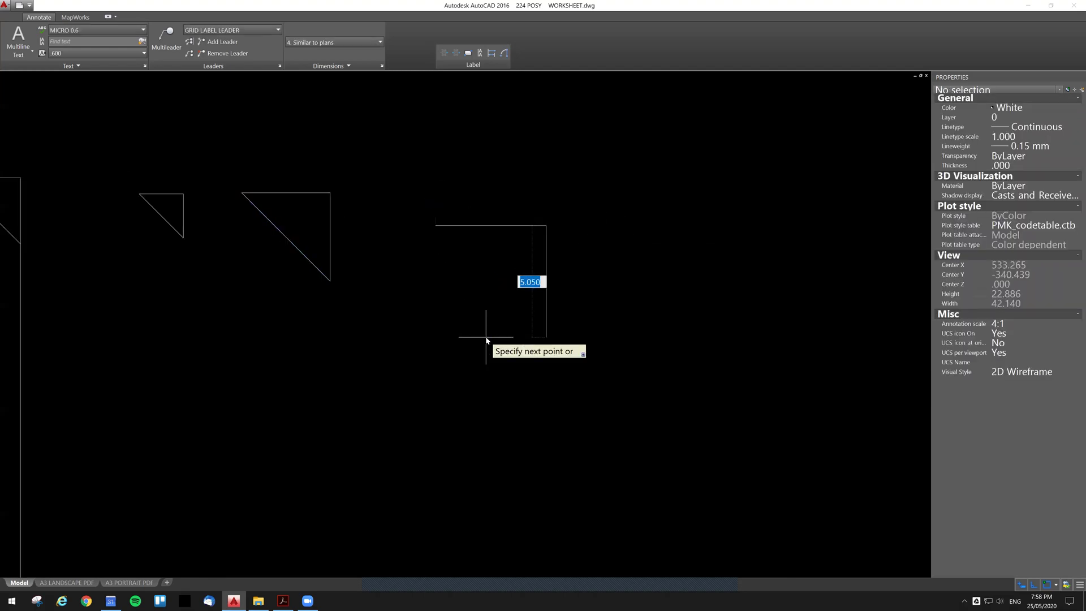
click(436, 225)
key(Escape)
click(509, 255)
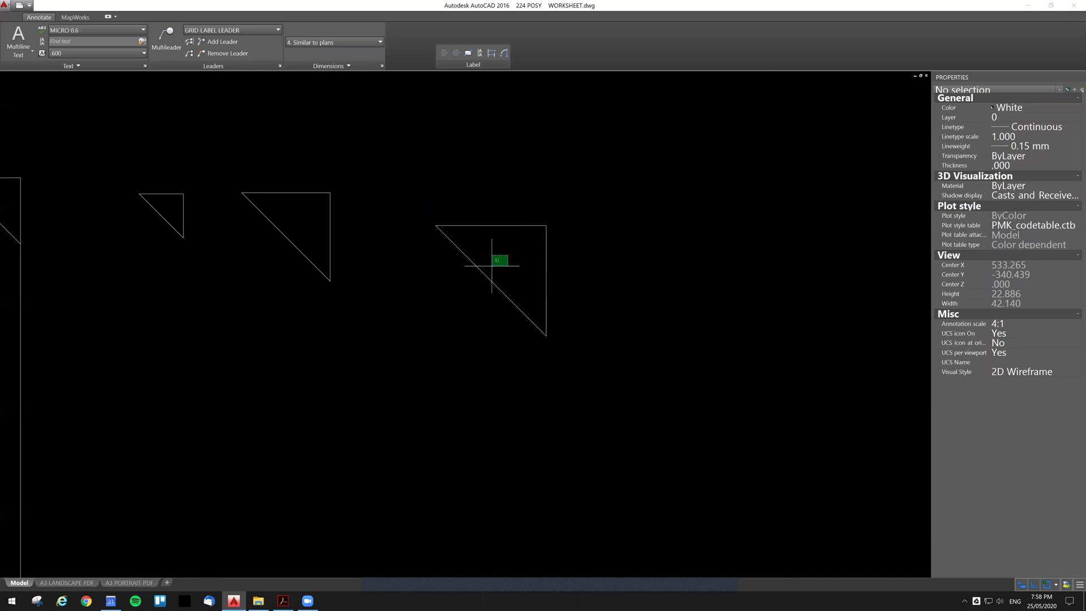
click(468, 285)
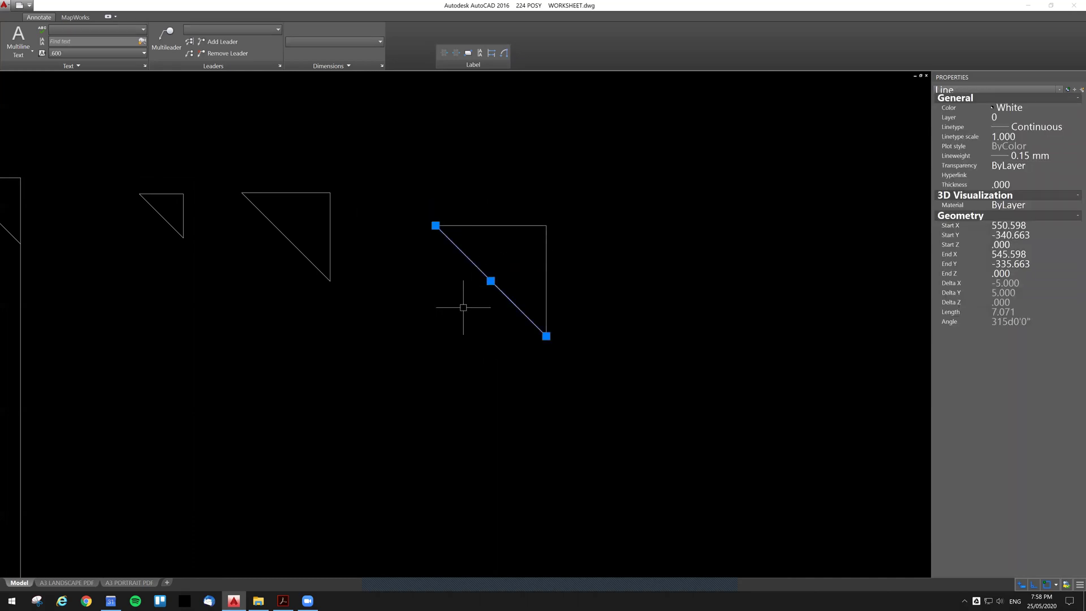
Step: Select the triangles' diagonals and sides to compare their lengths
scroll(444, 278, down, 2)
key(Escape)
click(471, 276)
key(Escape)
click(361, 252)
click(334, 261)
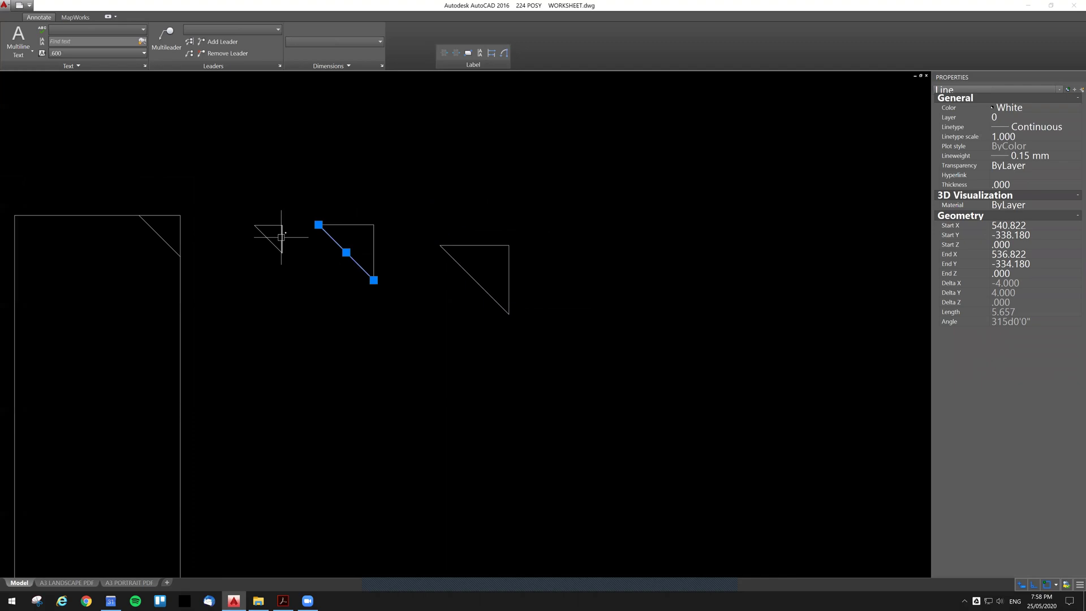
click(281, 237)
Step: Erase all the test triangles and the leftover line using crossing selections
scroll(405, 252, down, 4)
click(540, 352)
click(230, 184)
key(Delete)
click(377, 366)
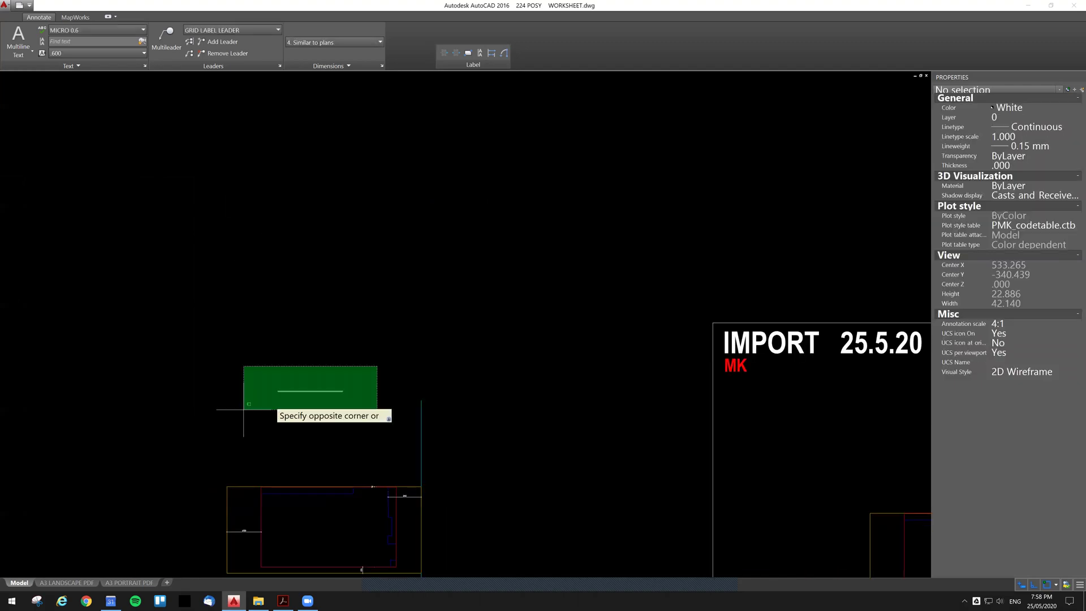
click(244, 409)
key(e)
click(254, 322)
click(354, 364)
click(355, 364)
click(285, 390)
key(Delete)
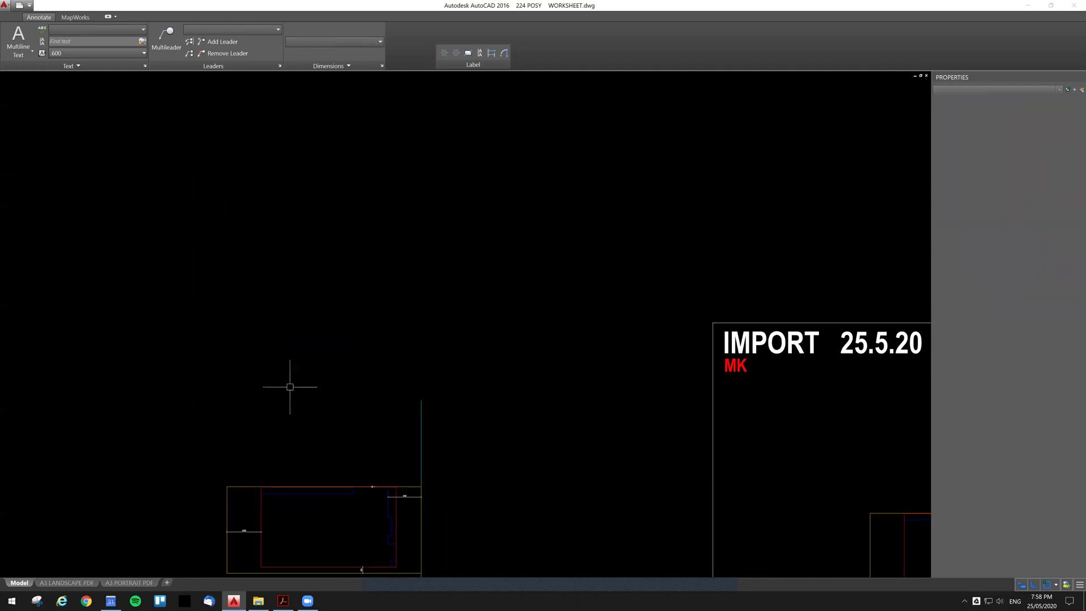
Step: Locate the existing floor plan, then bring in the 224 POSY WD REV 08 PDF
scroll(290, 386, down, 4)
middle_drag(287, 393, 380, 333)
scroll(417, 322, up, 4)
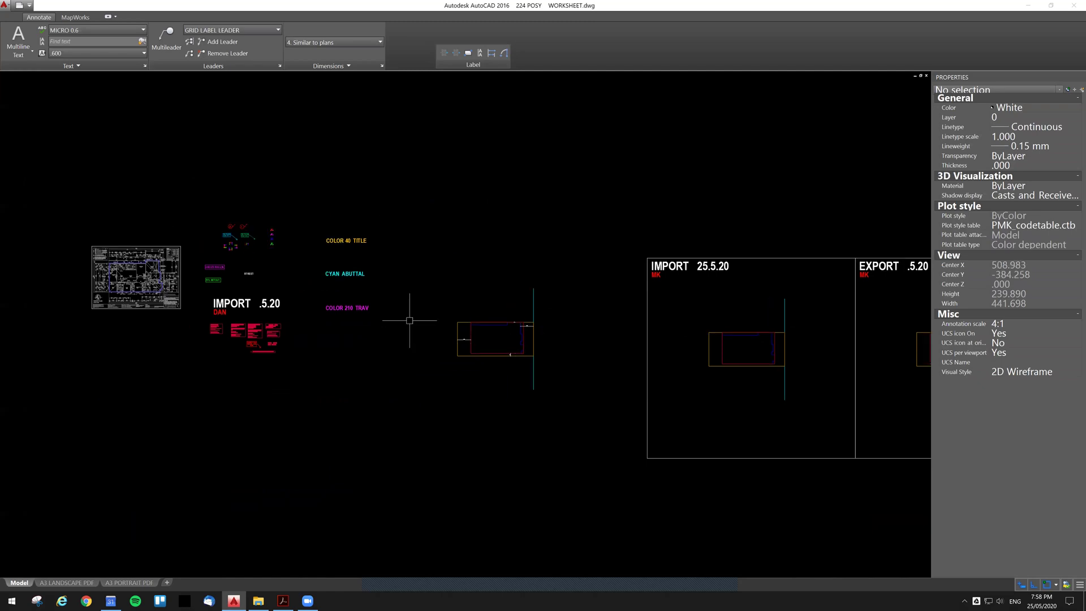
scroll(424, 332, down, 4)
scroll(452, 311, up, 2)
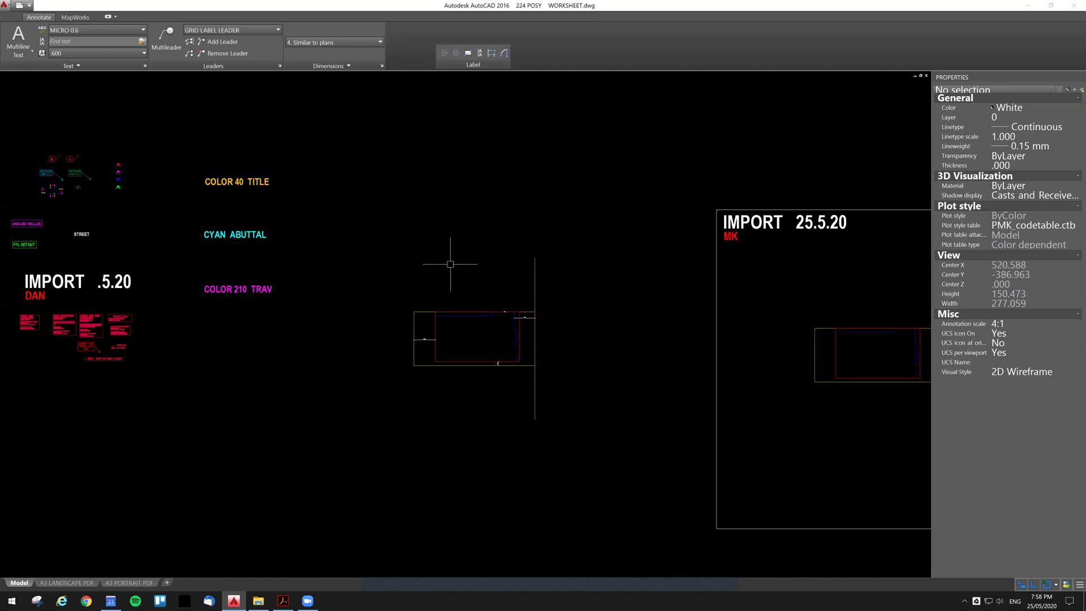
middle_drag(275, 321, 723, 355)
middle_drag(387, 310, 521, 308)
scroll(500, 262, up, 4)
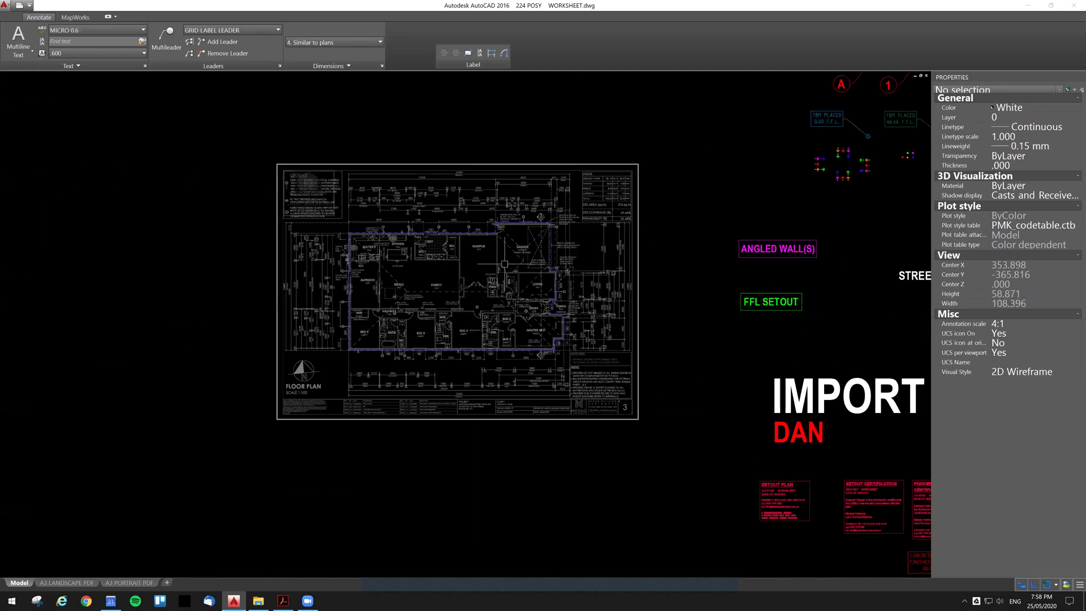
scroll(462, 187, down, 2)
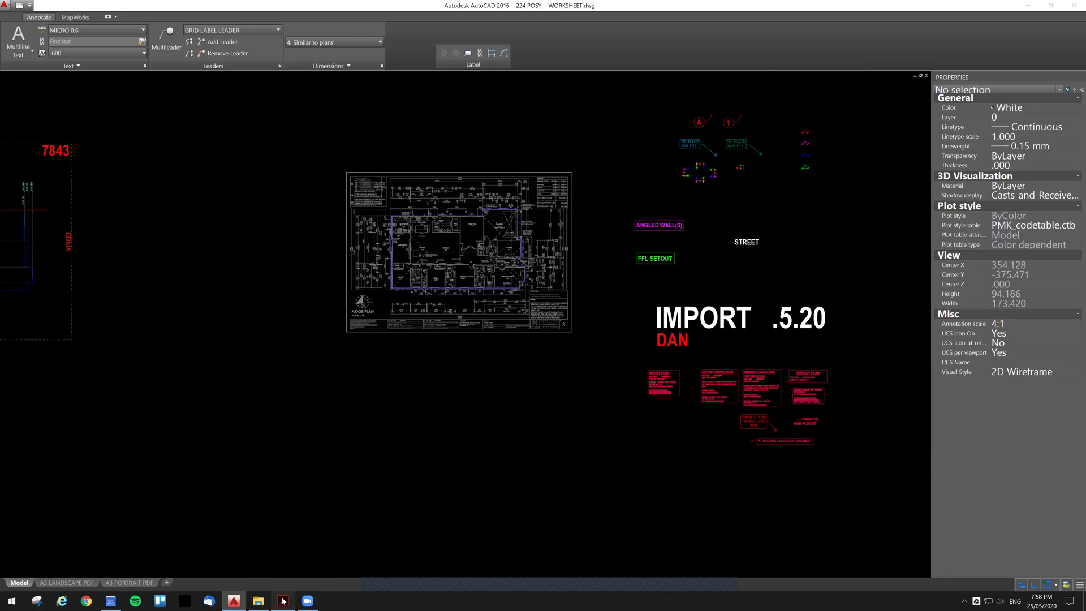
click(259, 601)
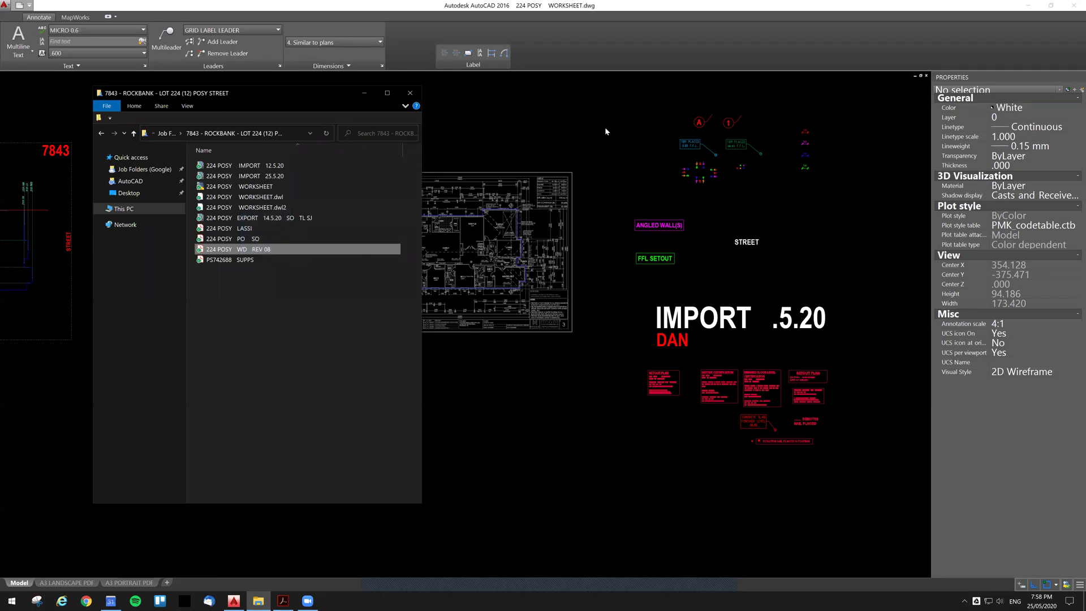
scroll(595, 125, down, 6)
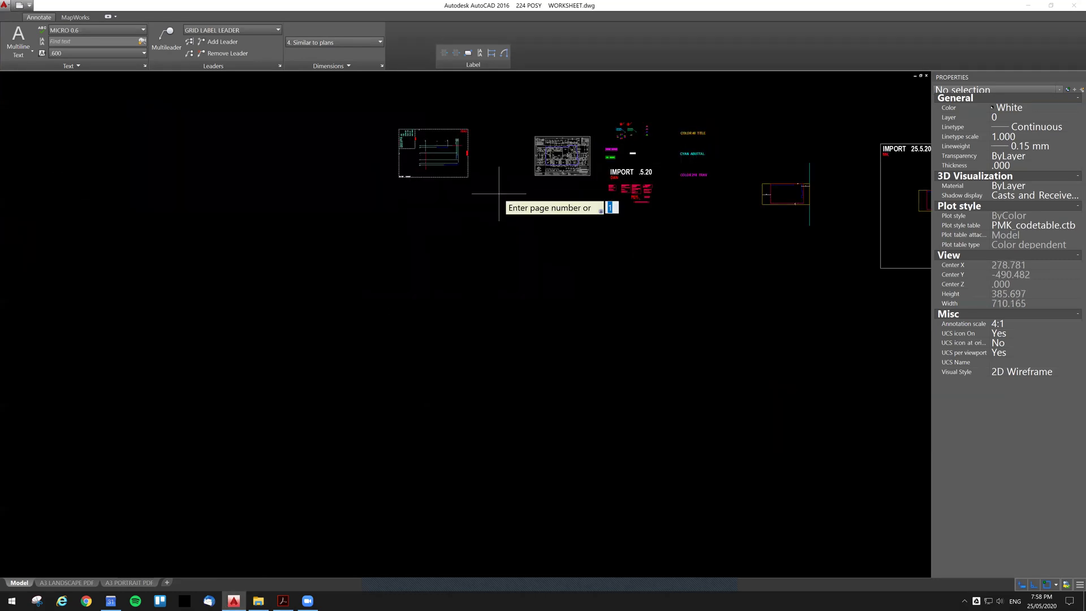
Step: Attach PDF page 2 at an insertion point in empty space, scaled 0.001
middle_drag(499, 195, 439, 201)
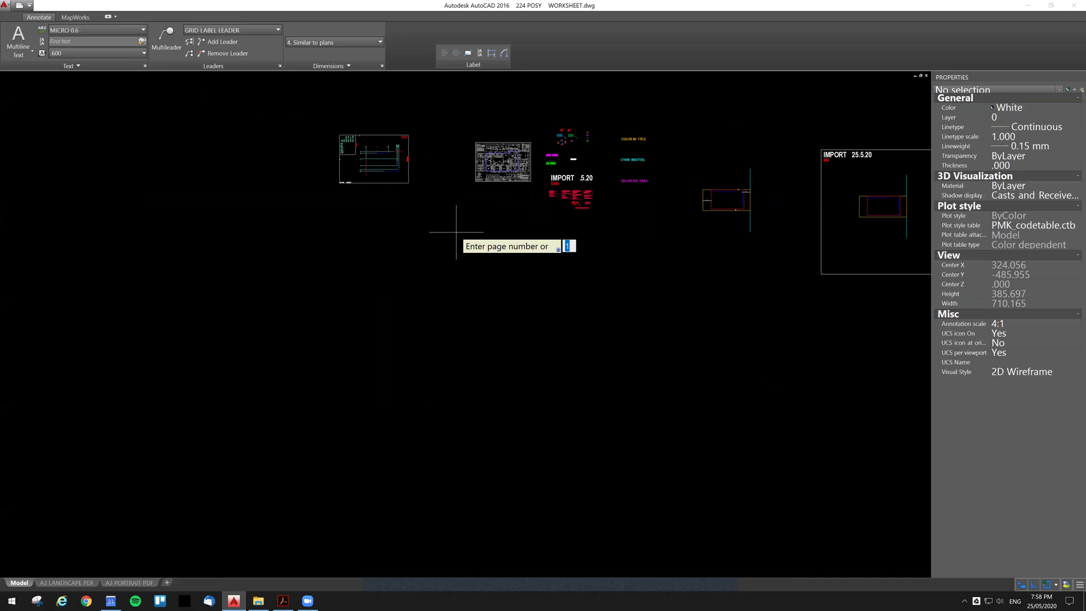
key(Return)
scroll(460, 274, up, 2)
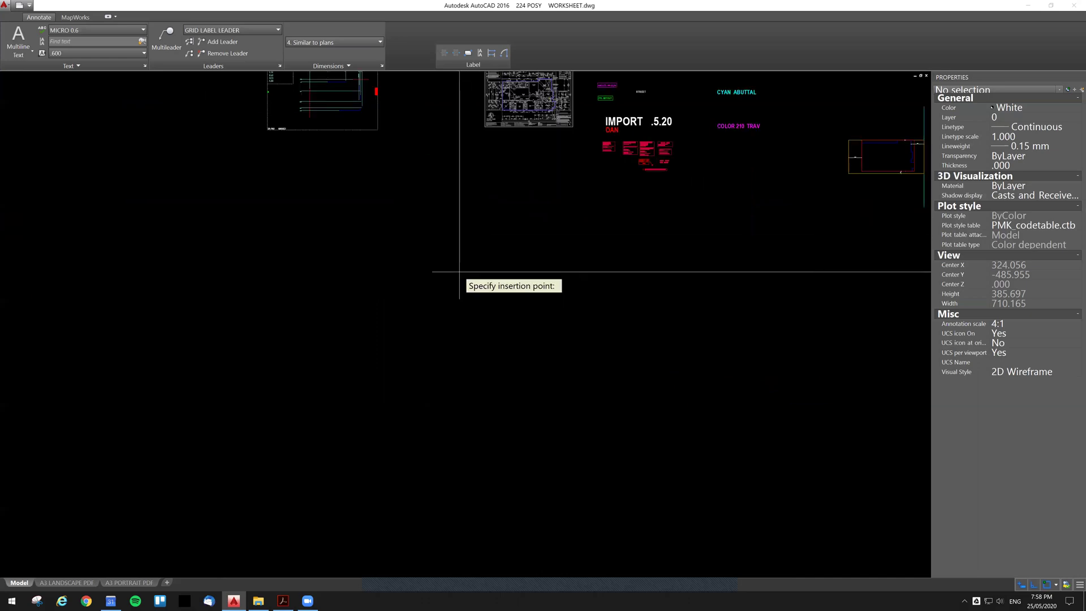
click(450, 281)
scroll(455, 276, down, 12)
scroll(458, 275, down, 2)
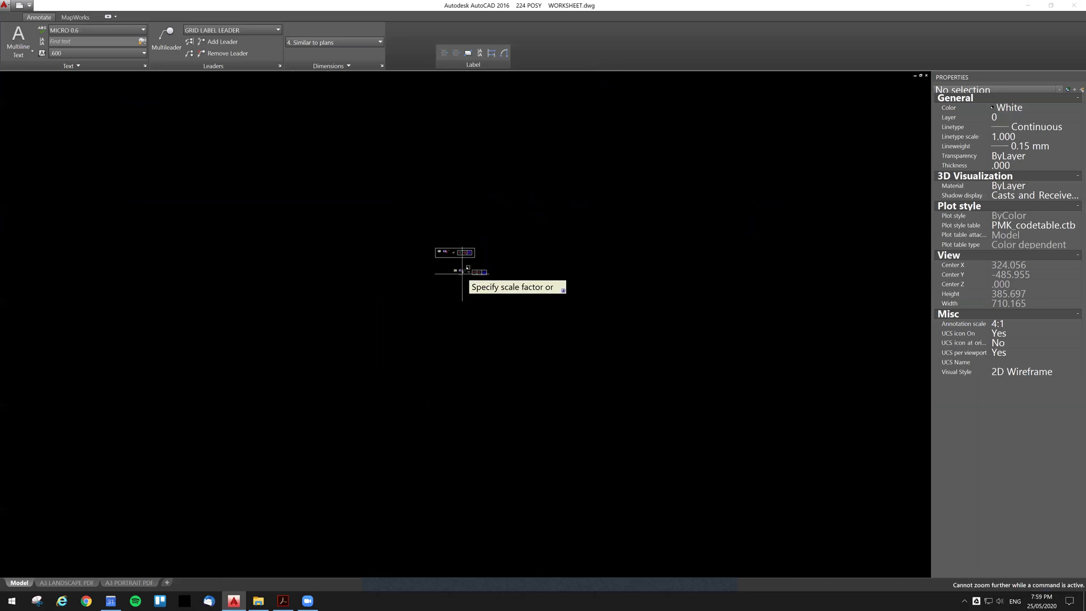
scroll(457, 273, up, 8)
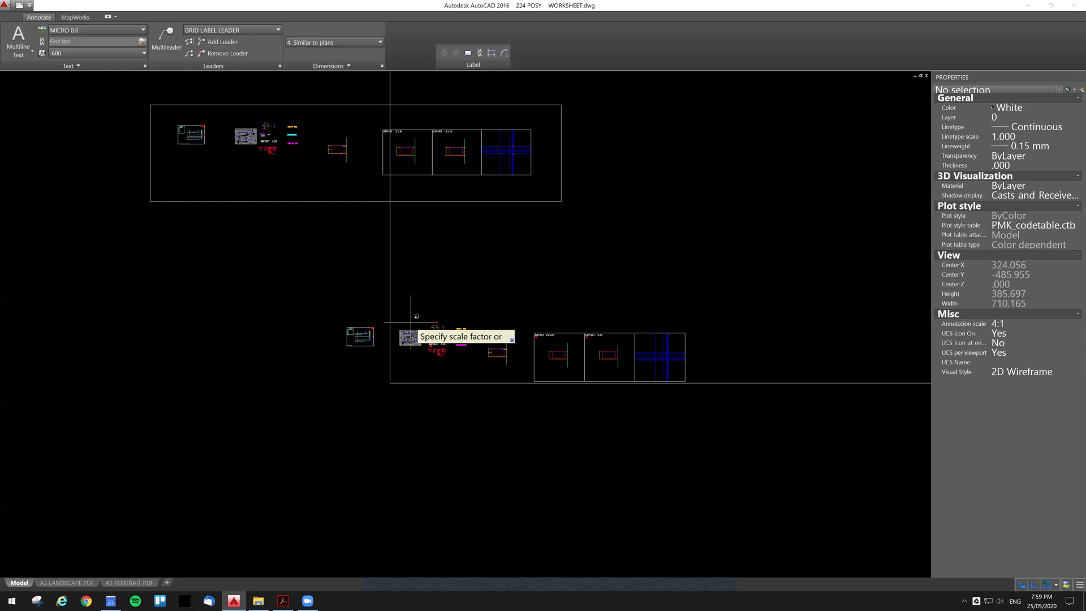
scroll(410, 323, up, 5)
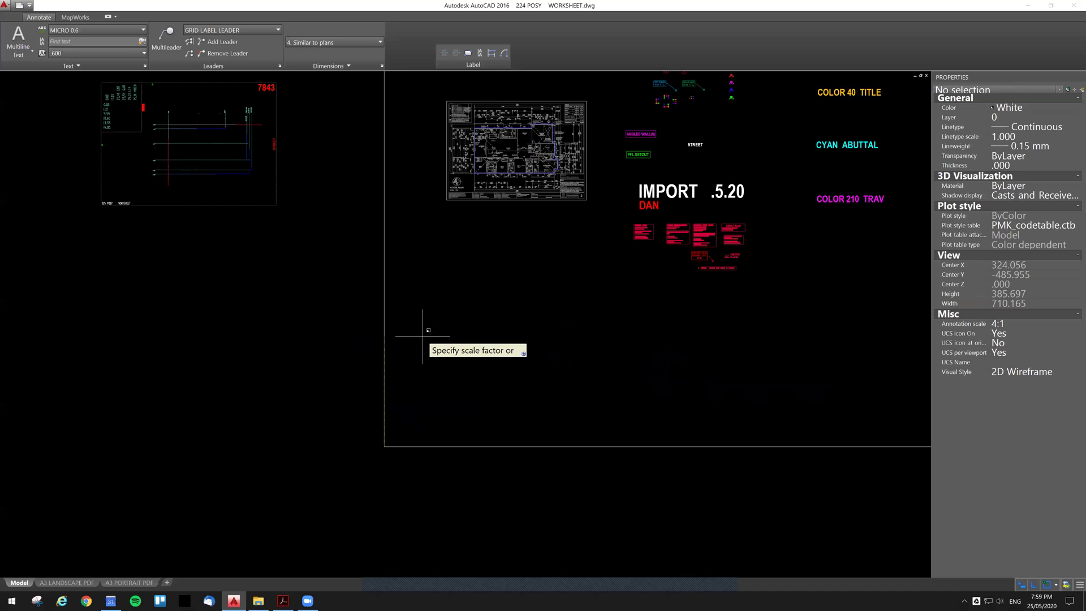
middle_drag(444, 135, 405, 196)
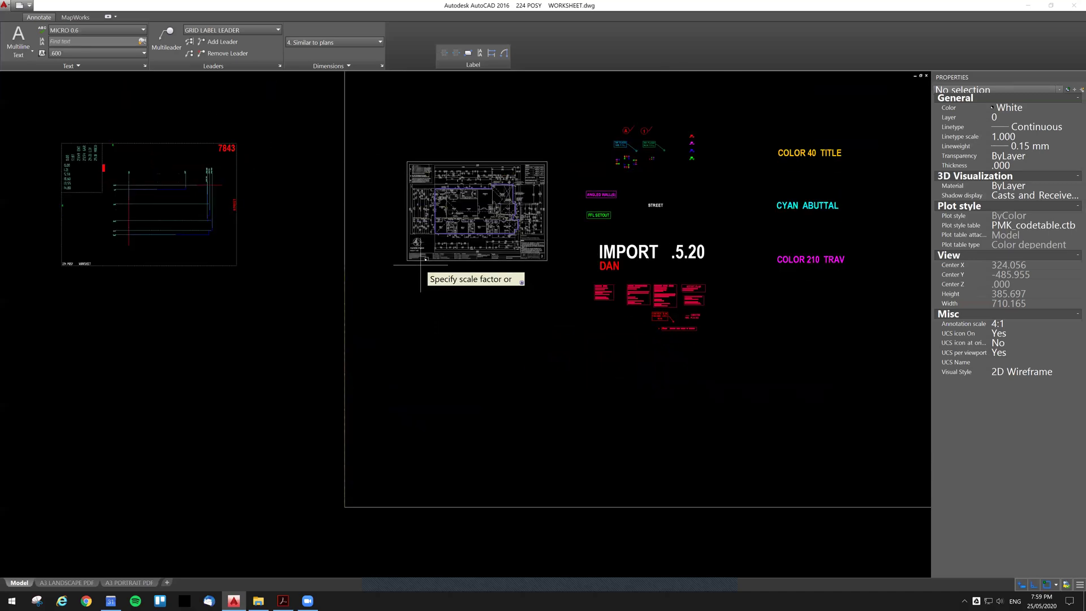
scroll(426, 259, down, 5)
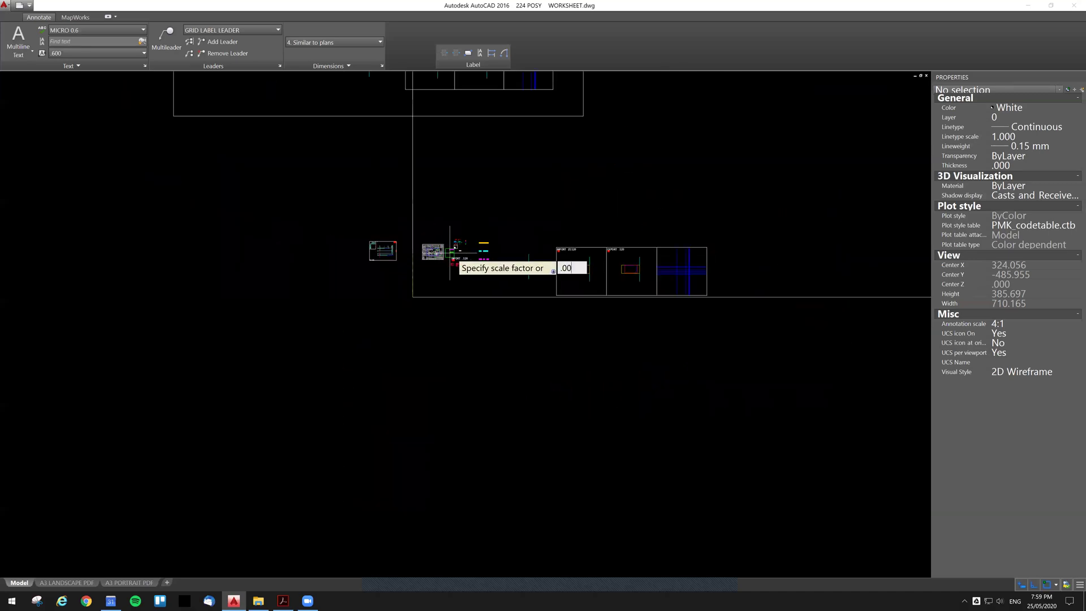
text(1)
key(Return)
key(Return)
scroll(428, 283, up, 6)
click(500, 442)
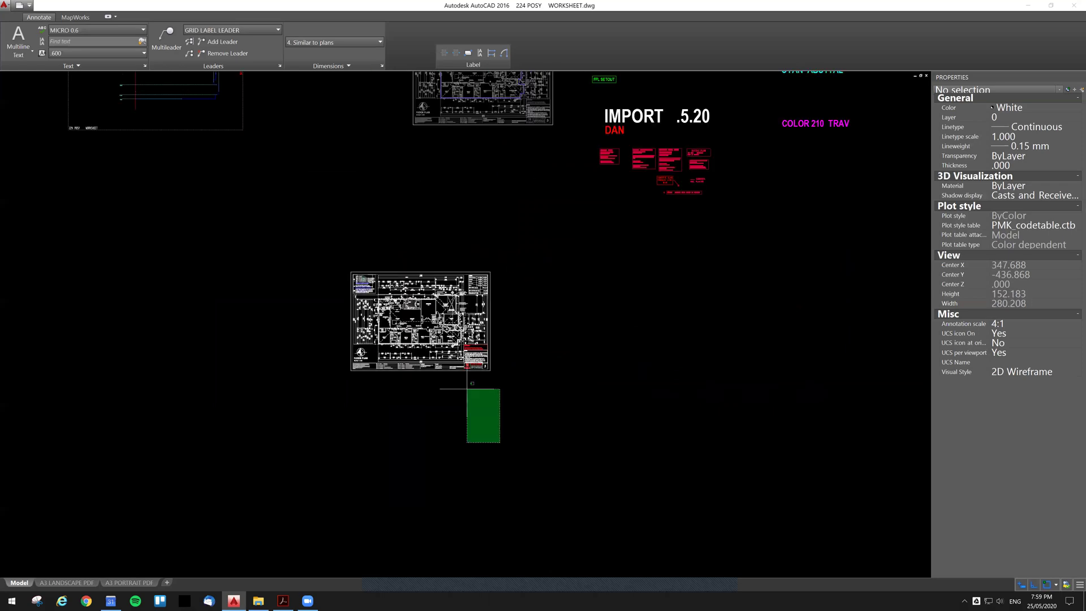
Step: Fade the floor plan underlay to 60 and measure the 17070 overall dimension as 17.070
click(350, 371)
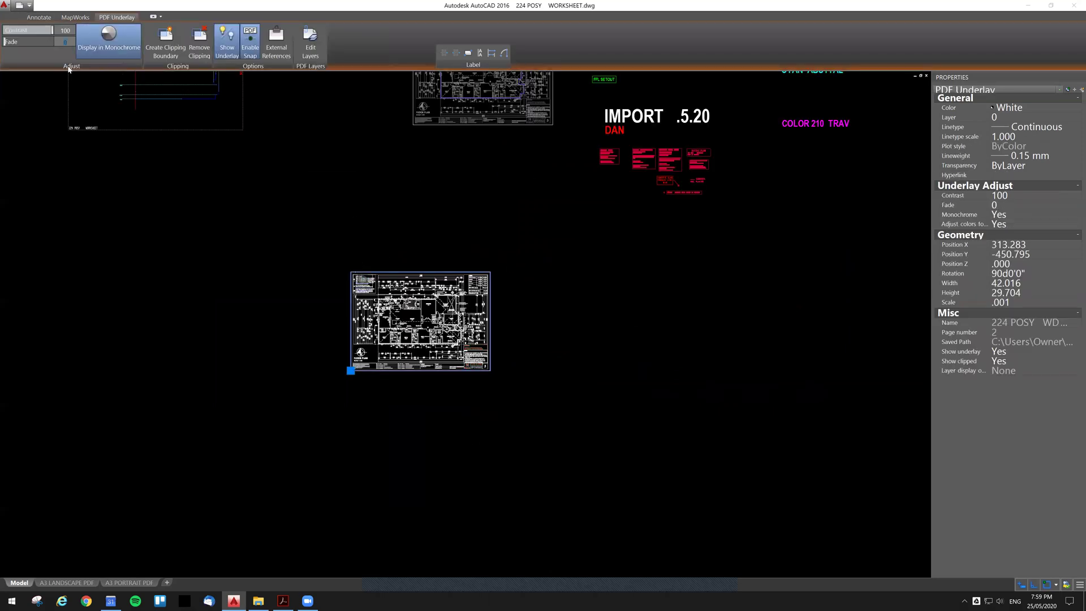
scroll(440, 312, up, 6)
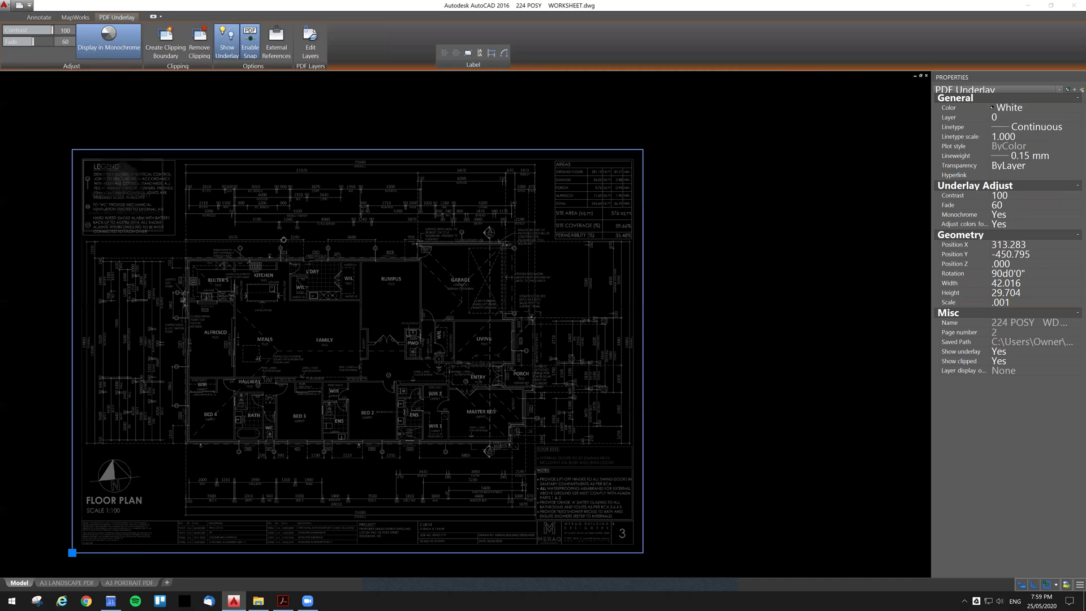
middle_drag(283, 239, 340, 241)
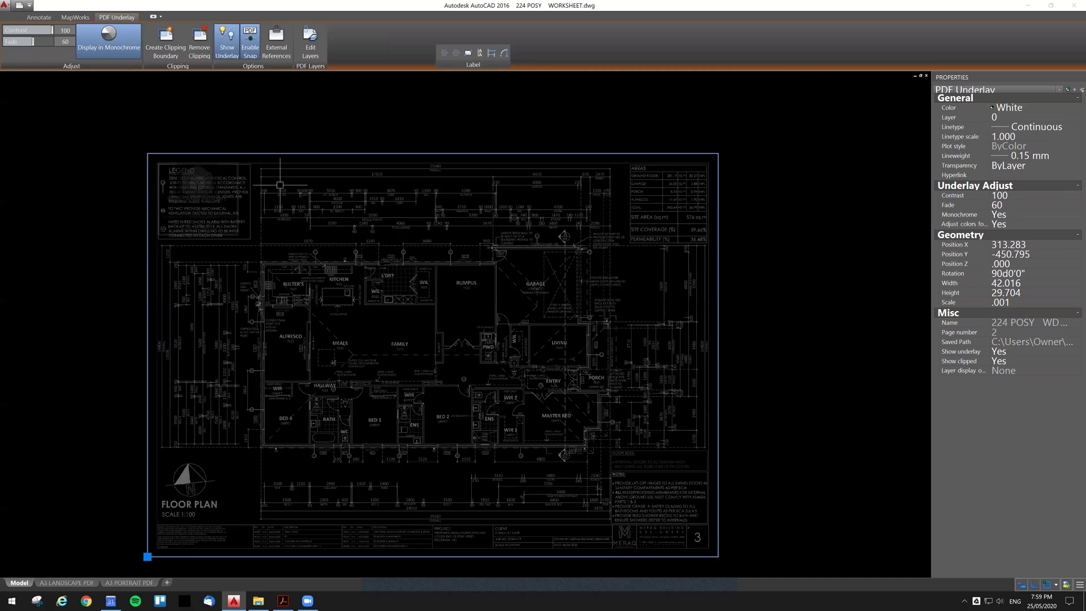
scroll(280, 184, up, 5)
text(I)
key(Return)
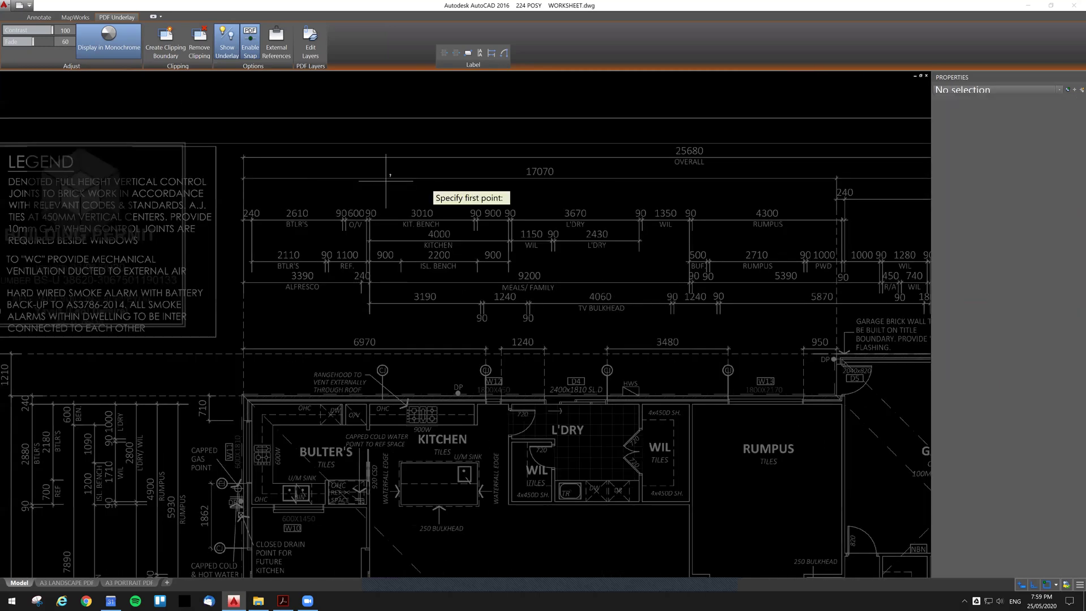
scroll(832, 165, up, 2)
click(831, 172)
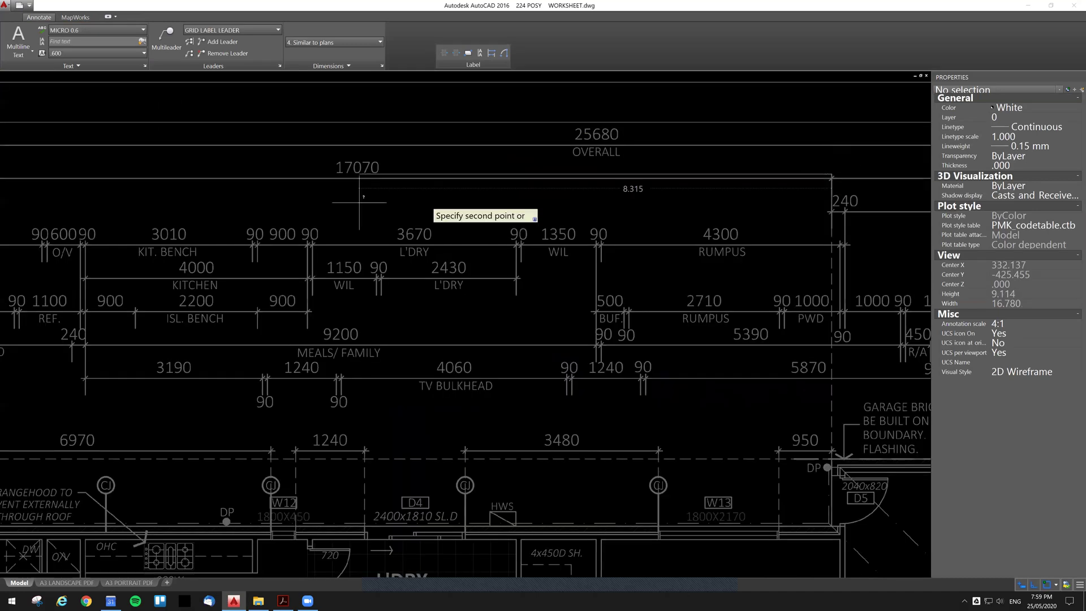
middle_drag(354, 200, 634, 199)
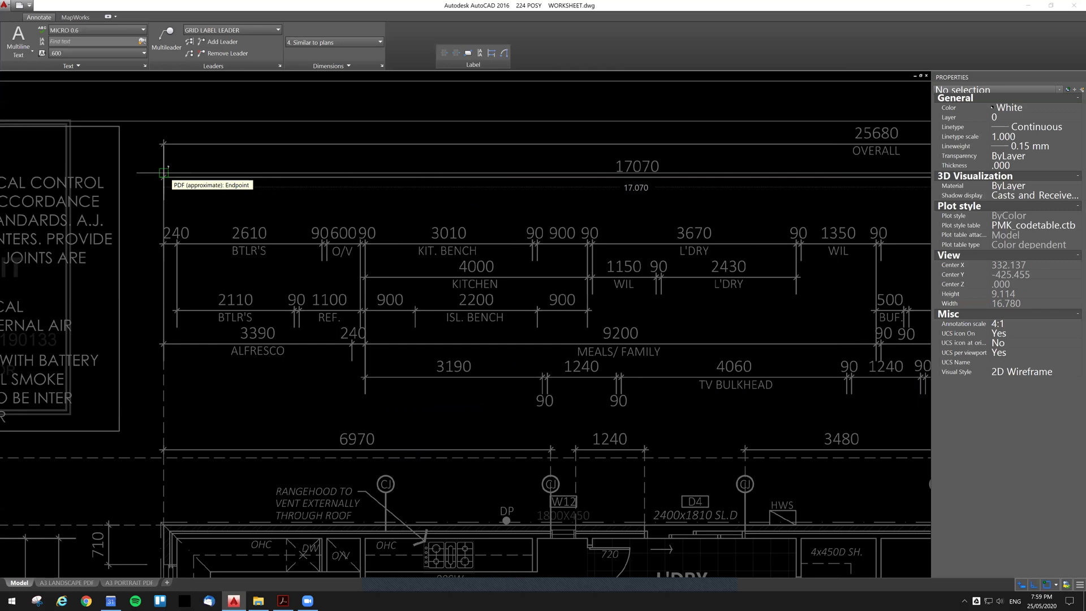
scroll(219, 197, down, 6)
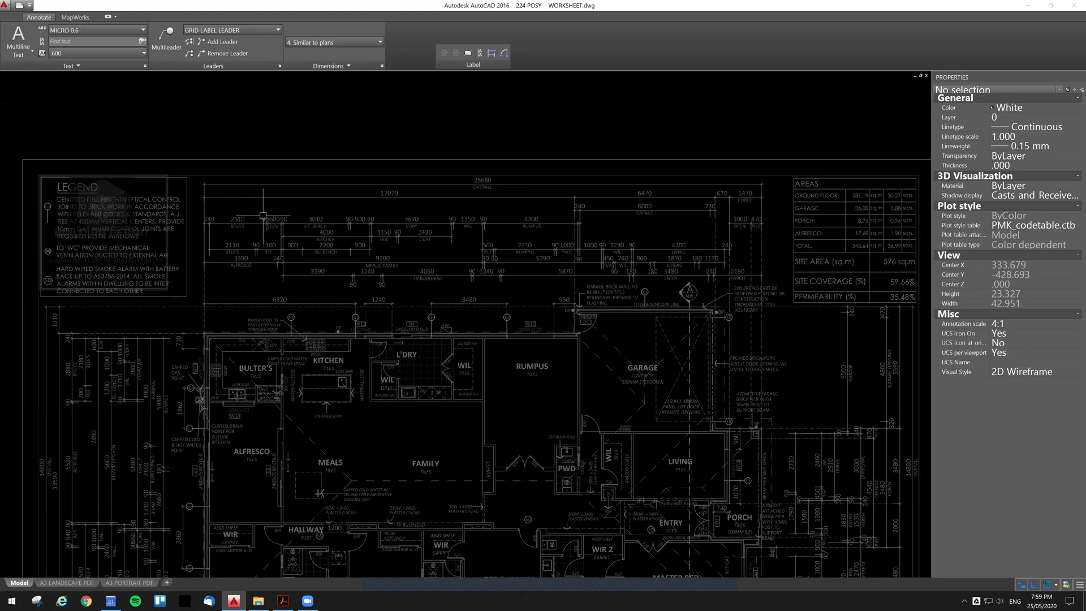
Step: Delete the lower PDF sheet and bring windows W1 and W2 of the remaining floor plan into view
scroll(408, 262, down, 2)
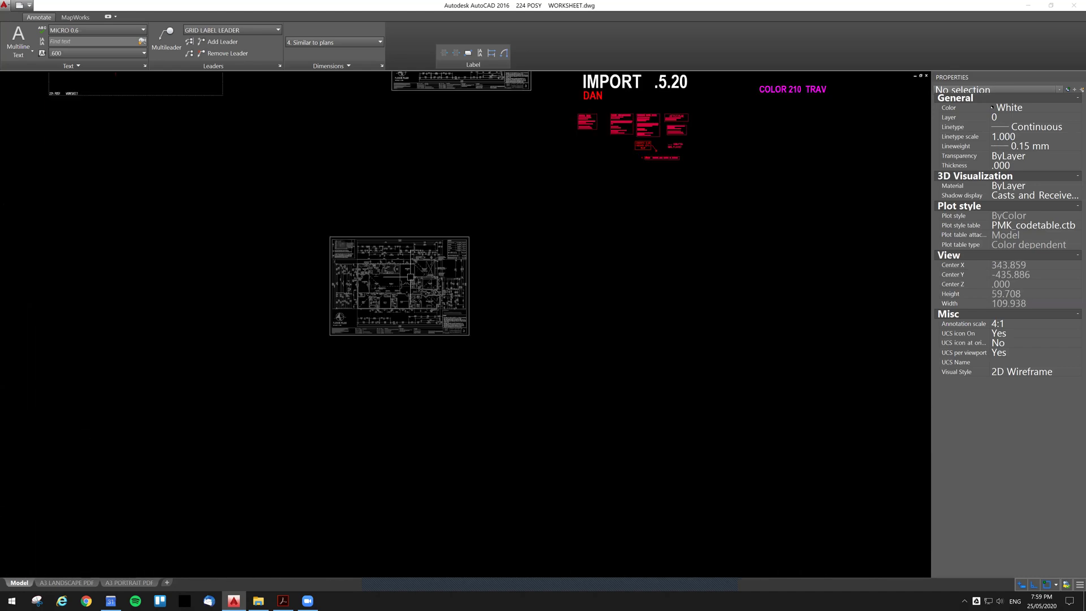
drag(409, 276, 291, 219)
key(Delete)
middle_drag(309, 191, 344, 336)
scroll(464, 219, up, 1)
scroll(465, 173, up, 8)
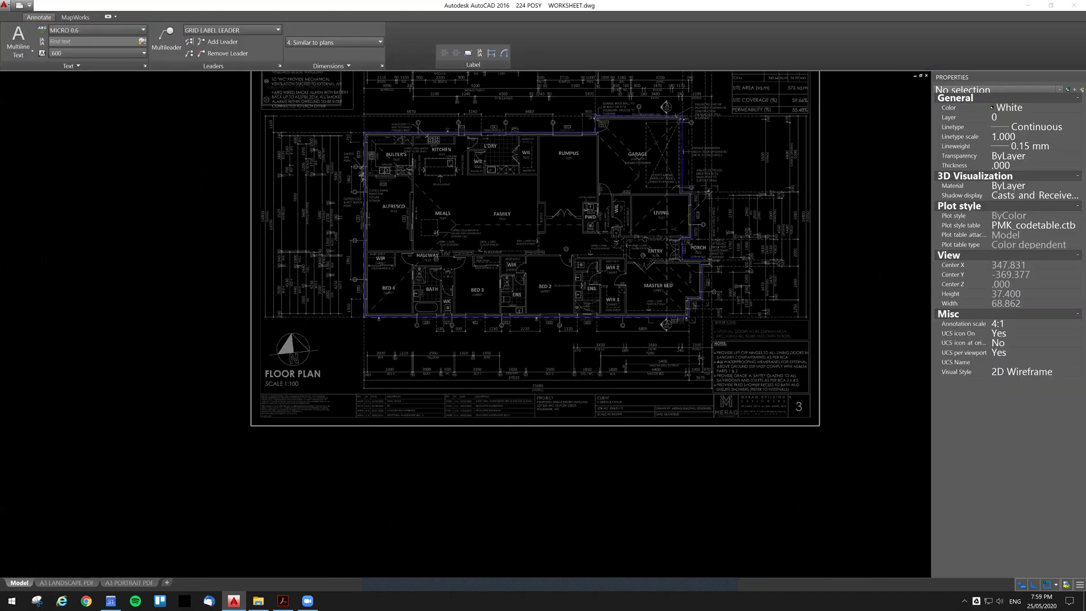
scroll(761, 274, up, 4)
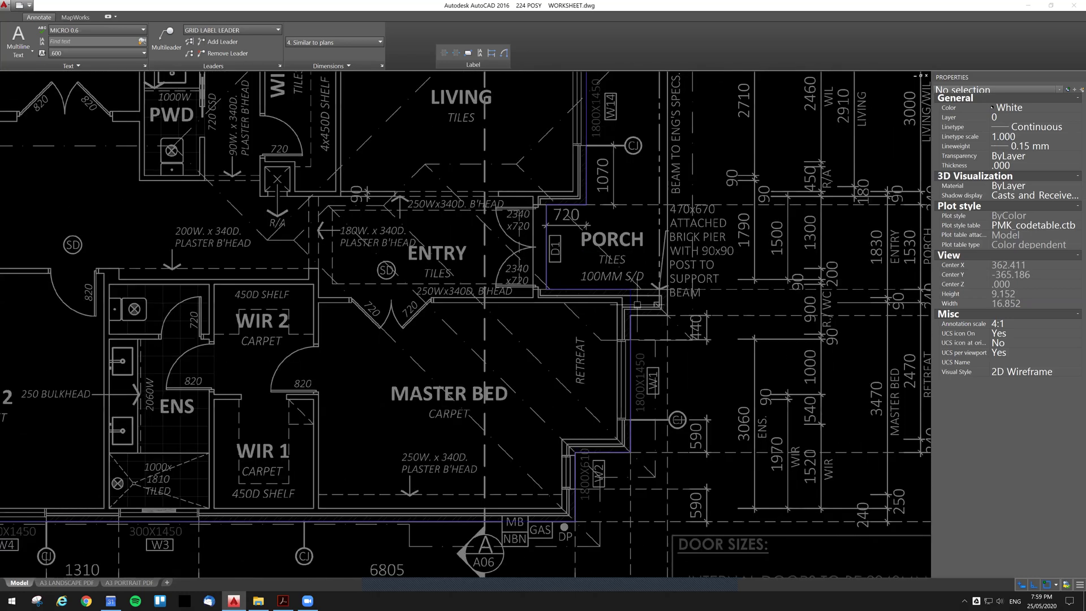
scroll(630, 289, up, 4)
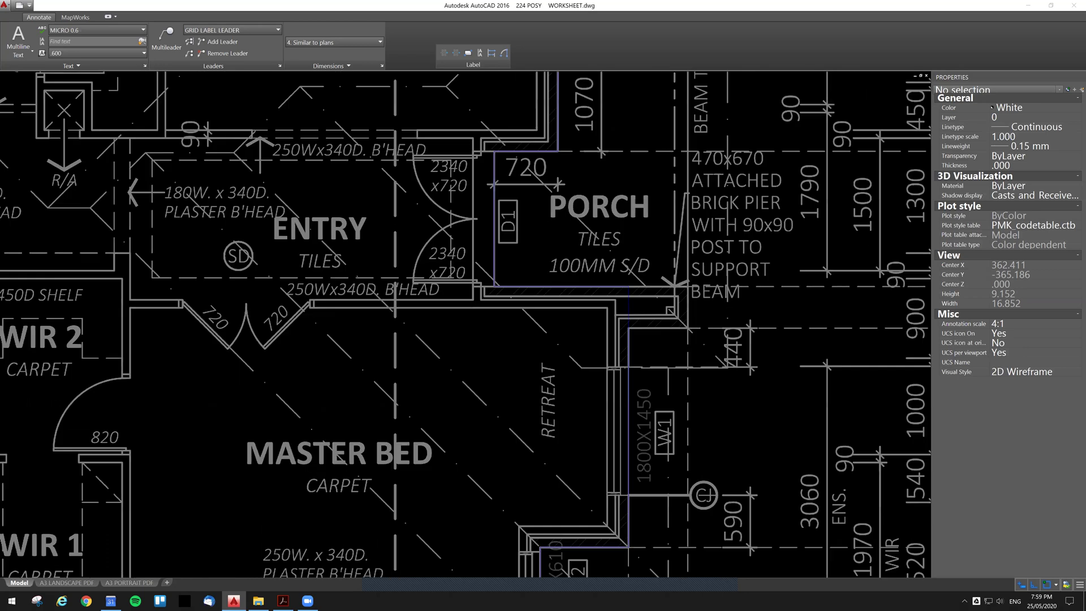
click(630, 289)
key(Escape)
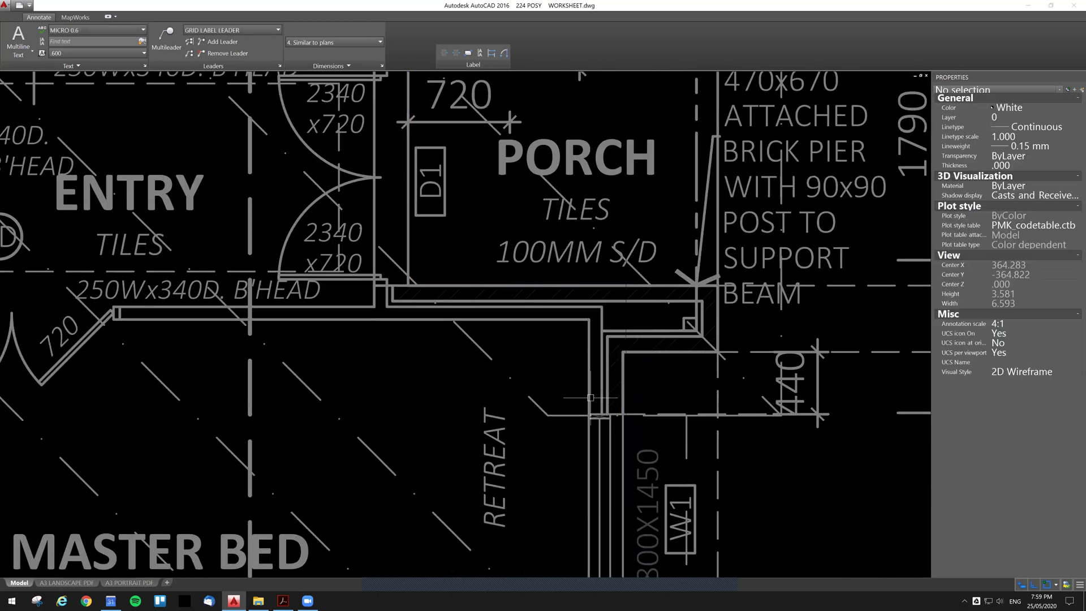
middle_drag(590, 398, 535, 216)
middle_drag(523, 401, 502, 284)
Step: Trace a 2.48-long vertical polyline from the wall corner beside window W1
text(pl)
key(space)
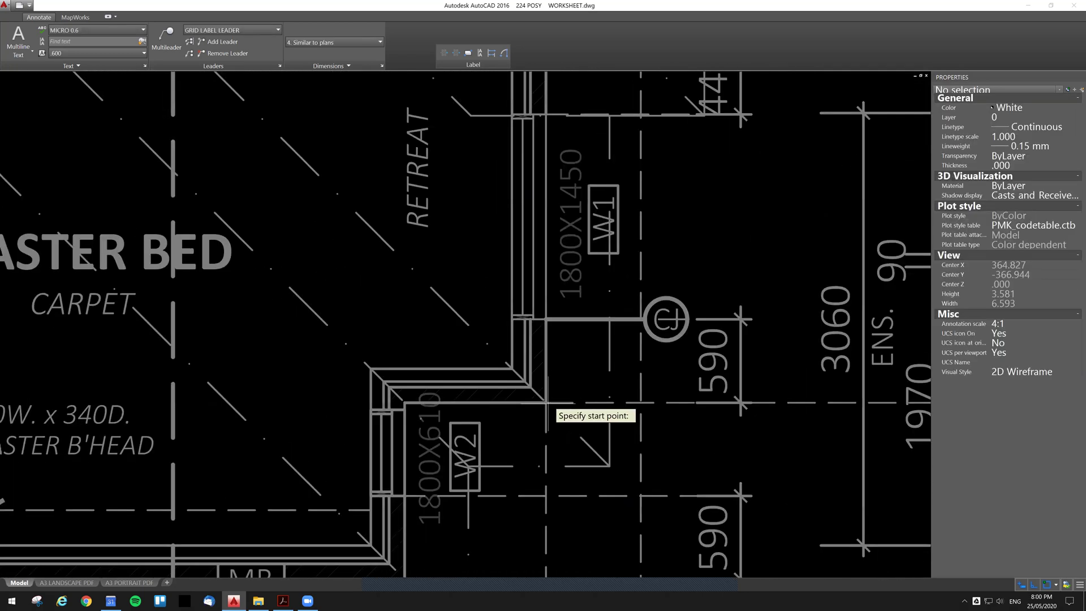
scroll(546, 403, up, 4)
click(545, 403)
scroll(492, 291, down, 2)
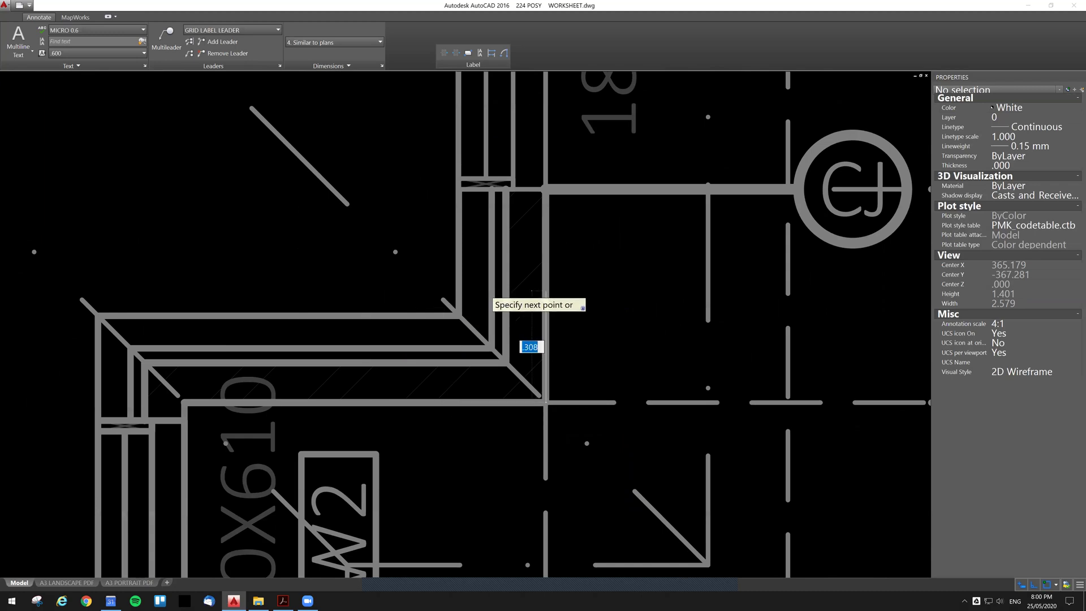
scroll(354, 332, down, 2)
scroll(357, 407, down, 3)
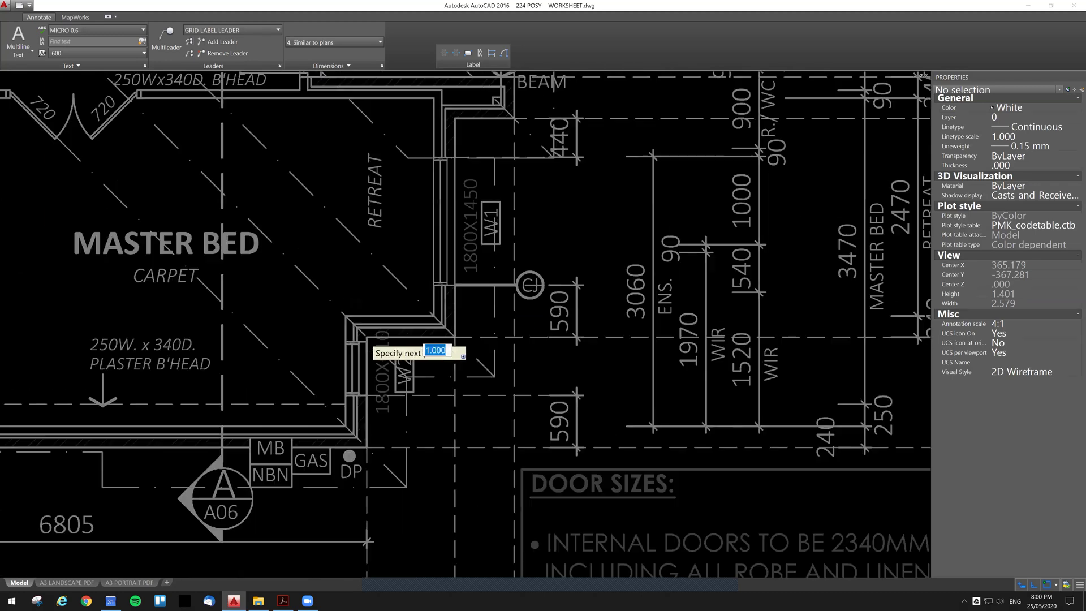
scroll(453, 192, up, 1)
scroll(399, 300, down, 4)
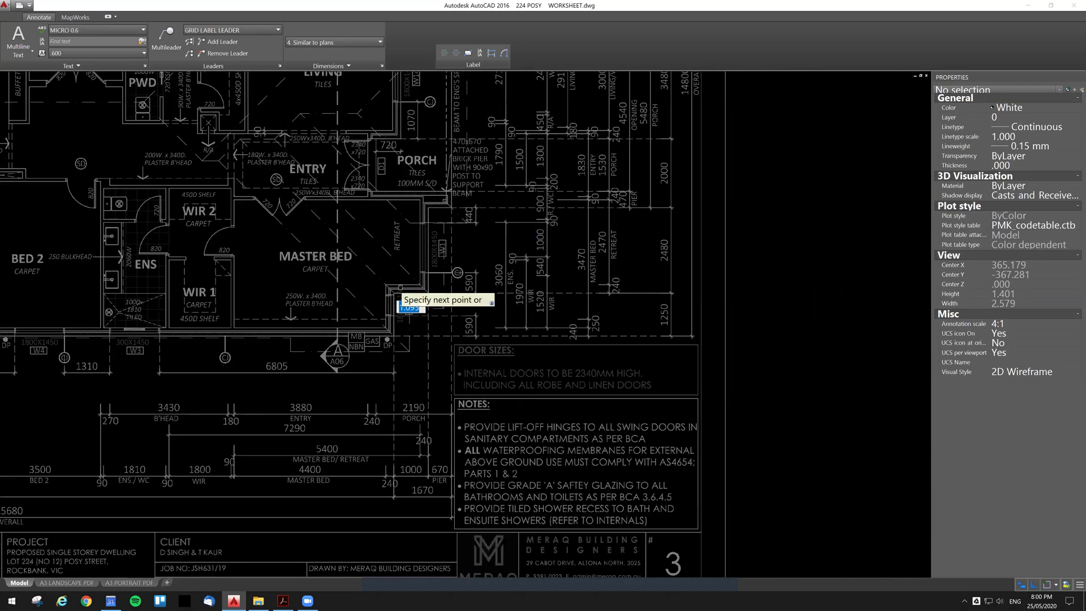
scroll(396, 308, up, 1)
scroll(142, 368, down, 1)
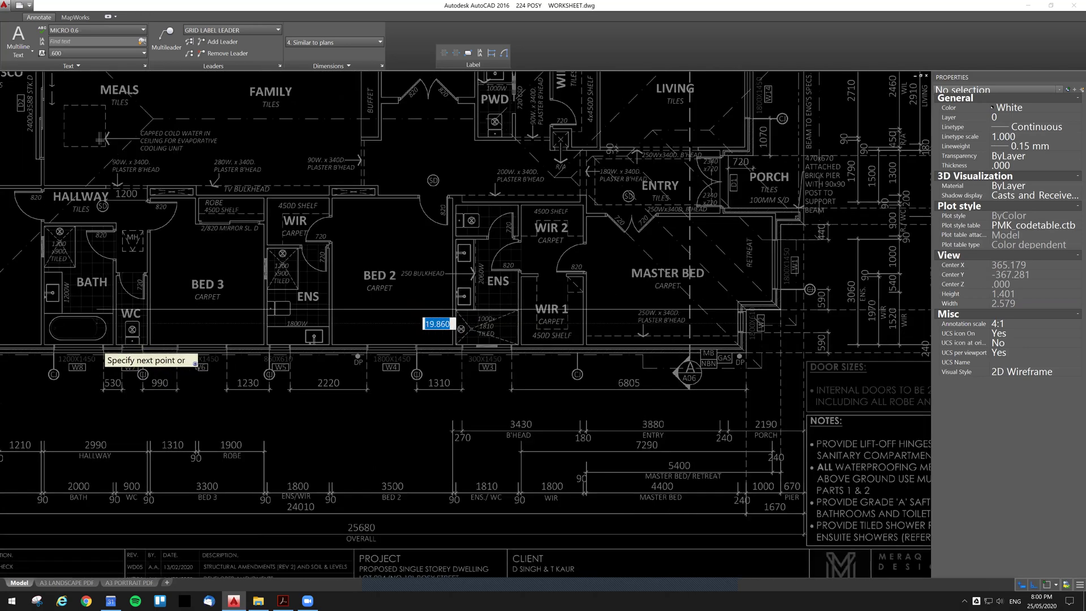
scroll(142, 368, down, 1)
scroll(545, 251, up, 4)
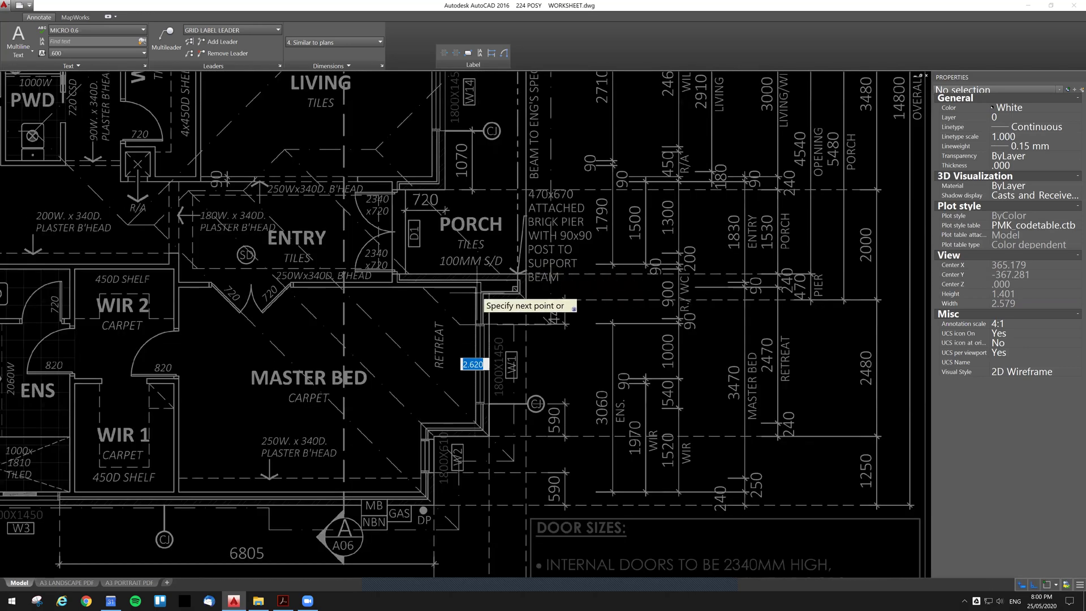
scroll(492, 290, up, 3)
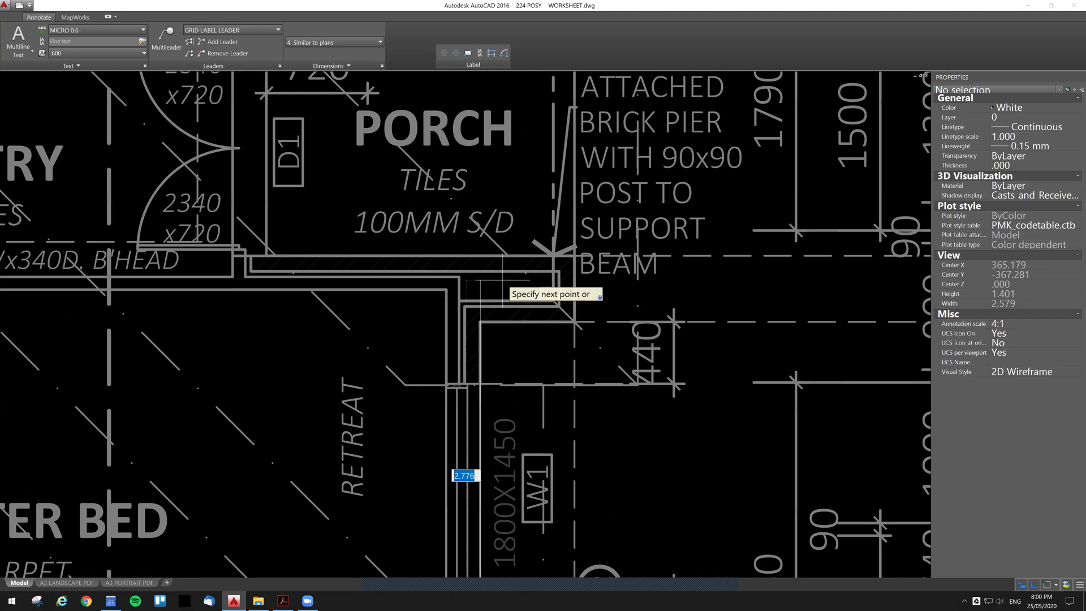
scroll(492, 321, down, 2)
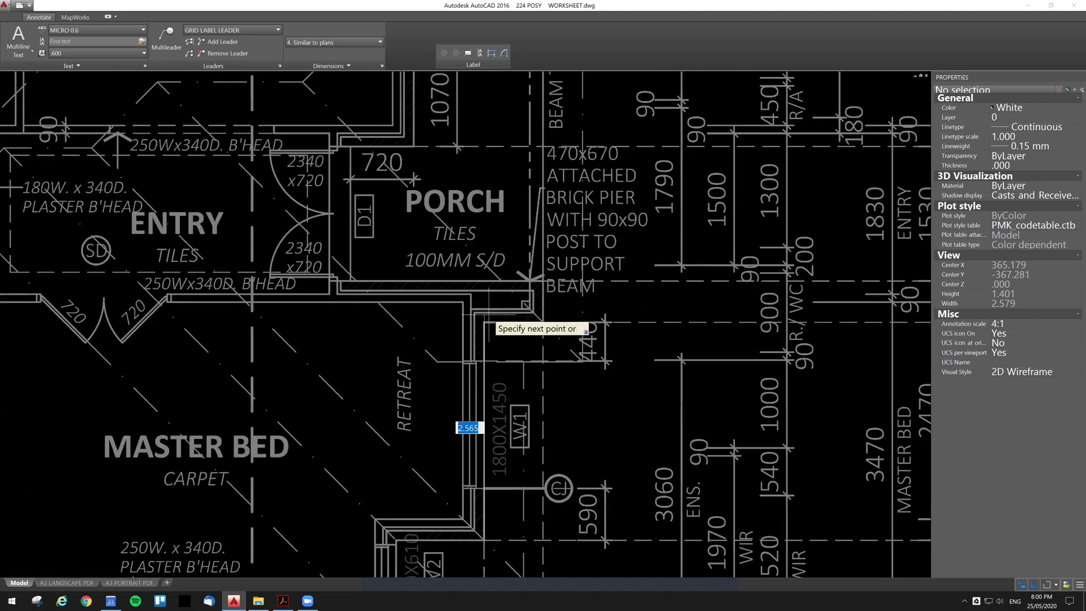
scroll(490, 332, down, 4)
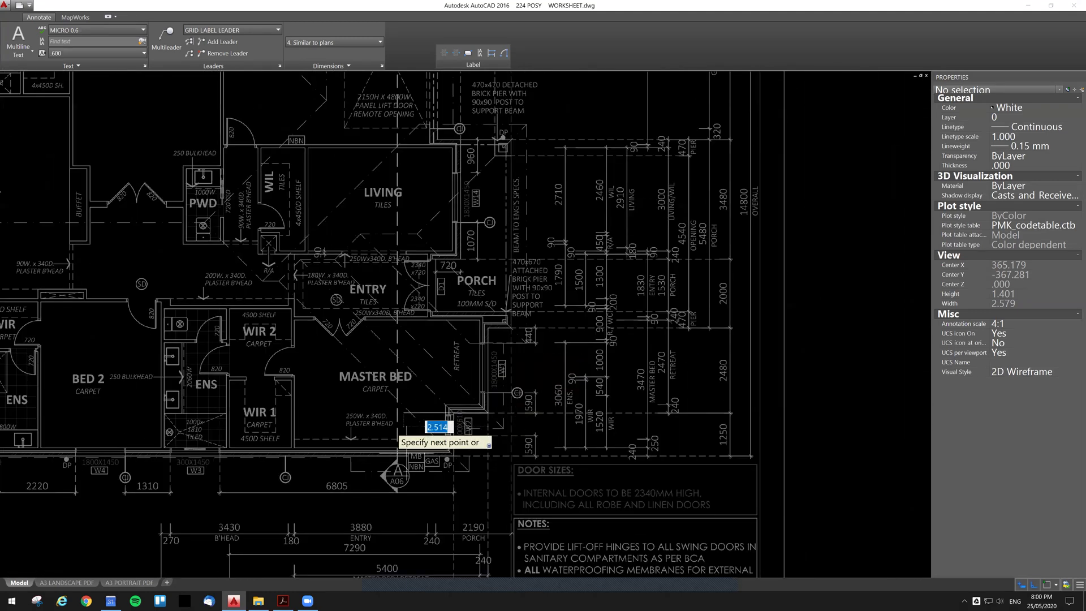
scroll(490, 486, up, 4)
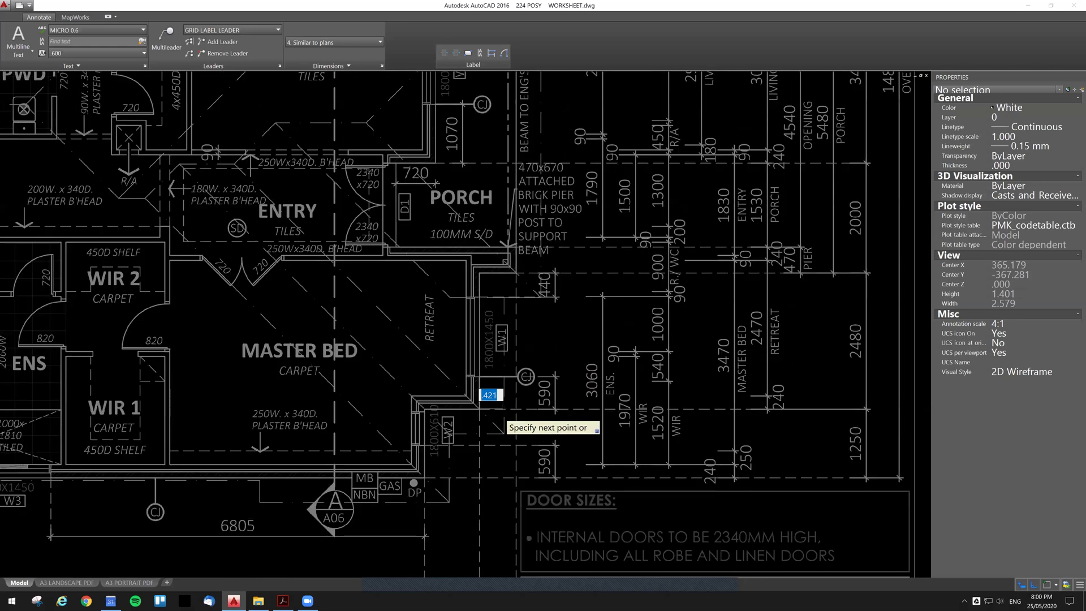
scroll(491, 277, down, 2)
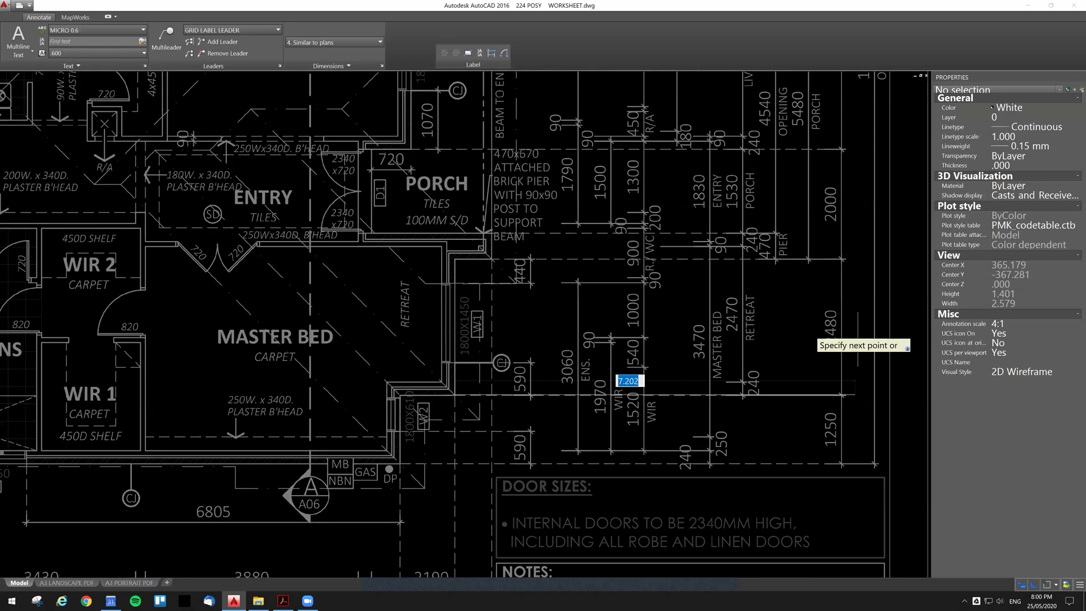
text(2.48)
key(Return)
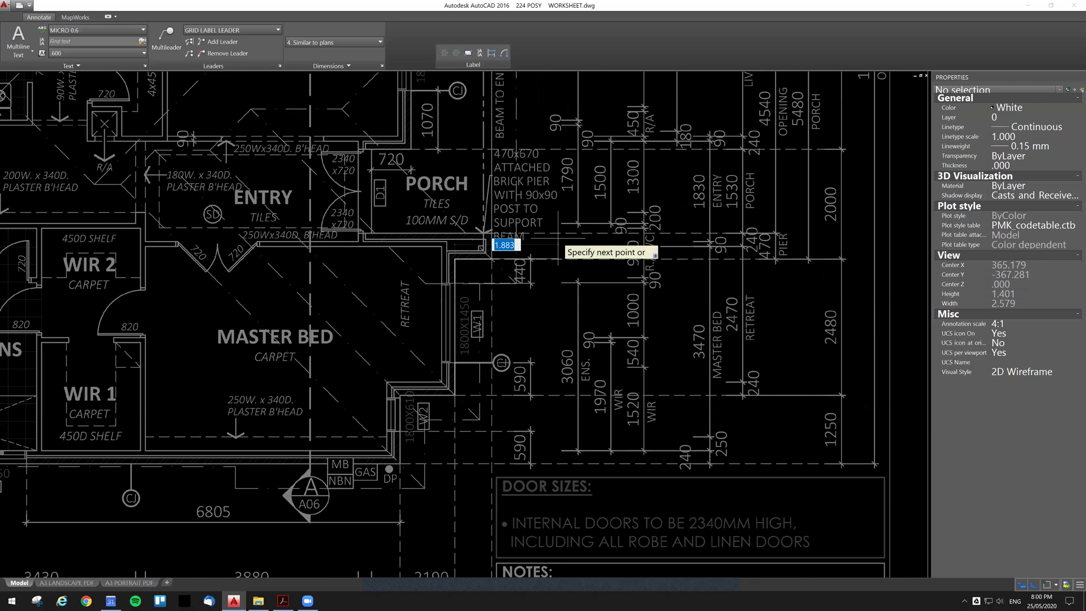
Step: Start another polyline at the next corner, cancel it, and select the traced wall polyline to check it
scroll(483, 245, down, 2)
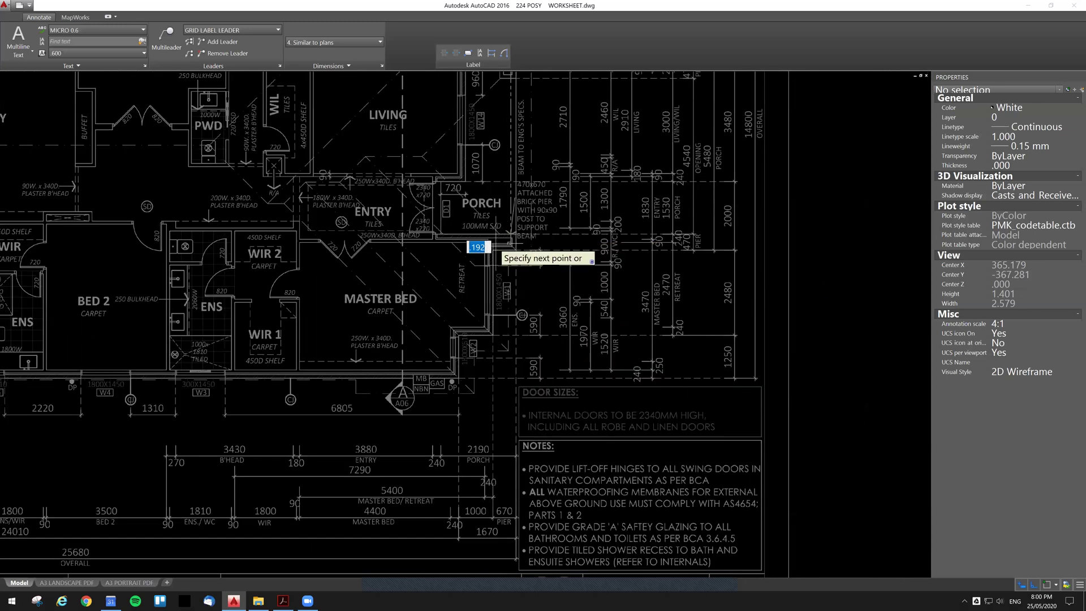
scroll(491, 253, up, 3)
key(Return)
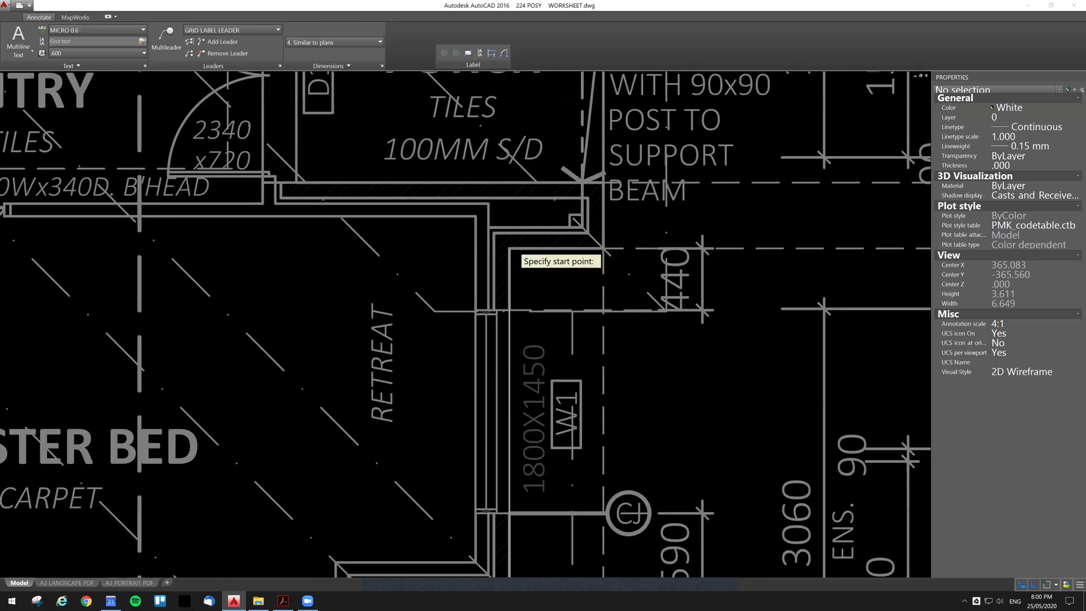
scroll(503, 248, up, 2)
click(505, 249)
scroll(622, 261, down, 5)
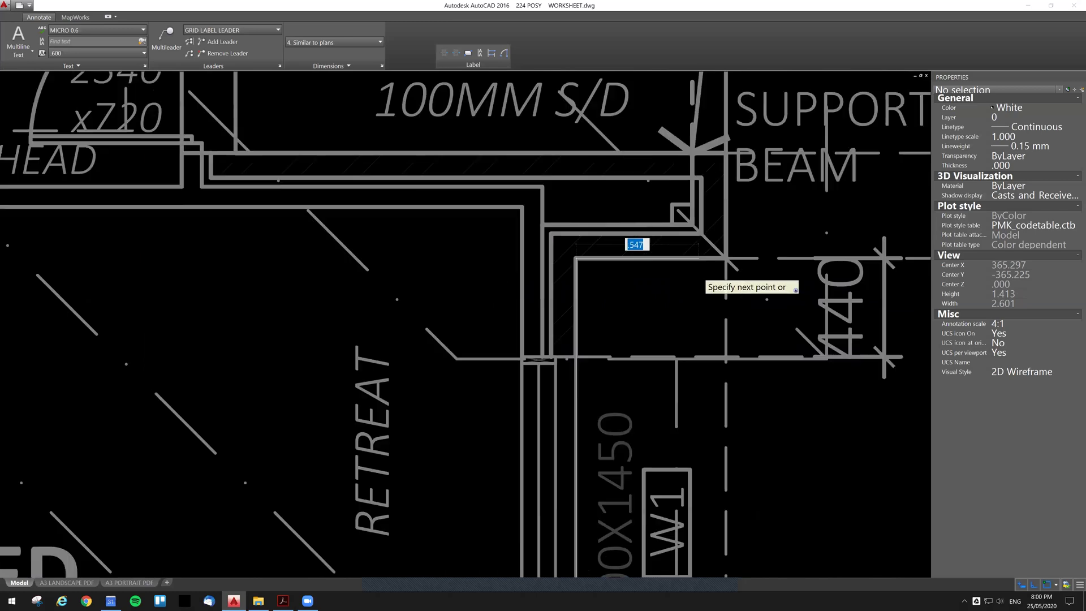
scroll(694, 271, down, 1)
key(Escape)
click(667, 273)
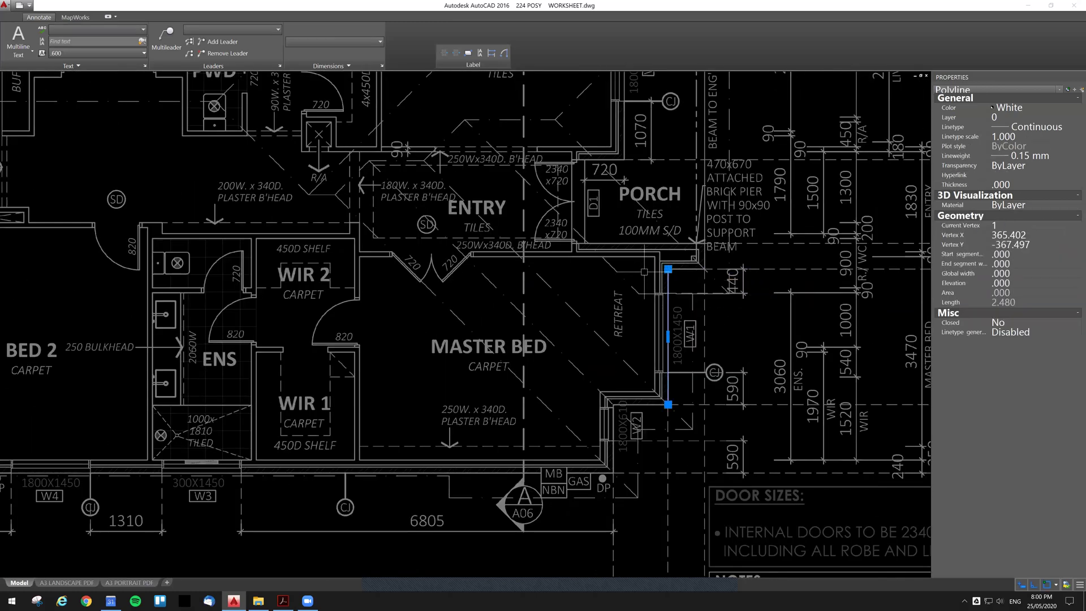
key(Delete)
scroll(645, 271, down, 1)
scroll(645, 275, down, 4)
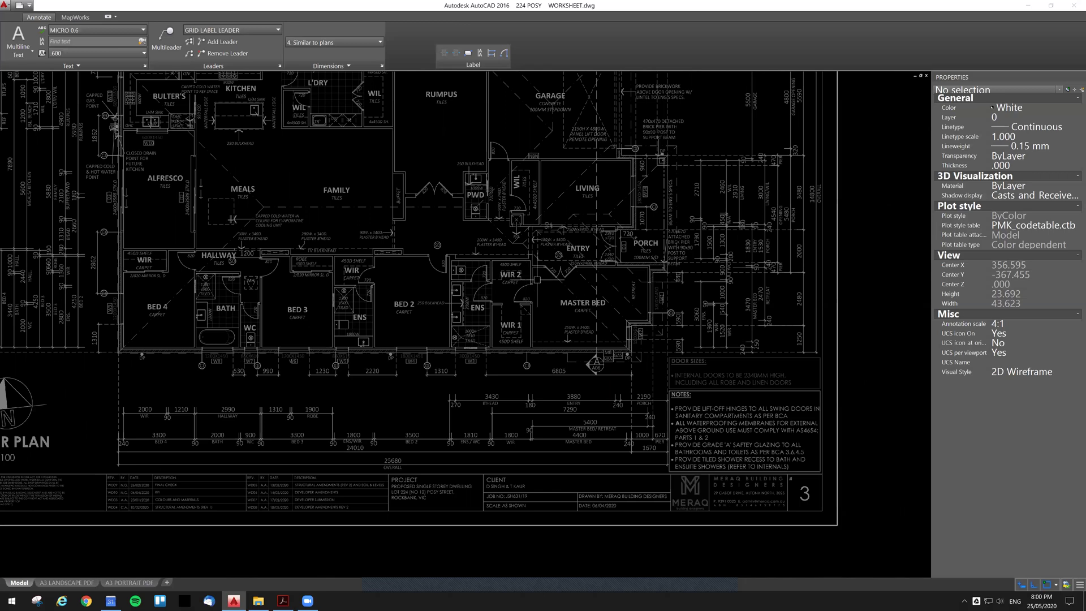
scroll(649, 283, up, 4)
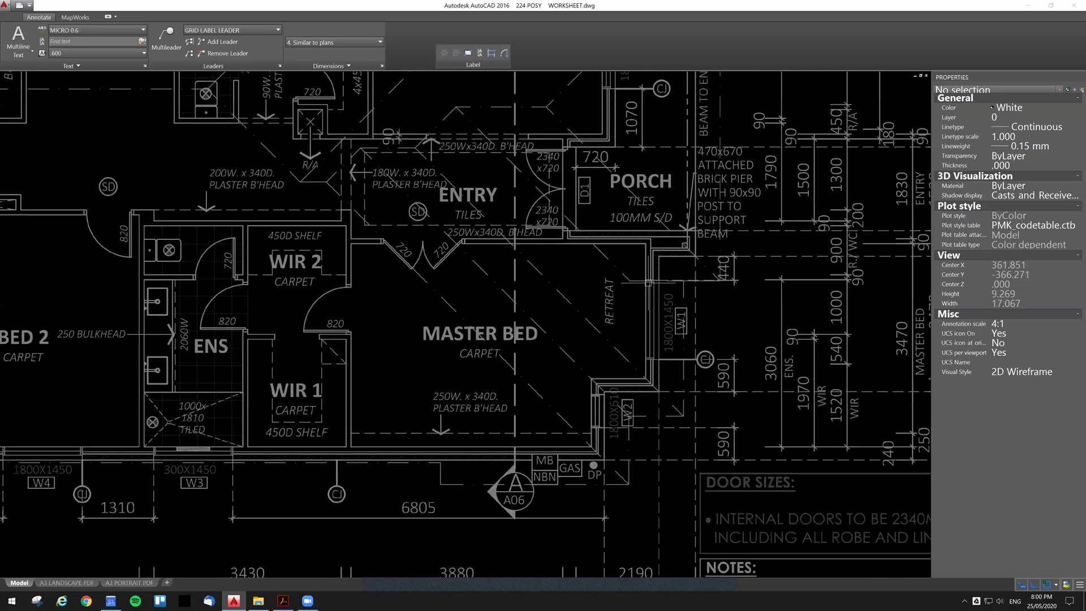
scroll(503, 287, down, 8)
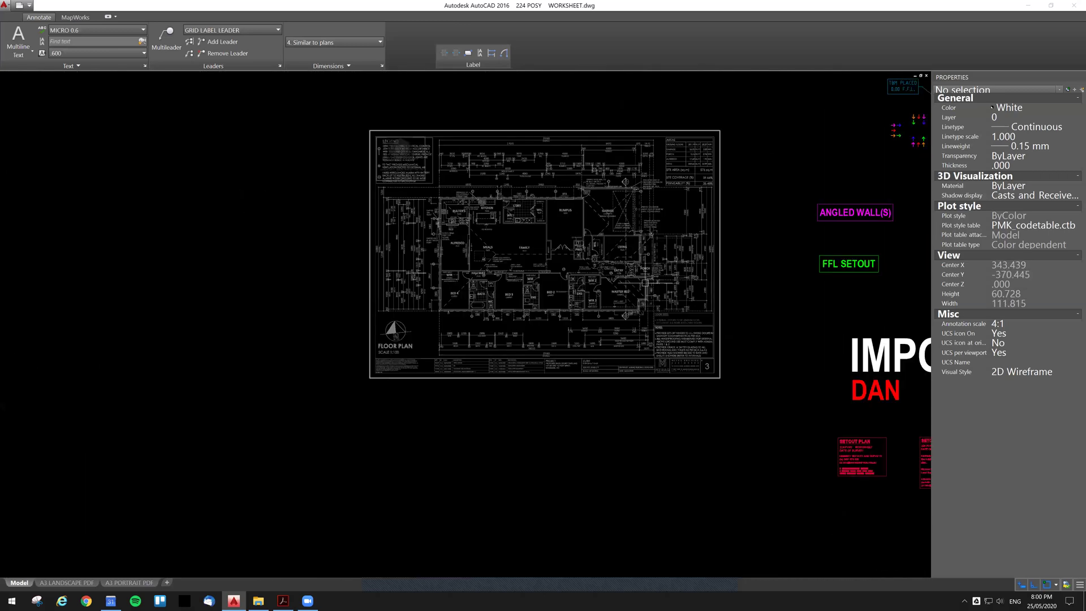
scroll(514, 302, down, 2)
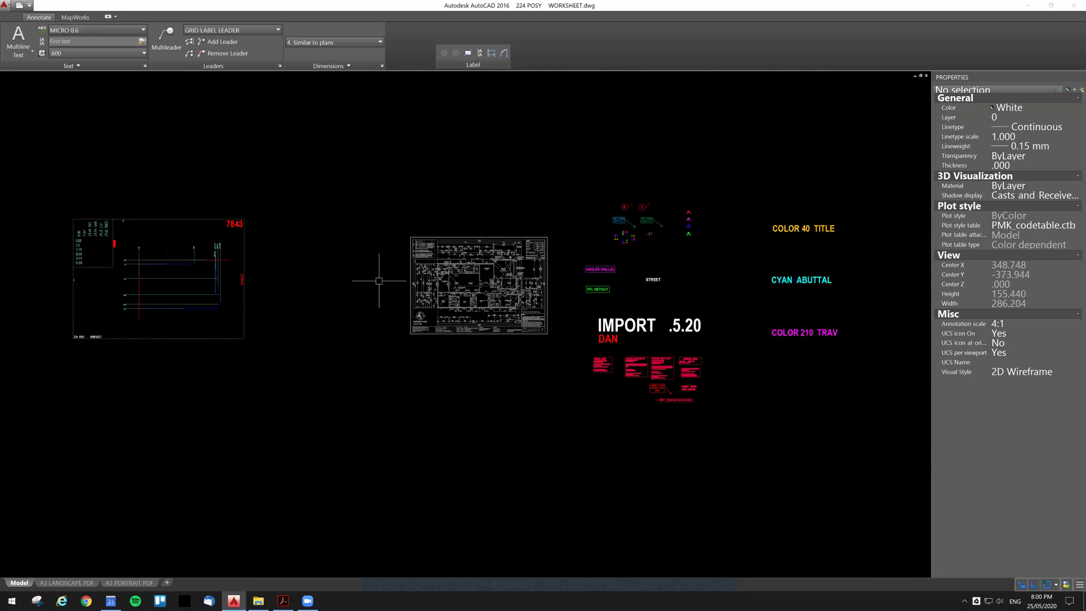
middle_drag(378, 281, 503, 283)
scroll(278, 274, up, 6)
scroll(274, 248, down, 3)
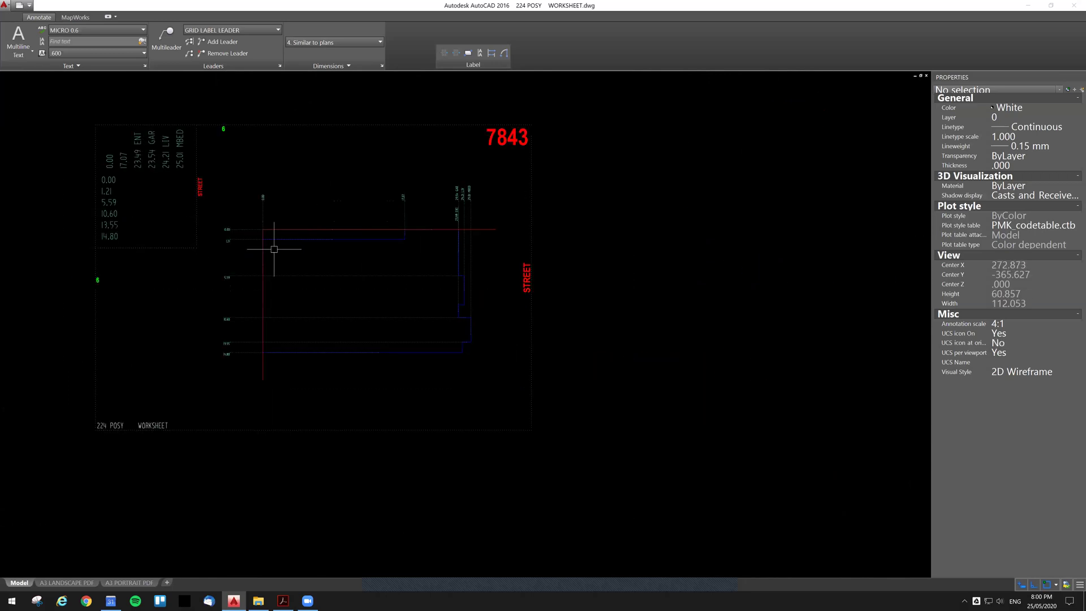
scroll(300, 249, up, 3)
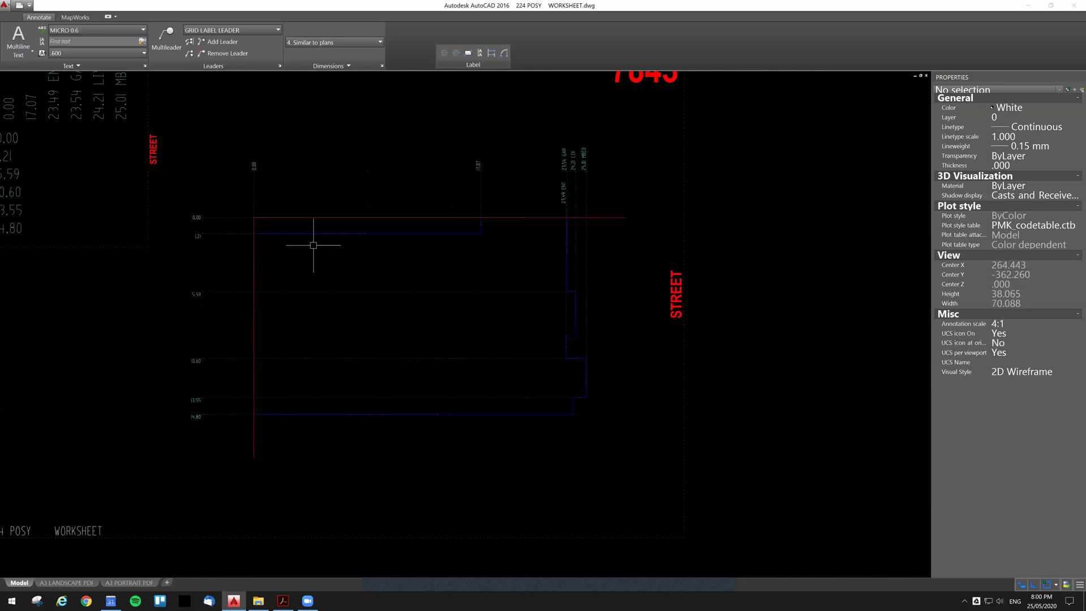
scroll(330, 246, down, 2)
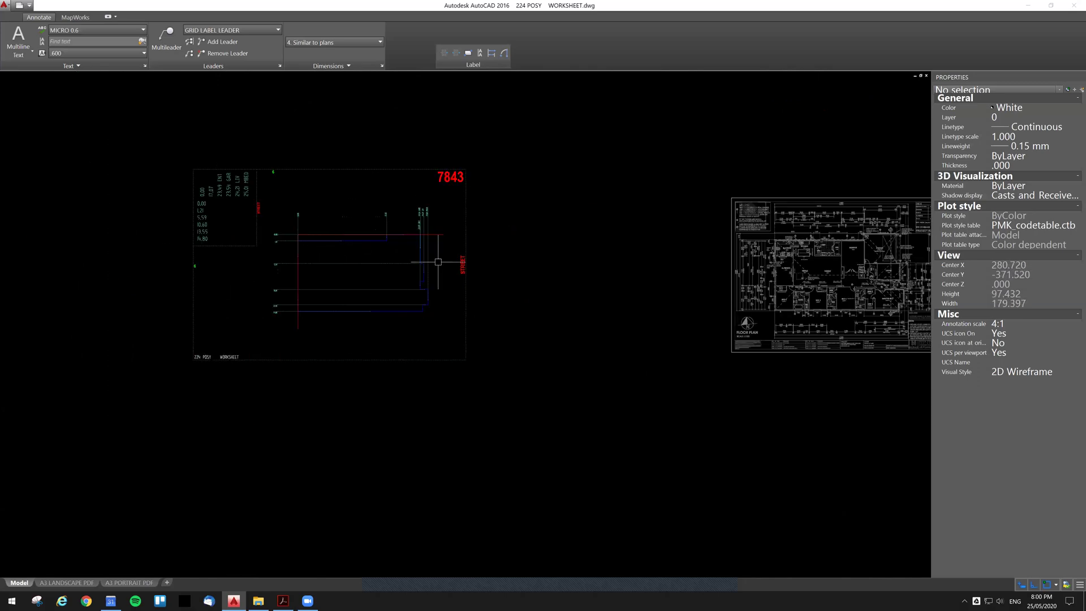
scroll(439, 259, up, 1)
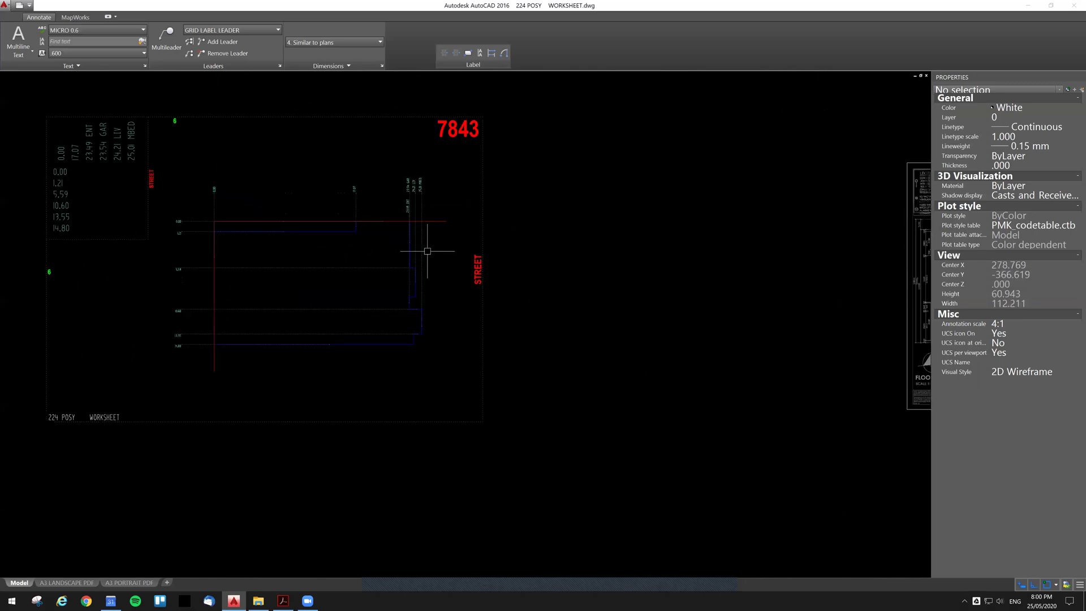
scroll(362, 247, up, 1)
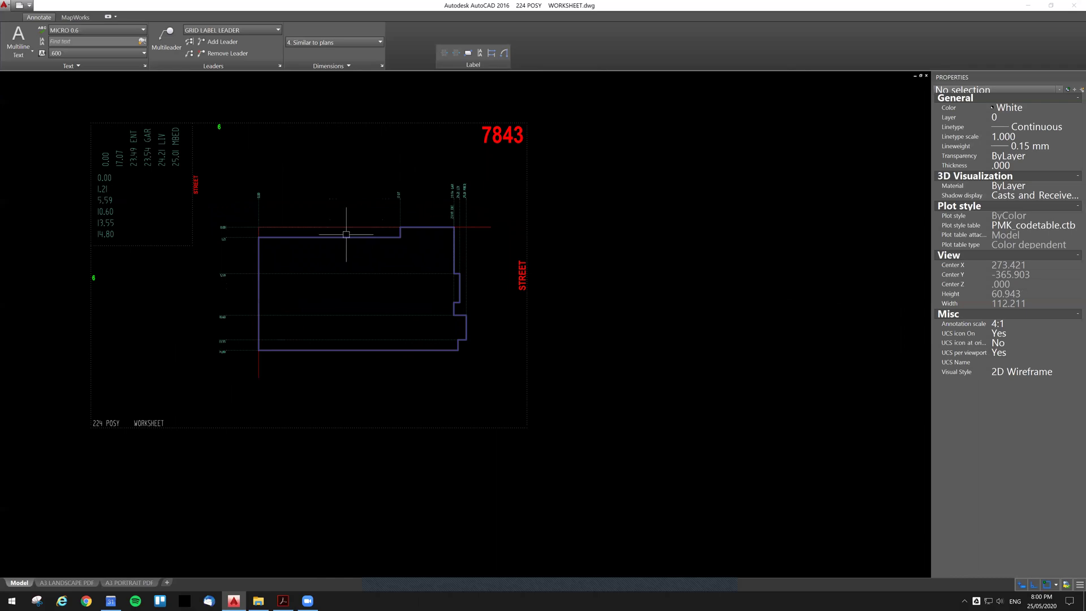
scroll(346, 233, down, 1)
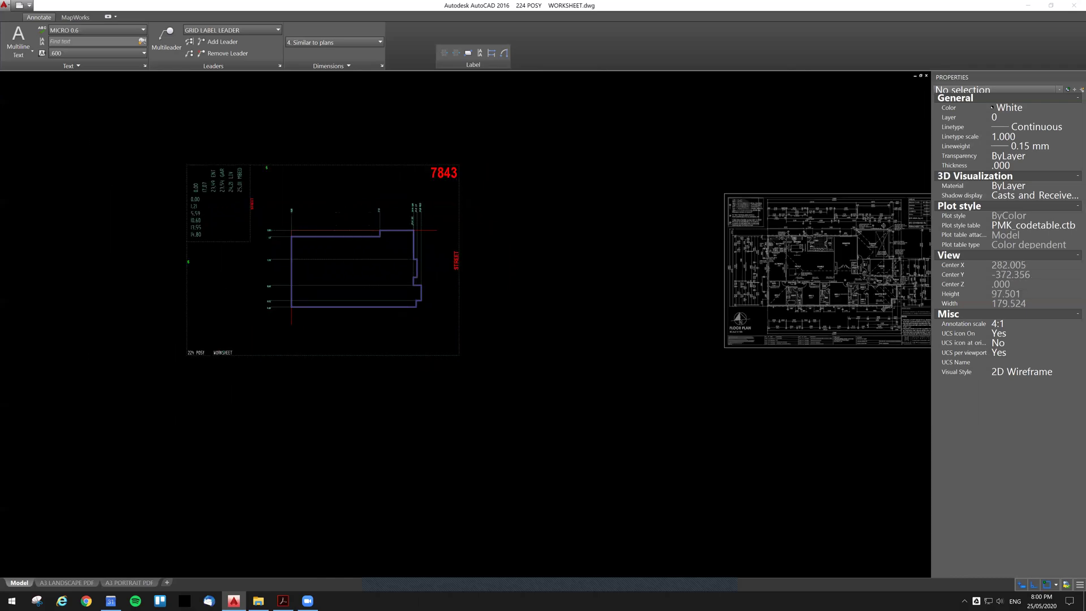
scroll(361, 237, down, 1)
scroll(356, 244, down, 1)
middle_drag(651, 280, 429, 272)
middle_drag(617, 299, 415, 276)
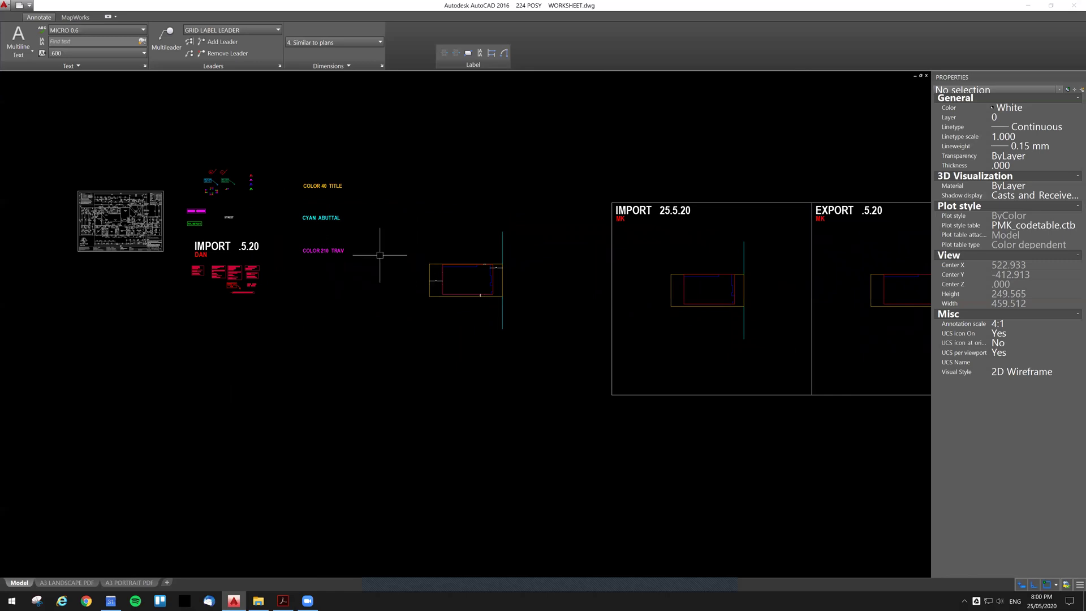